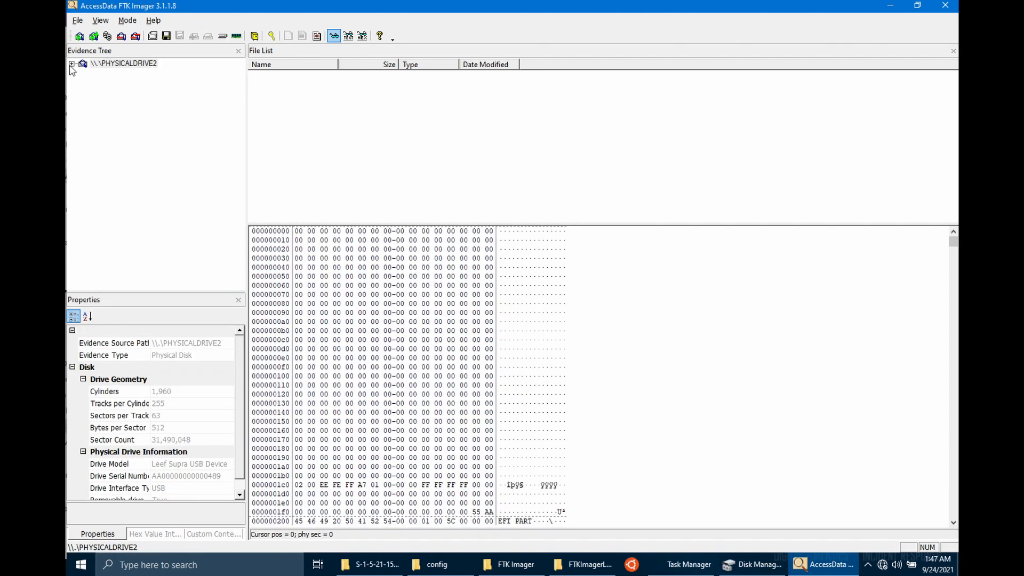
- Expand PHYSICALDRIVE2's CAINE 11 volume to boot/grub/x86_64-efi and display grub.cfg's text
left_click(71, 63)
key("Down")
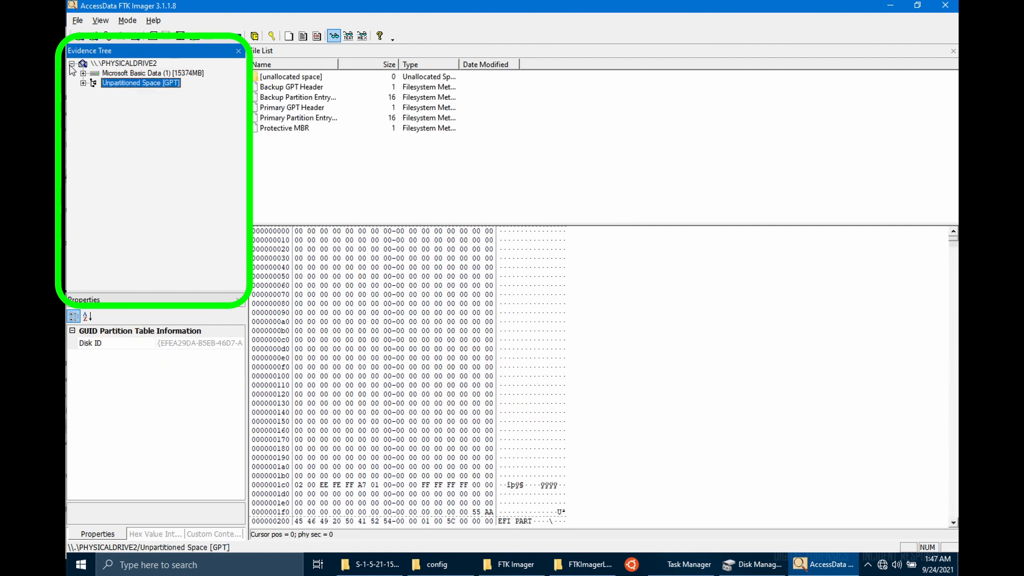
key("Up")
key("Right")
key("Right")
key("Right")
key("Right")
key("Right")
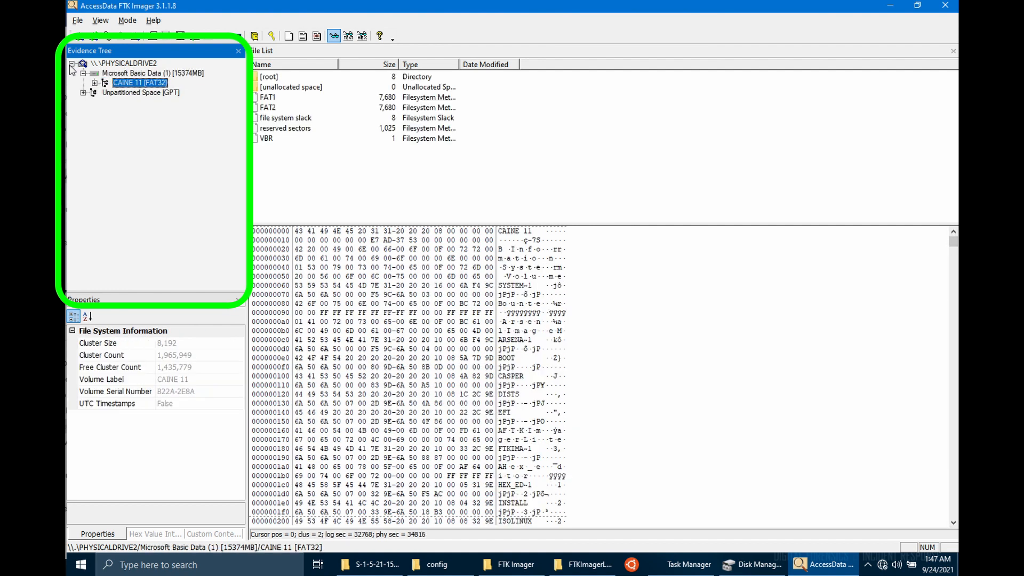
left_click(118, 92)
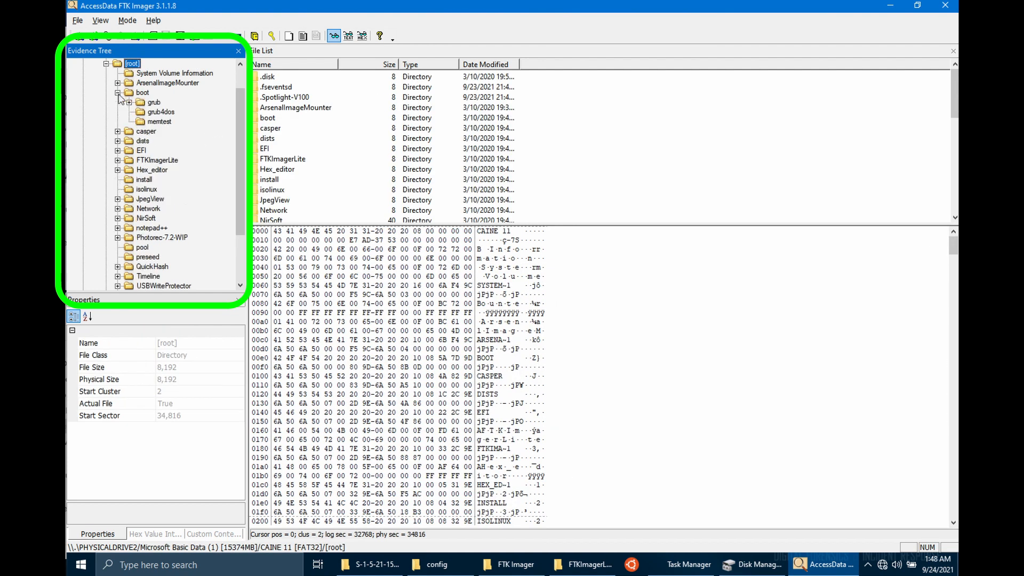
left_click(154, 103)
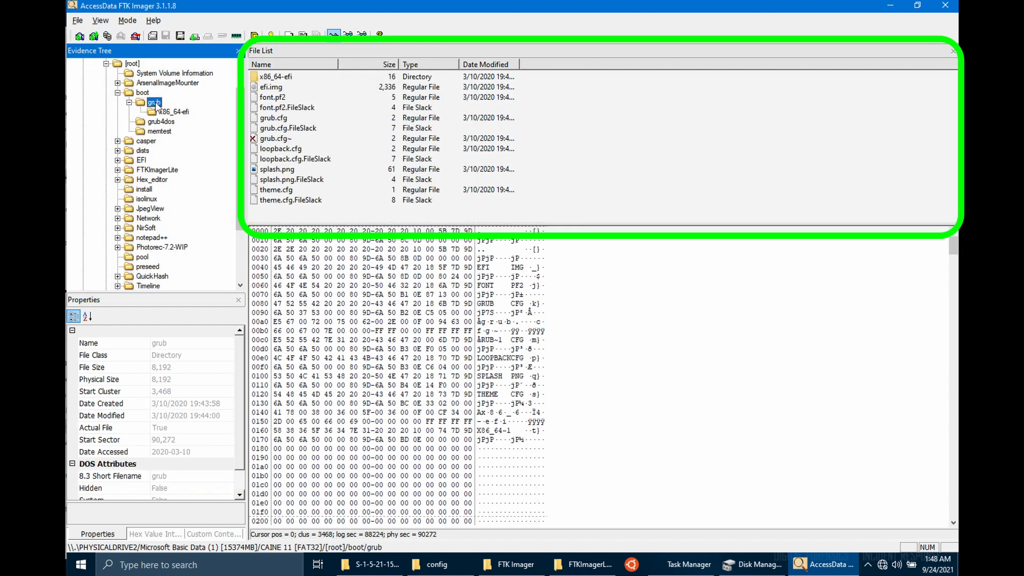
left_click(170, 112)
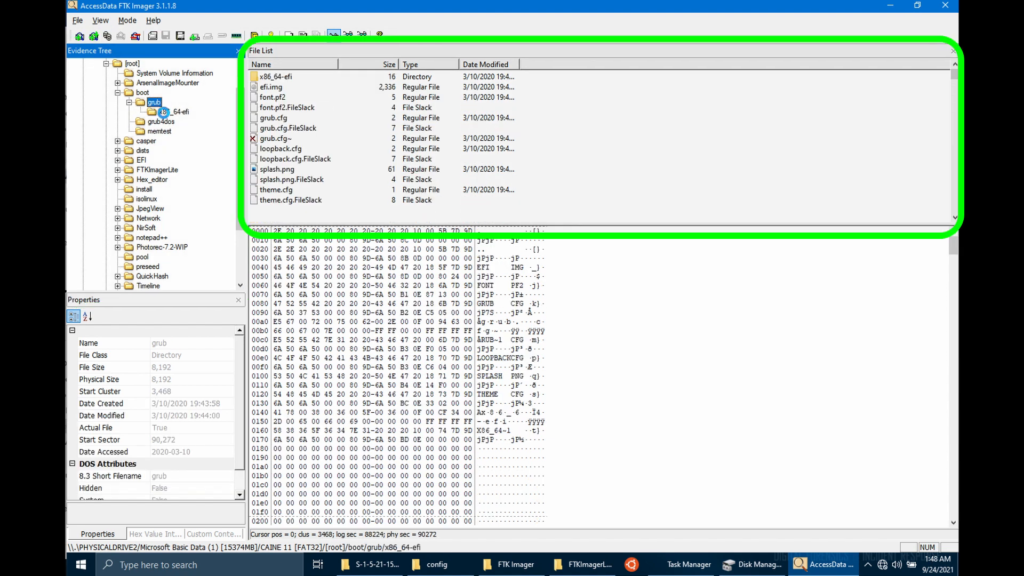
left_click_drag(954, 72, 954, 122)
left_click(273, 138)
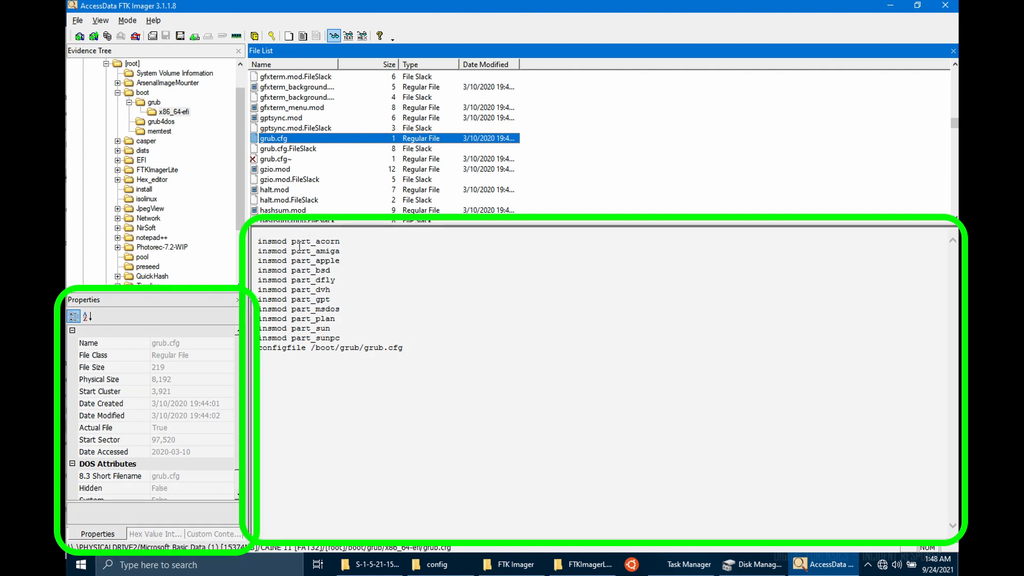
left_click(282, 139)
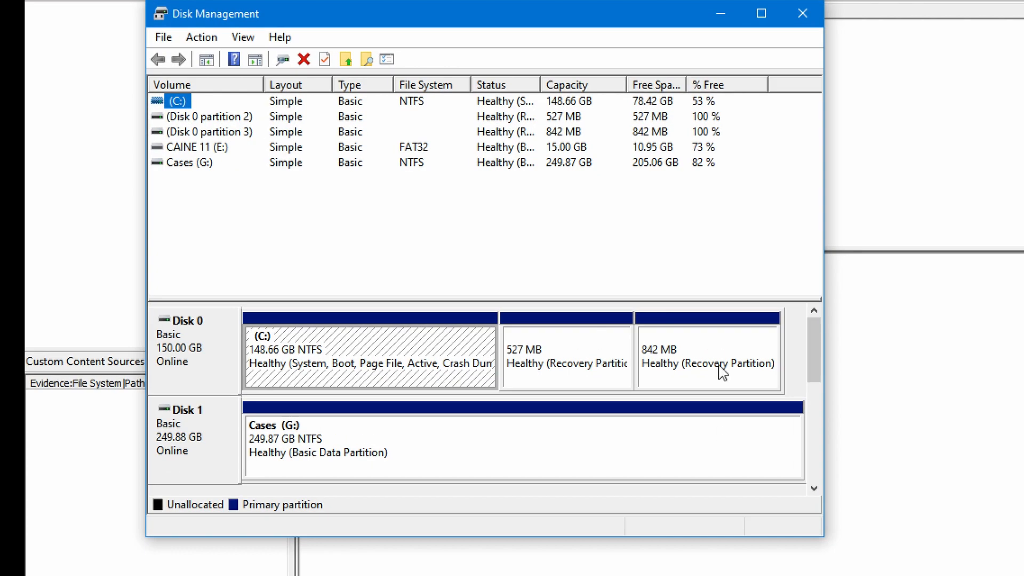
- Enlarge Disk Management's disk map and window to show all disks, then bring up the Action menu
left_click_drag(719, 297, 720, 206)
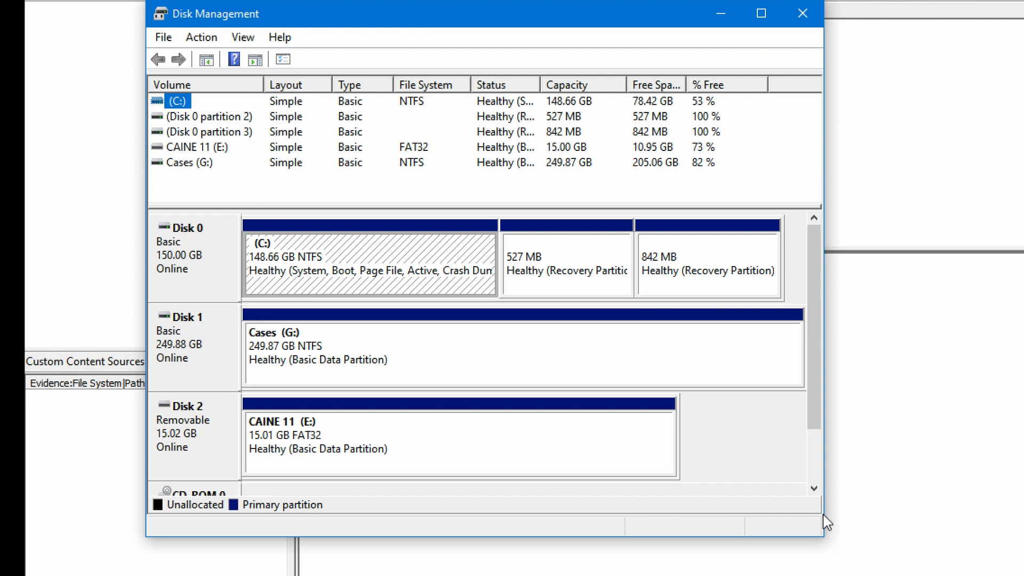
left_click_drag(824, 533, 811, 575)
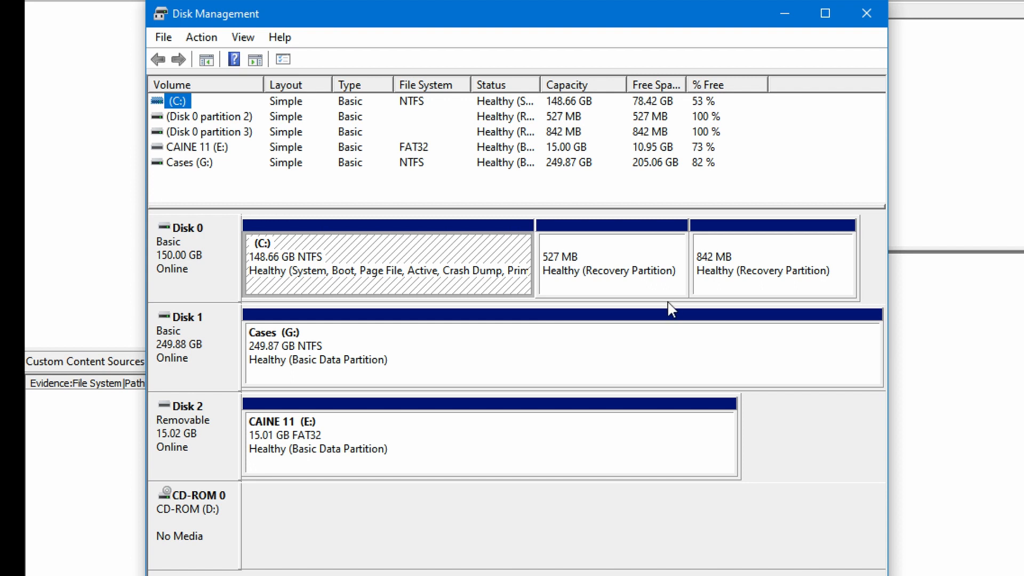
left_click(201, 37)
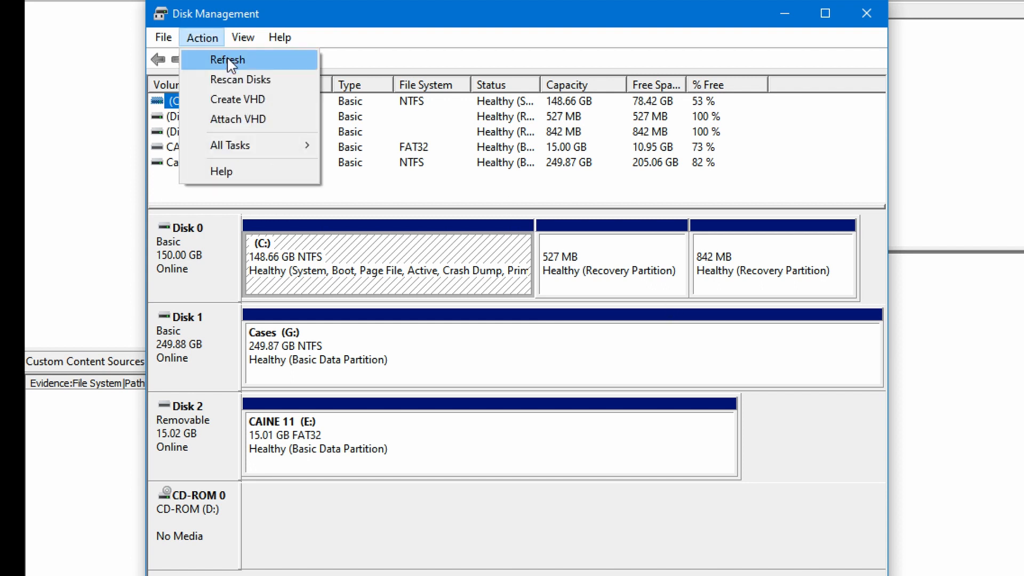
- Refresh the disks to reveal Disk 3 and Disk 4, and inspect Disk 4's 931.19 GB partition options
left_click(229, 60)
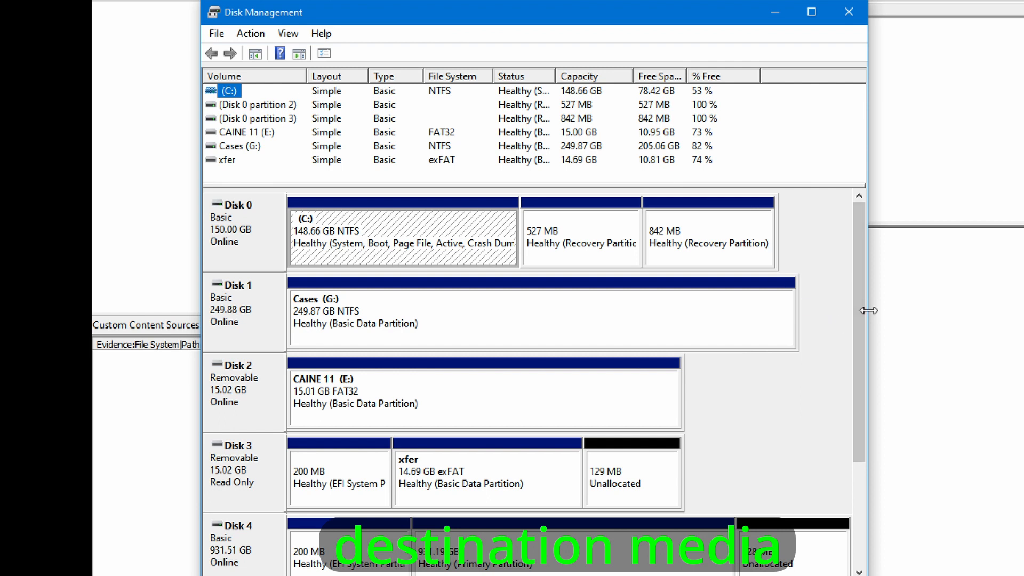
left_click_drag(868, 310, 966, 307)
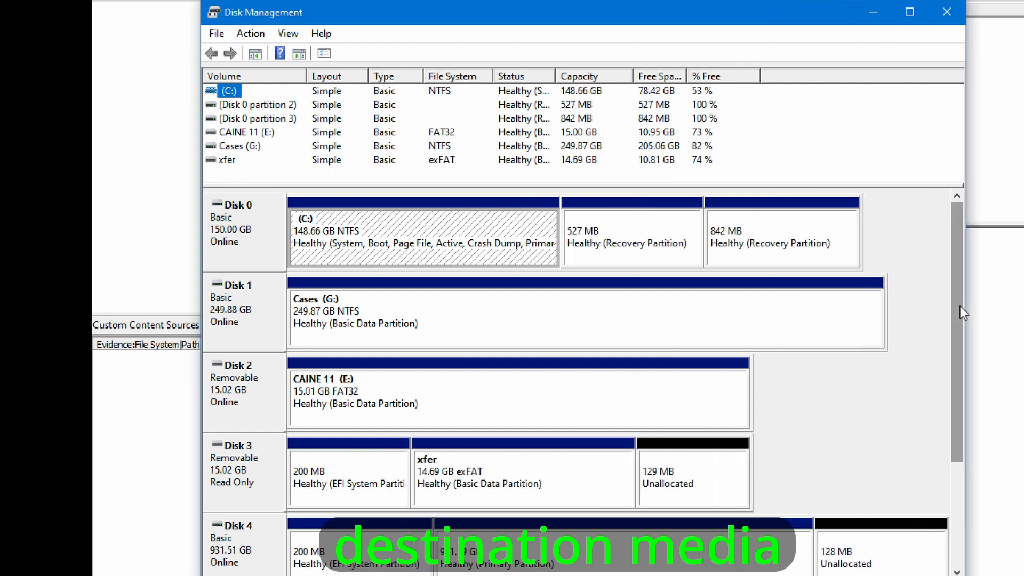
left_click_drag(888, 185, 888, 178)
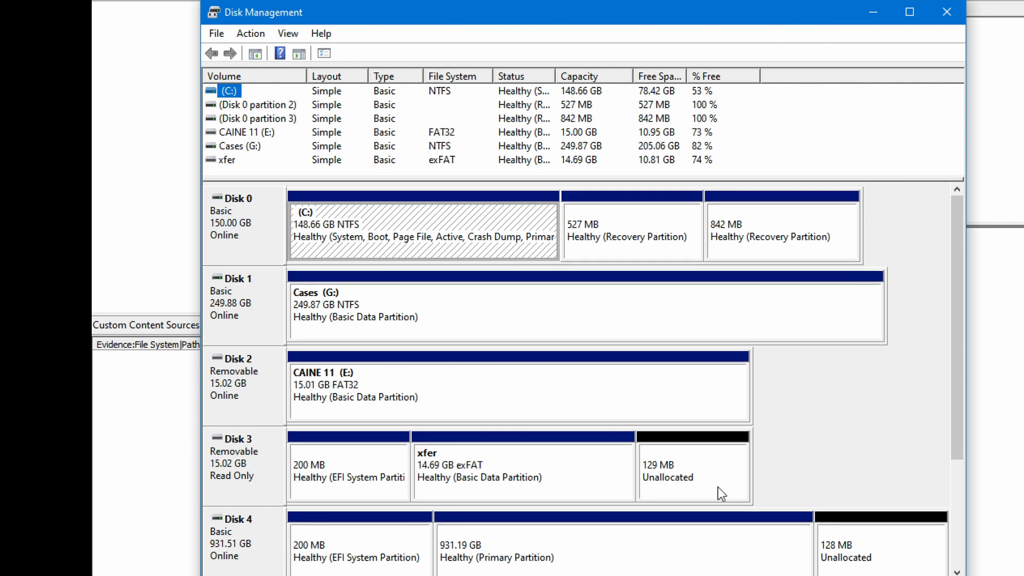
right_click(627, 533)
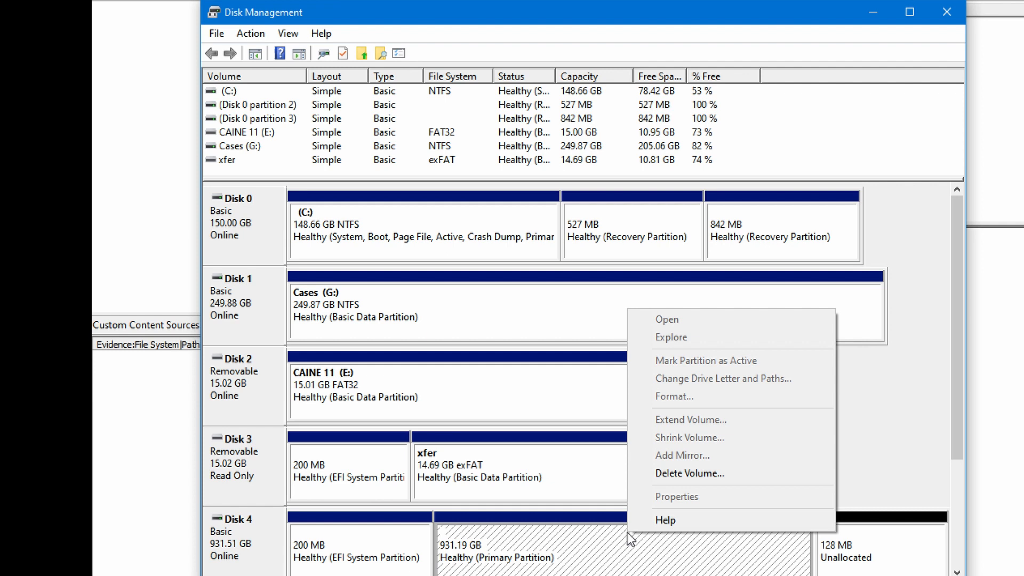
left_click(588, 541)
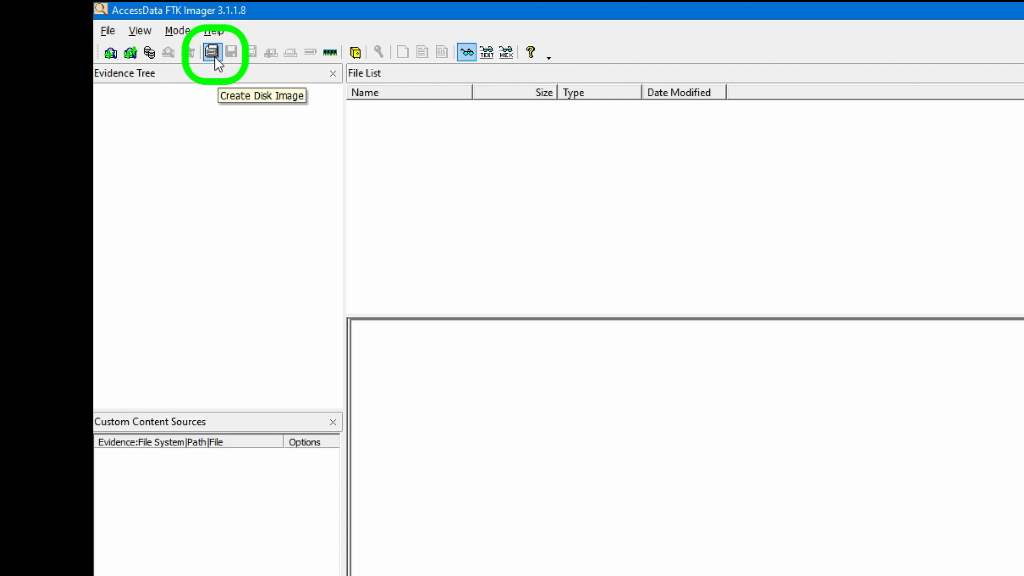
- Start a Create Disk Image from the File menu, then cancel it
left_click(107, 31)
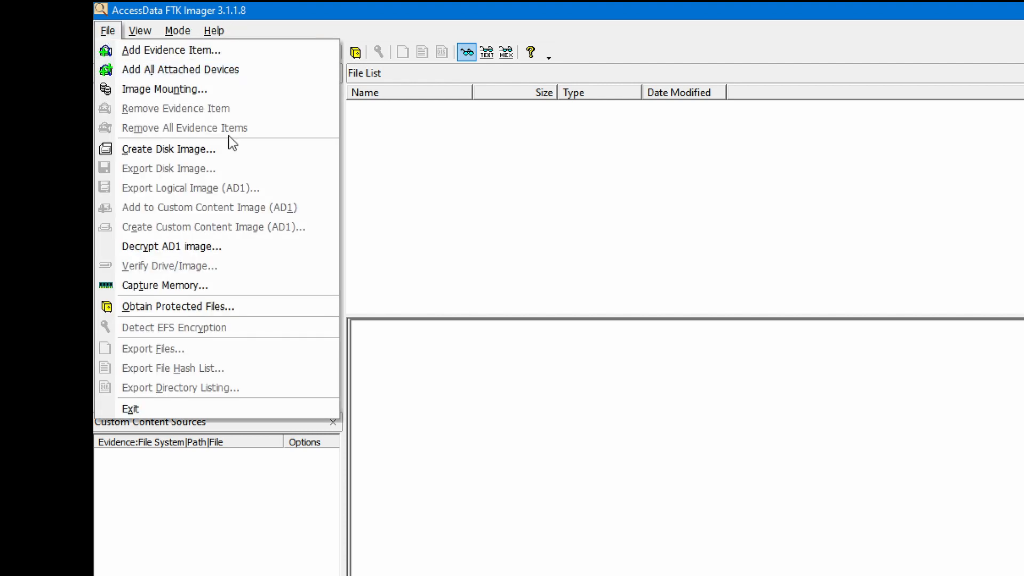
left_click(267, 150)
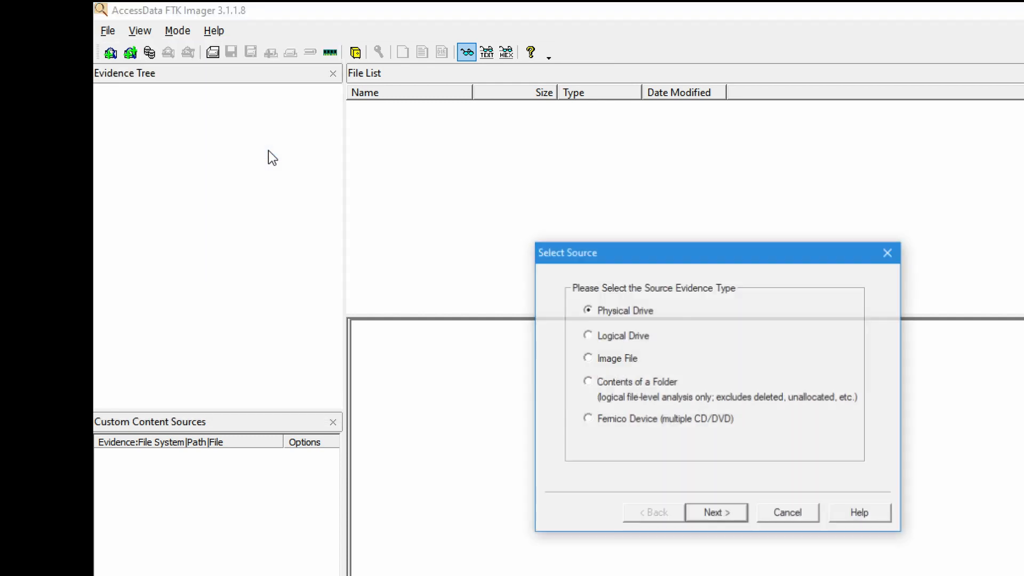
left_click(812, 515)
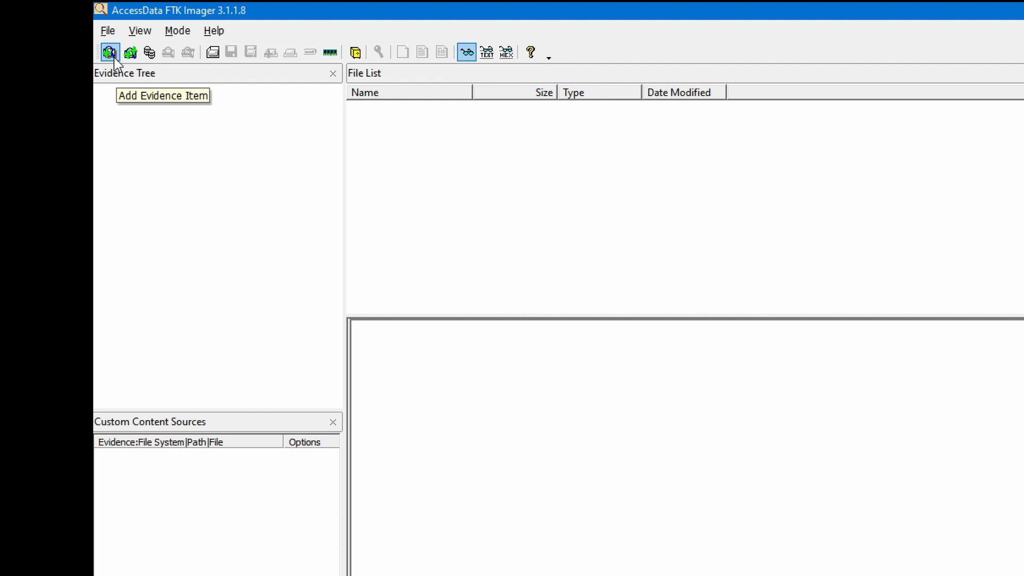
- Add PHYSICALDRIVE3, the 16GB Leef Supra USB, as a physical-drive evidence item
left_click(110, 30)
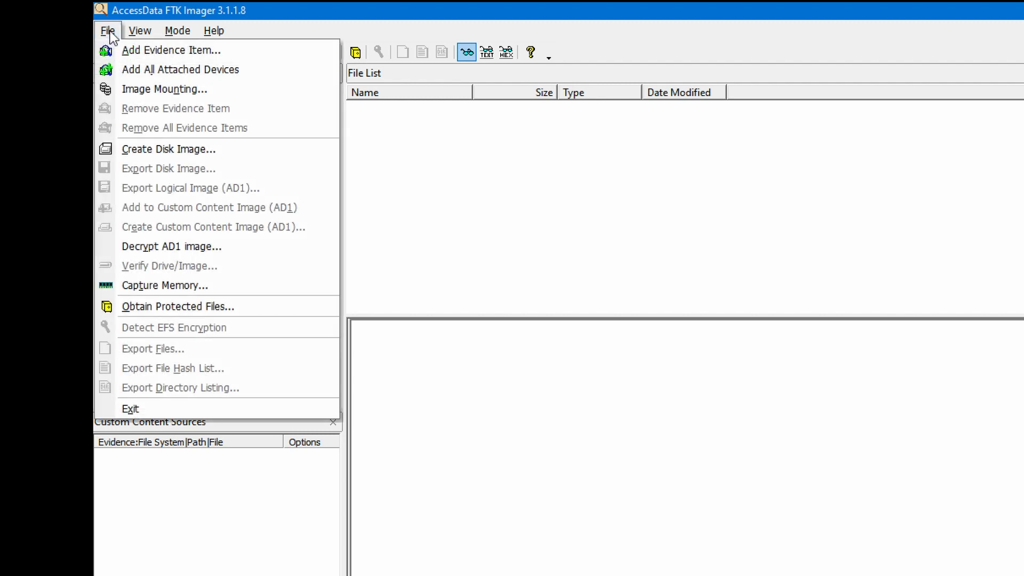
left_click(258, 48)
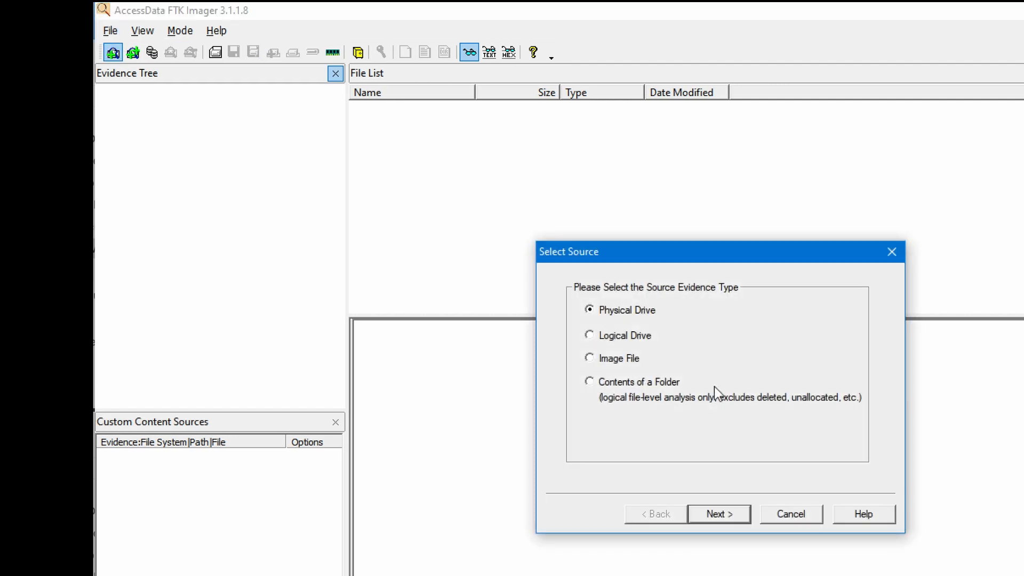
left_click(728, 515)
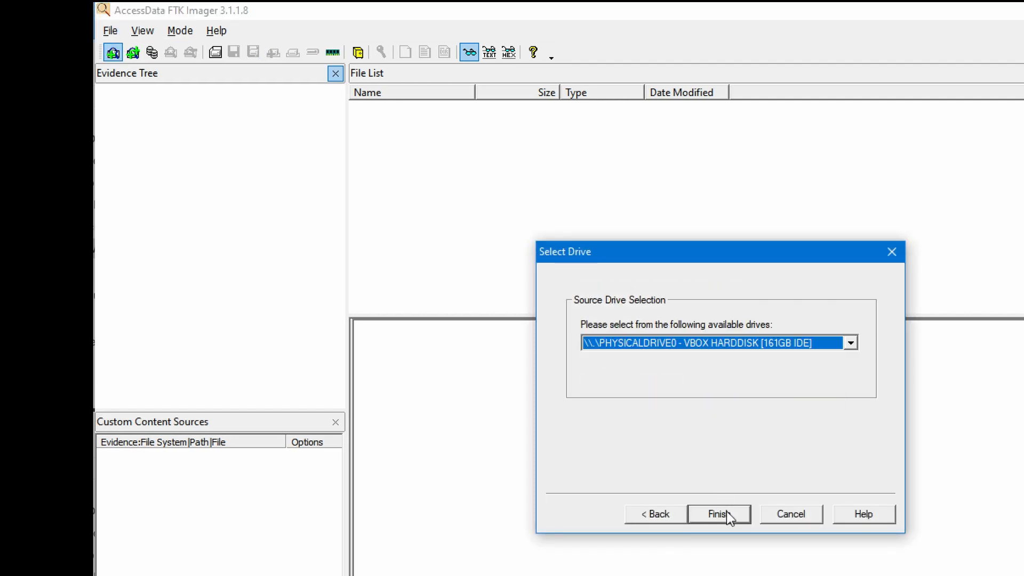
left_click(850, 343)
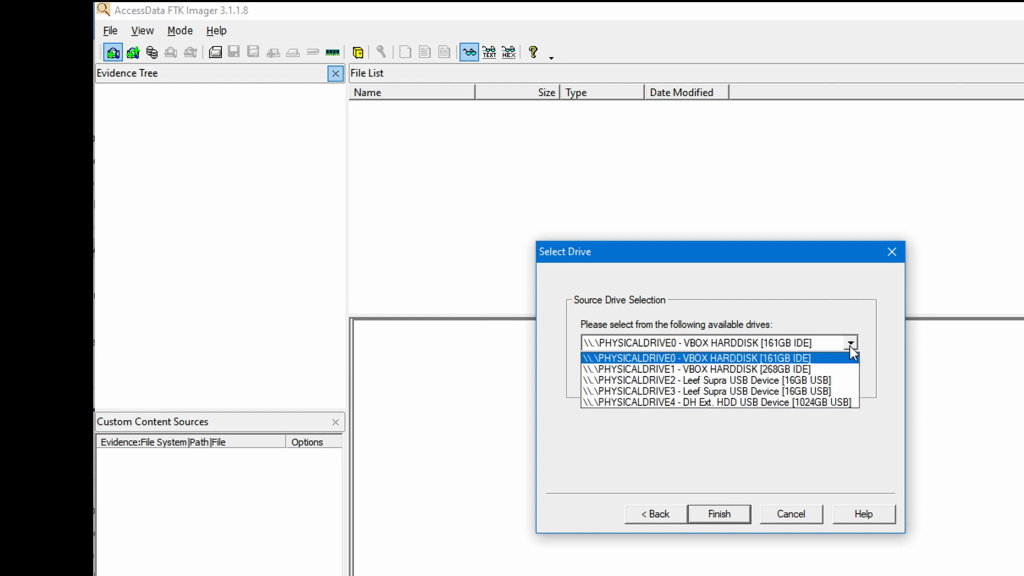
left_click(810, 393)
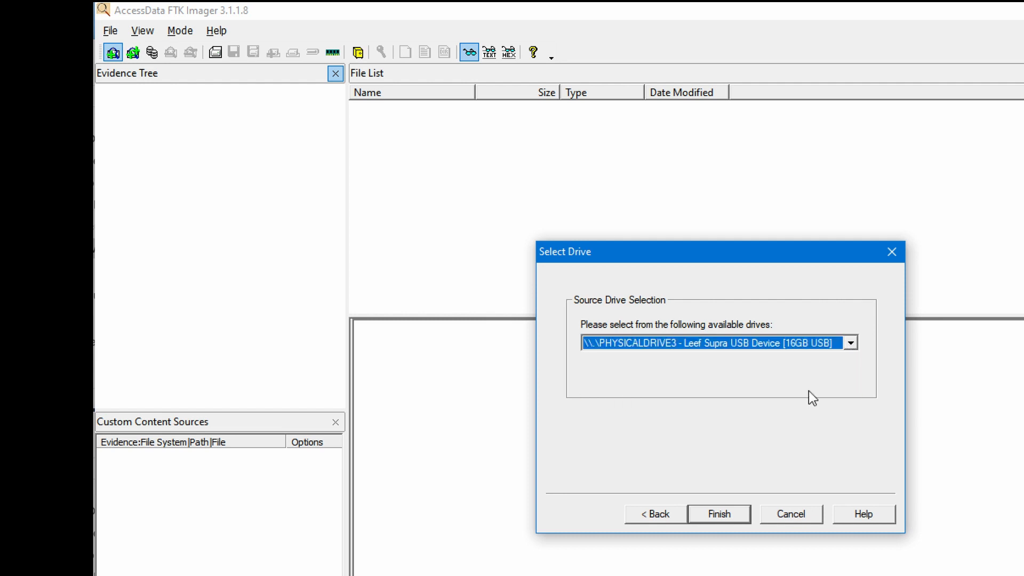
left_click(719, 514)
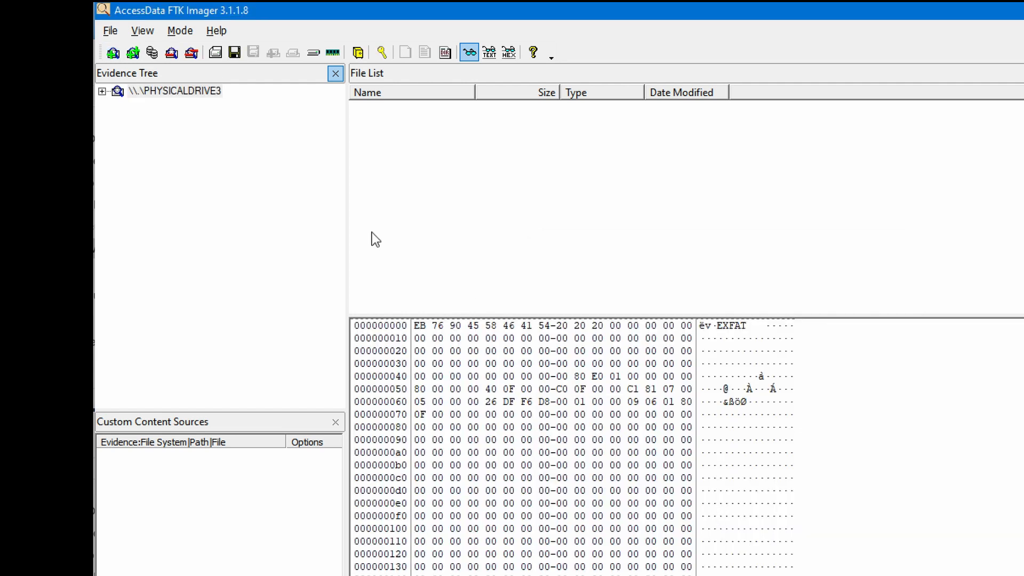
- Expand PHYSICALDRIVE3's recovered 200MB partition and its NONAME FAT32 volume down to [root]
left_click(103, 91)
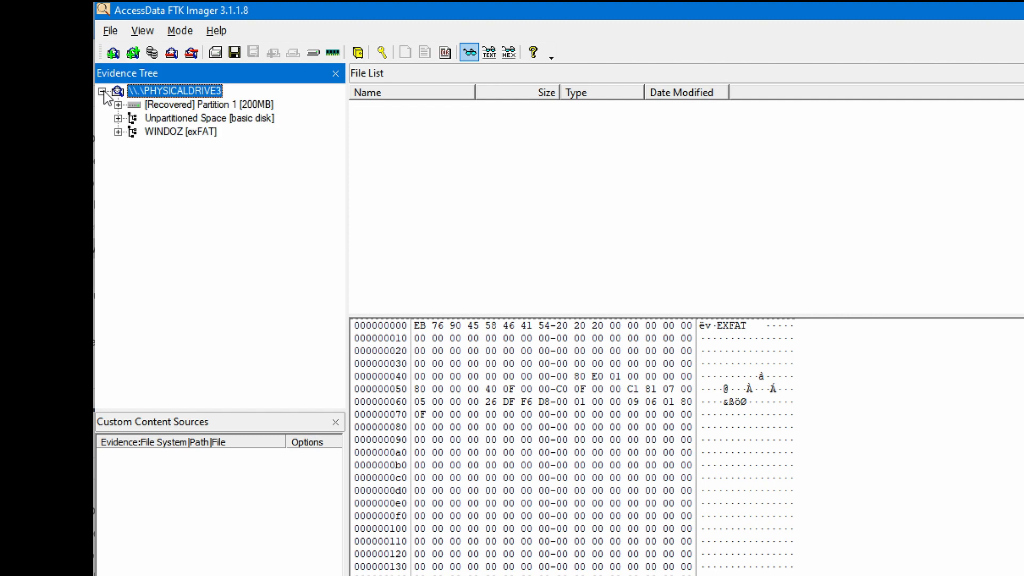
key("Down")
key("Right")
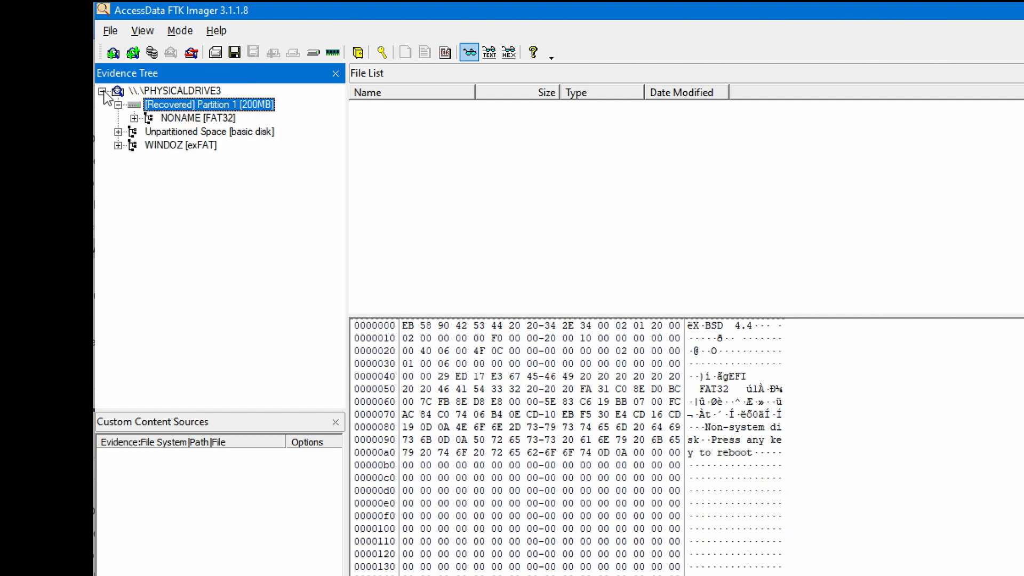
key("Down")
key("Right")
key("Down")
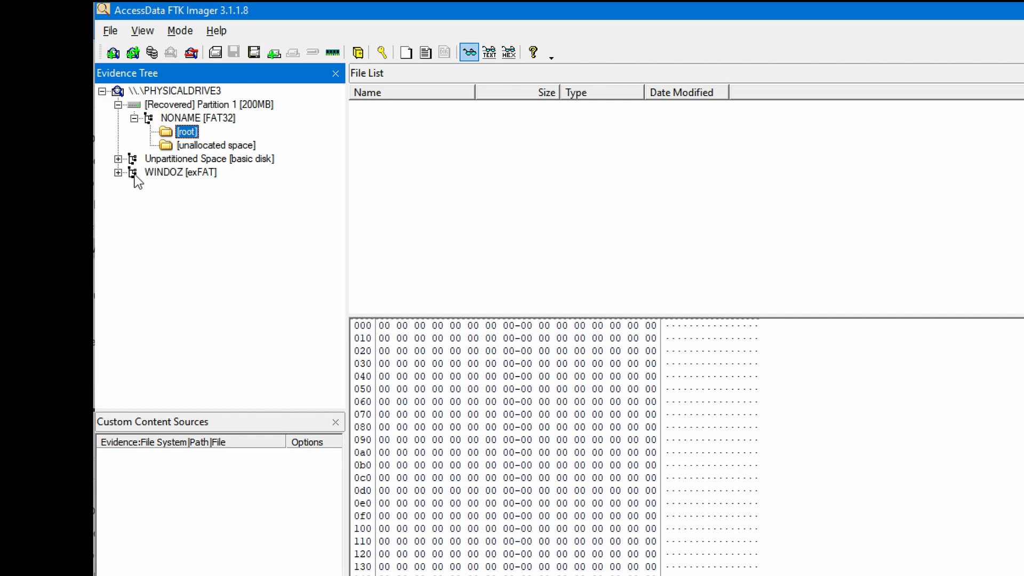
- Expand the WINDOZ exFAT volume's images/mate folder and step through abstract, desktop and nature
left_click(118, 172)
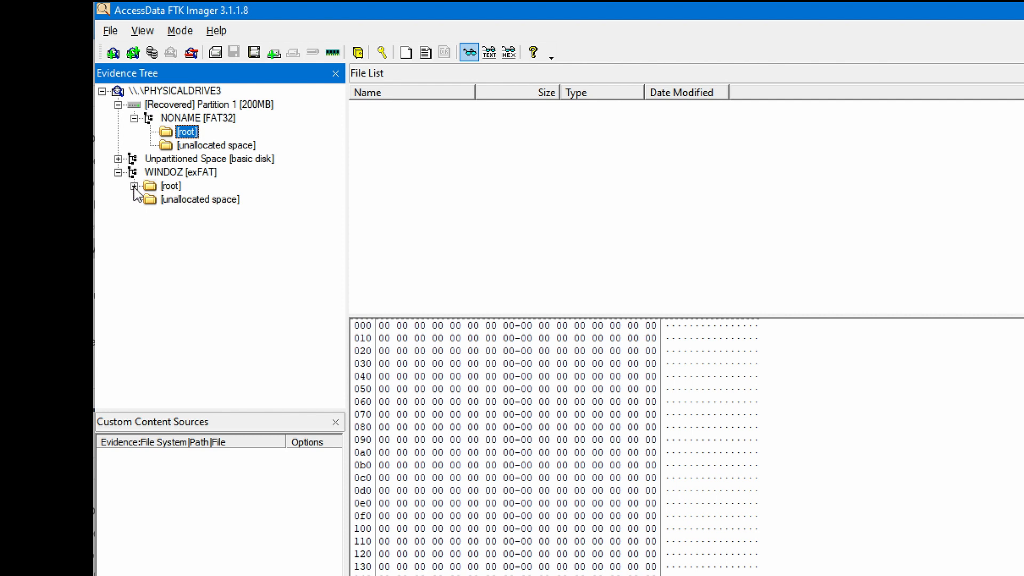
left_click(134, 186)
left_click(188, 201)
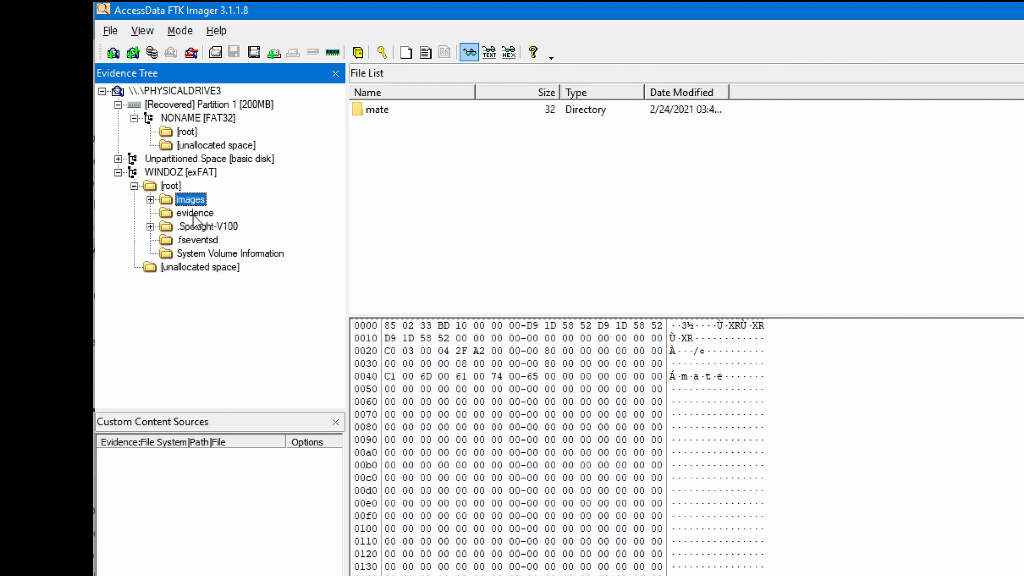
left_click(195, 216)
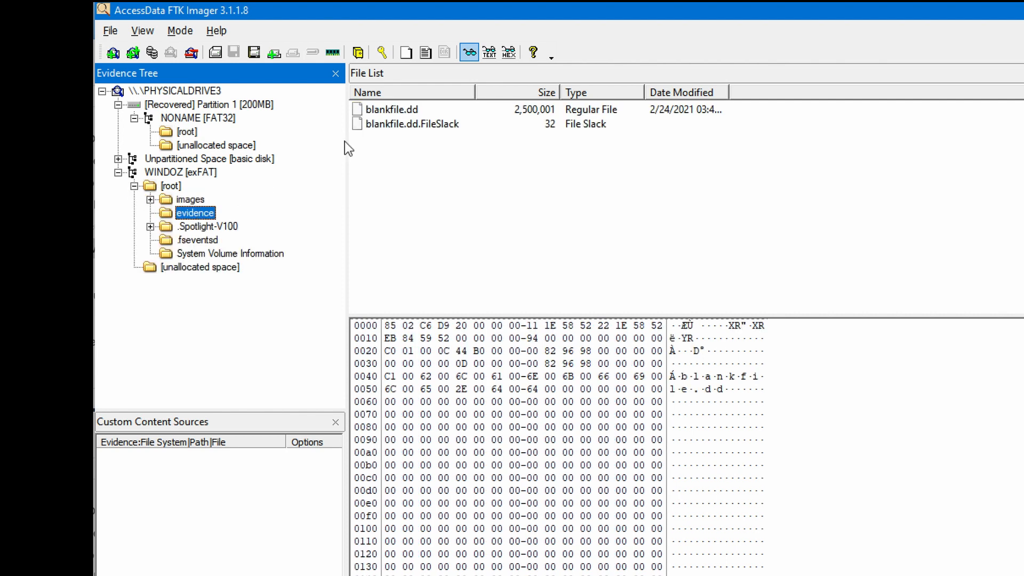
left_click(150, 199)
left_click(203, 213)
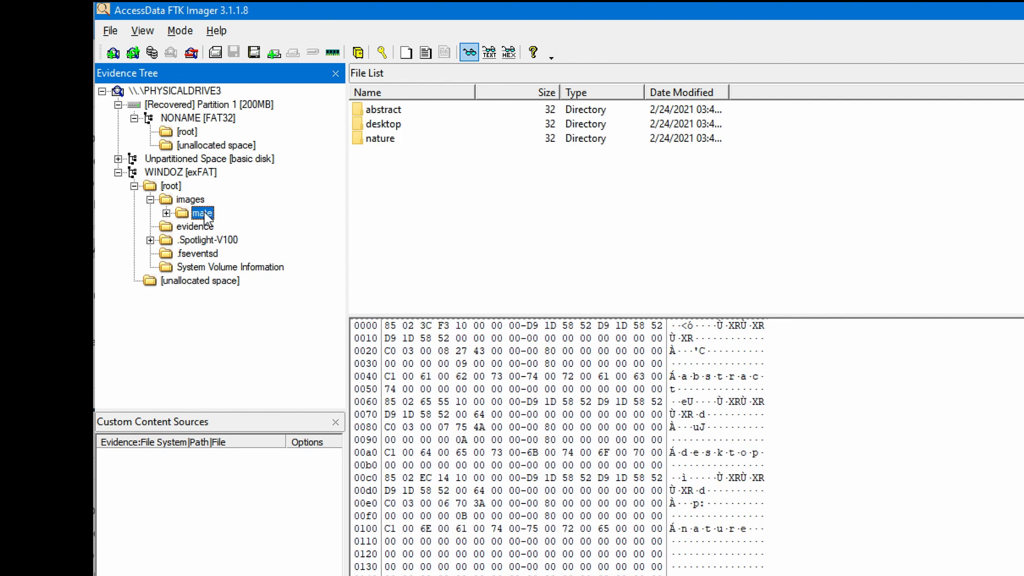
key("Right")
key("Down")
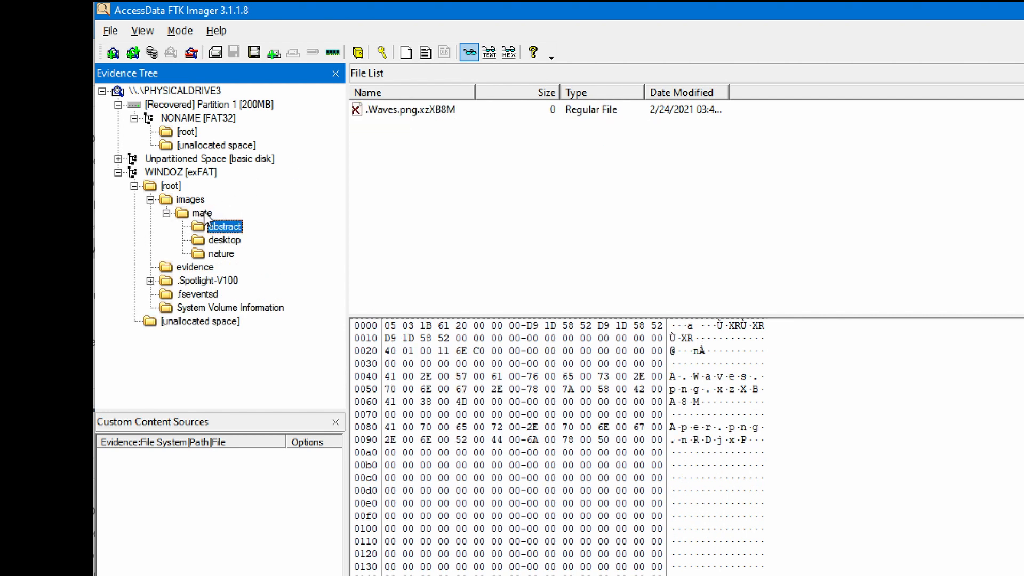
key("Down")
key("Down")
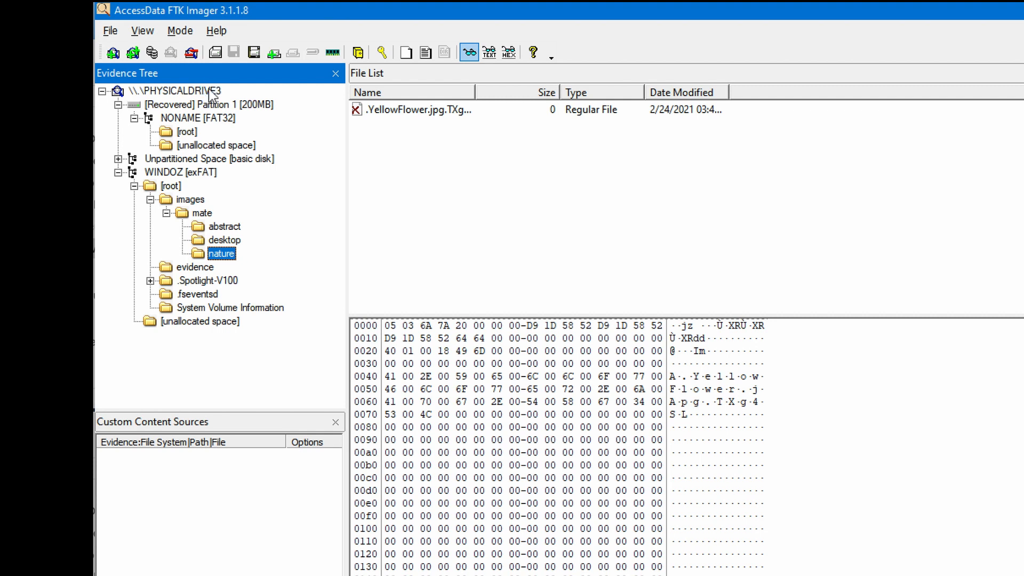
left_click(211, 91)
- Export PHYSICALDRIVE3 as a disk image and add a destination of type E01
right_click(212, 95)
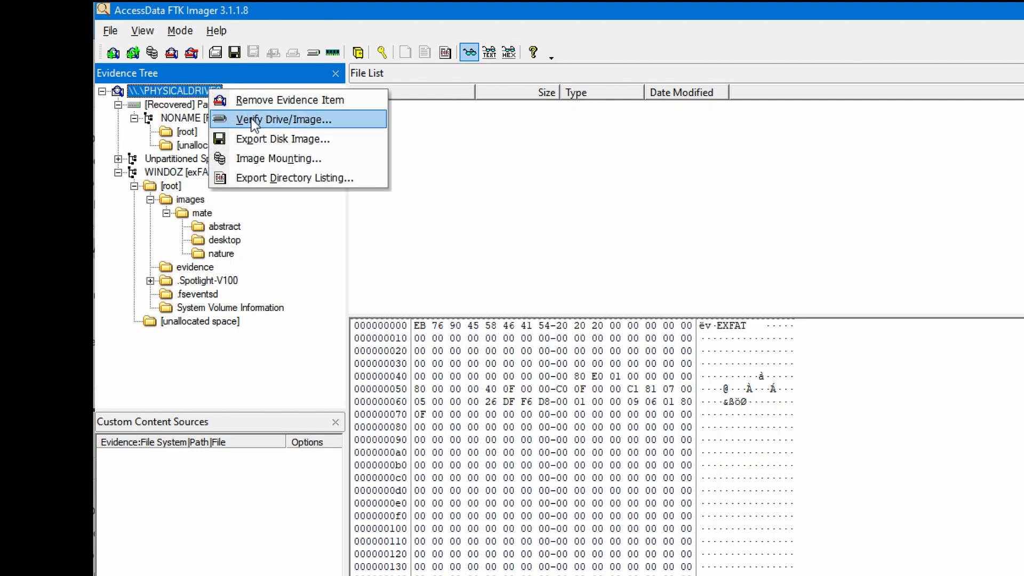
left_click(273, 143)
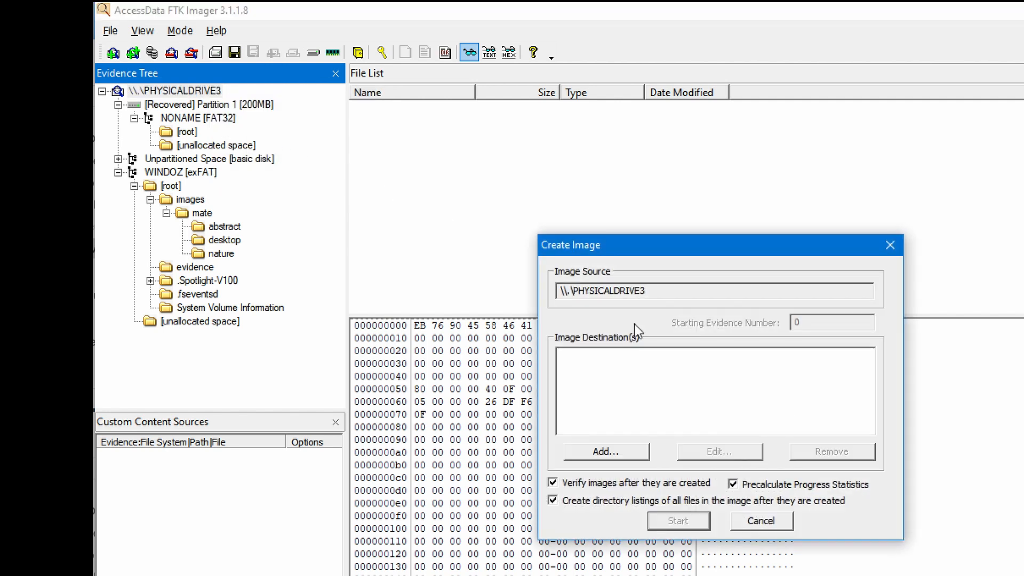
left_click(609, 451)
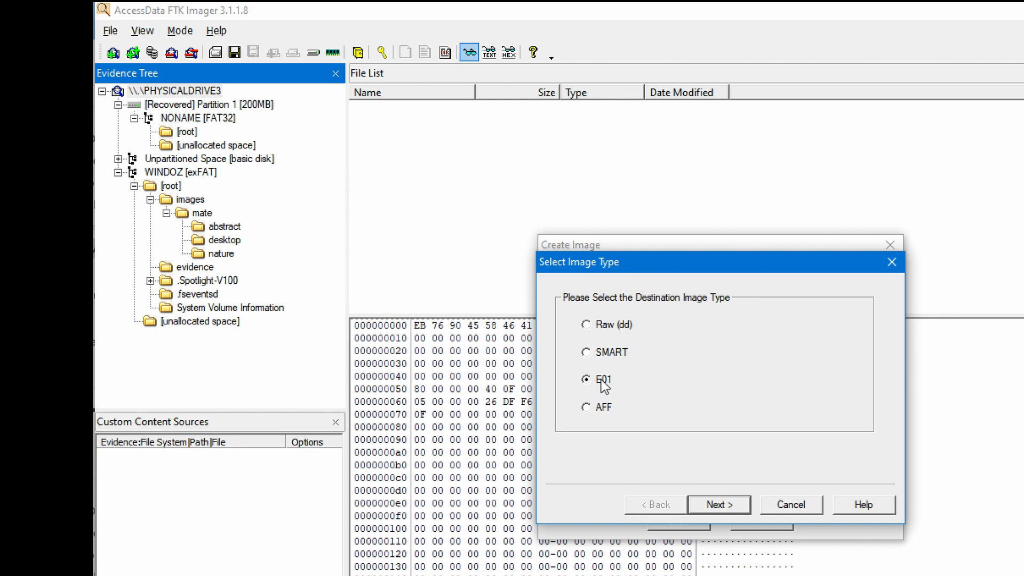
- Enter the case number, evidence number, description 'Leef 16GB USB', examiner's name and note 'found under kitchen table'
left_click(739, 504)
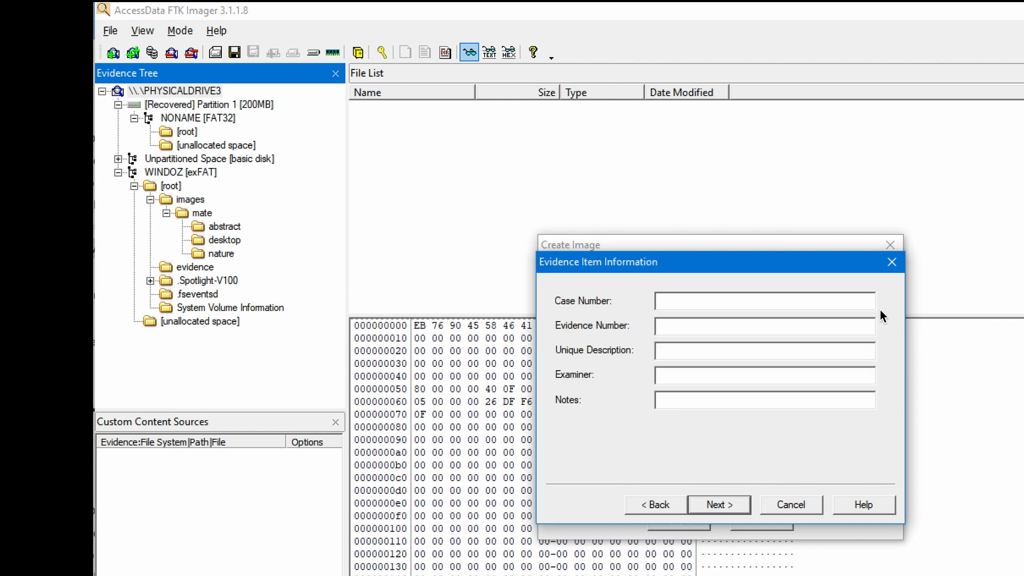
type("201103-0105")
type("M75309")
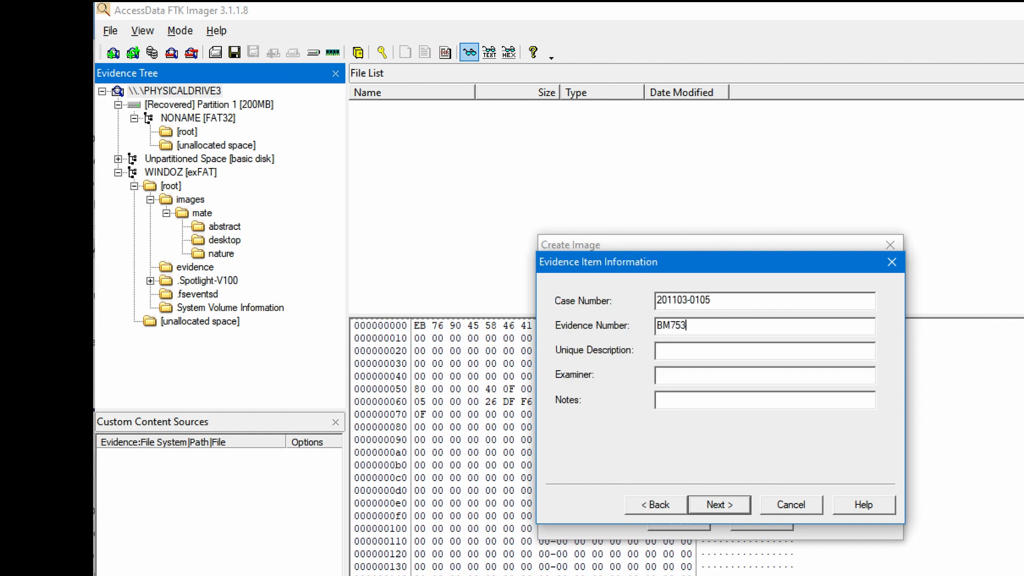
key("Tab")
type("Leef 16GB USB")
key("Tab")
key("Tab")
type("found under kitchen table")
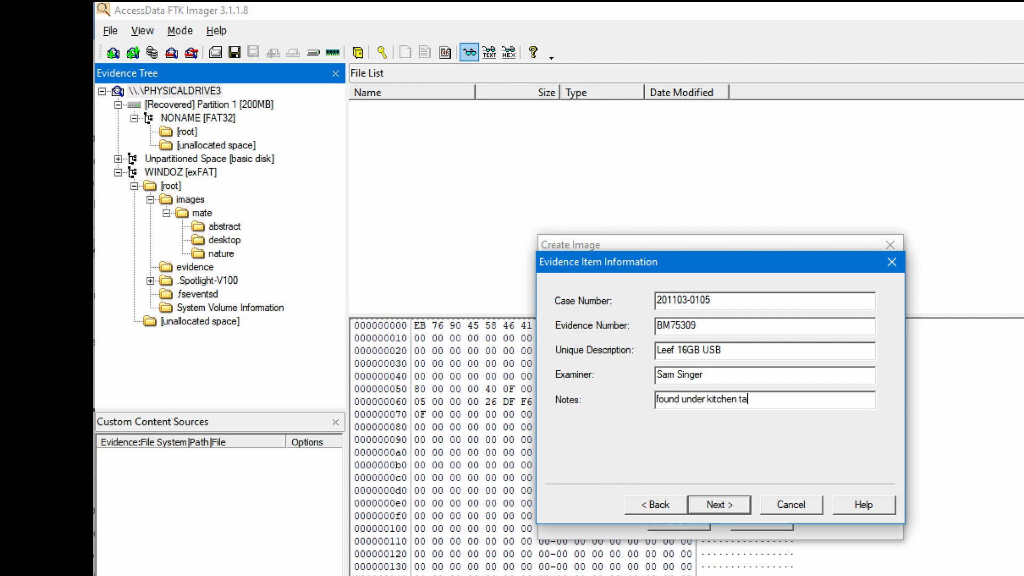
left_click(720, 504)
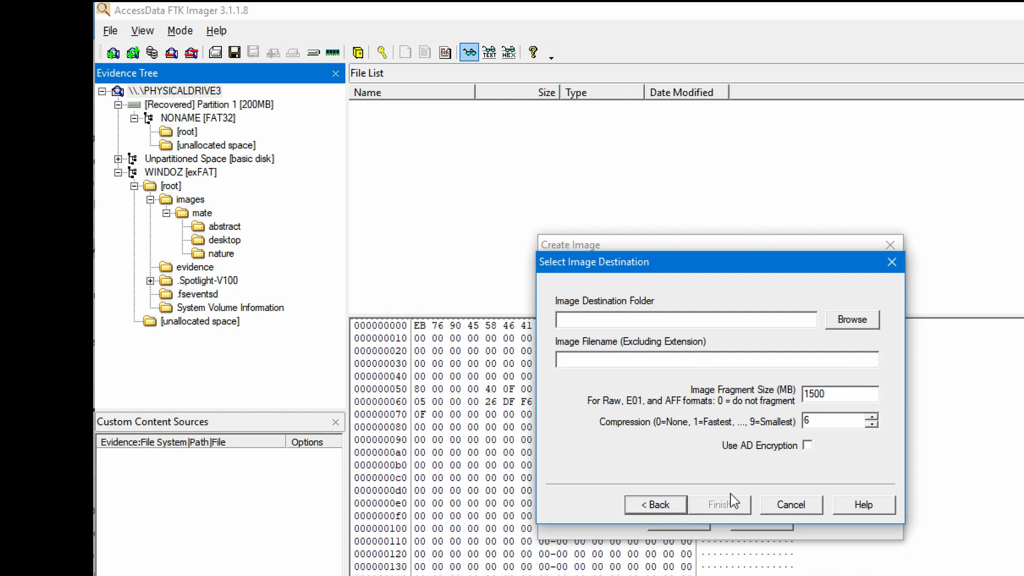
- Choose F:\Imager-Demo as the image destination folder
left_click(853, 320)
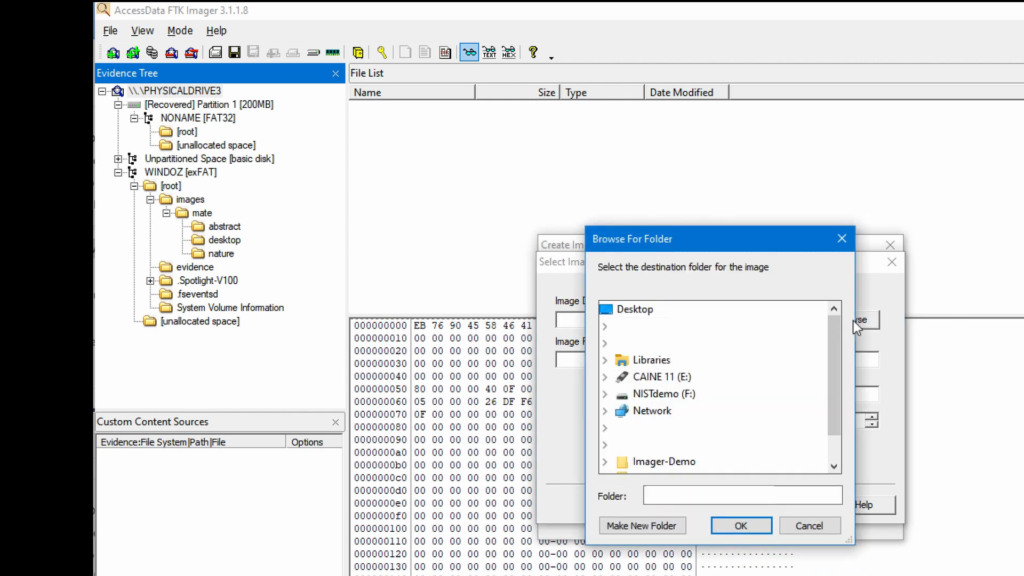
double_click(660, 396)
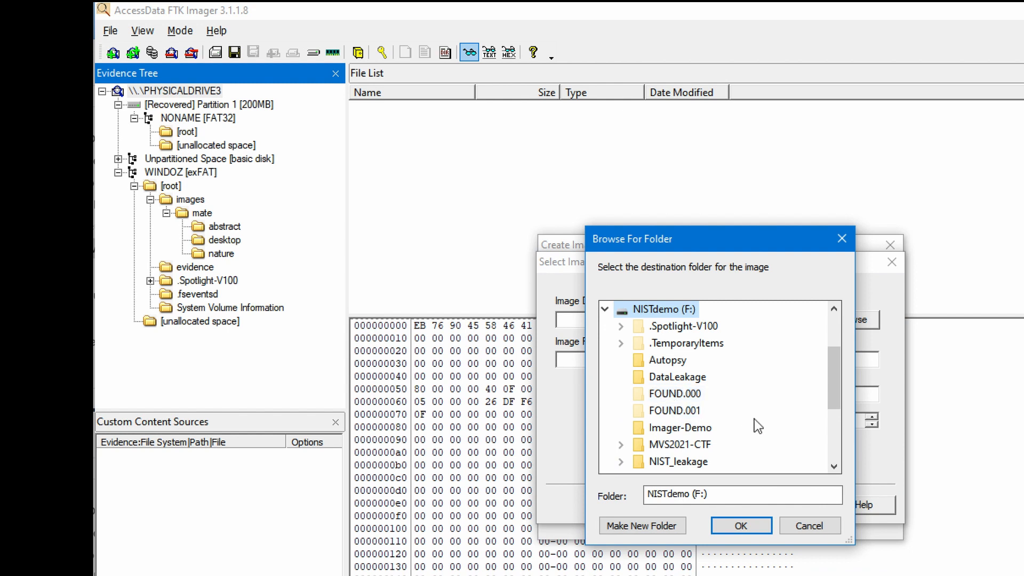
left_click(687, 429)
left_click(741, 525)
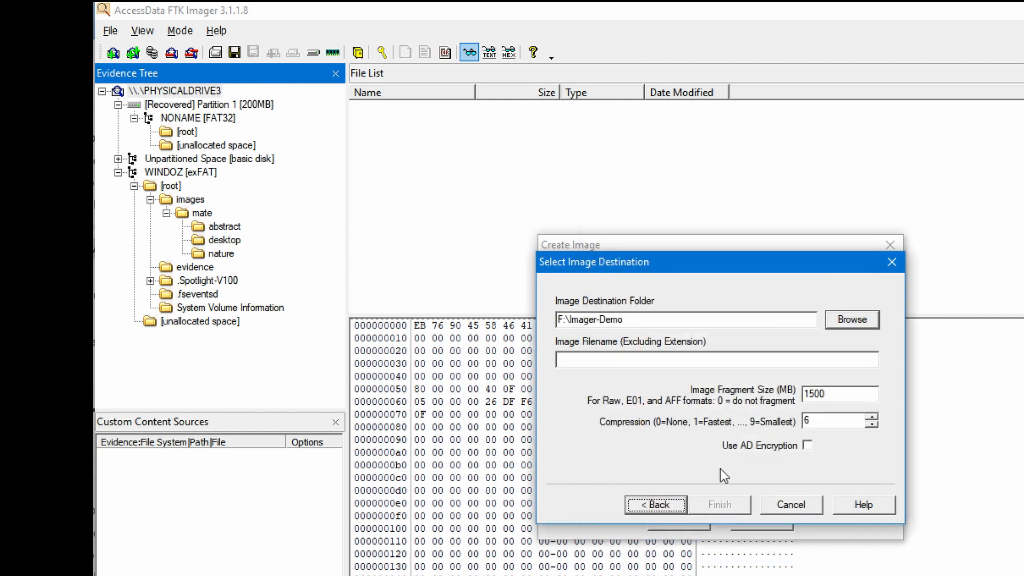
- Name the image BM75309 with a 2000 MB fragment size and finish the destination
left_click(680, 360)
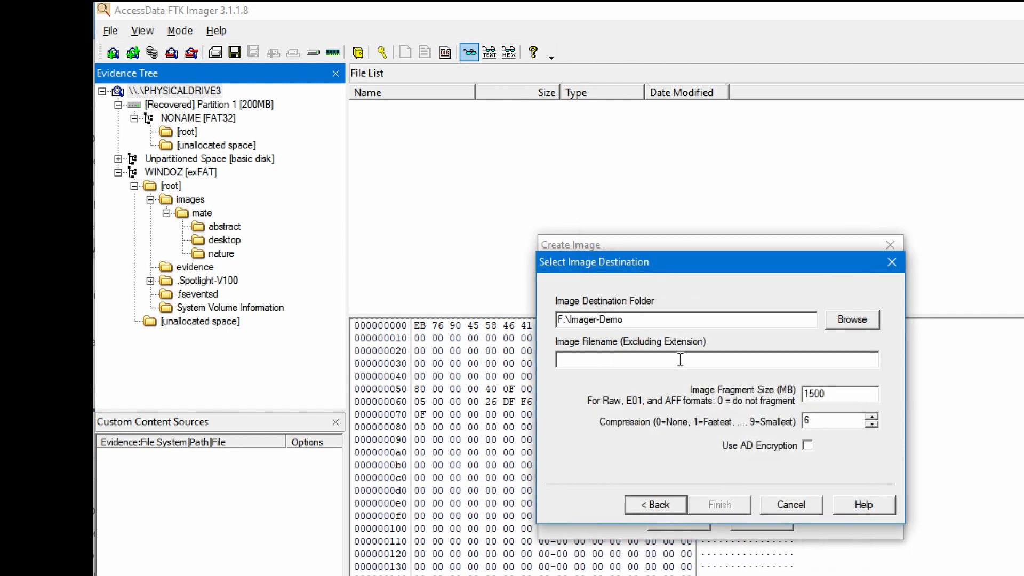
type("BM")
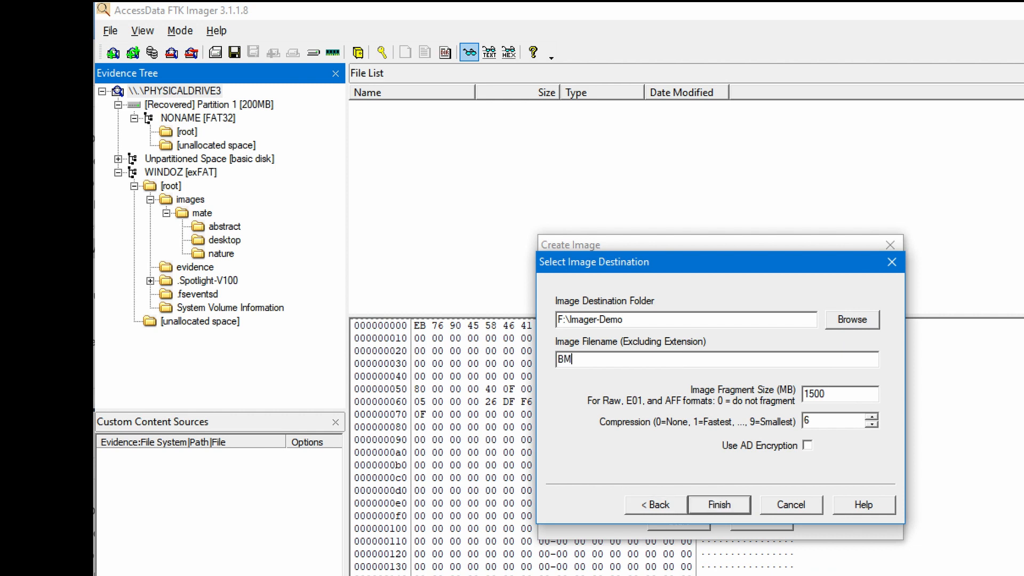
type("75309")
double_click(815, 394)
type("2000")
left_click(741, 506)
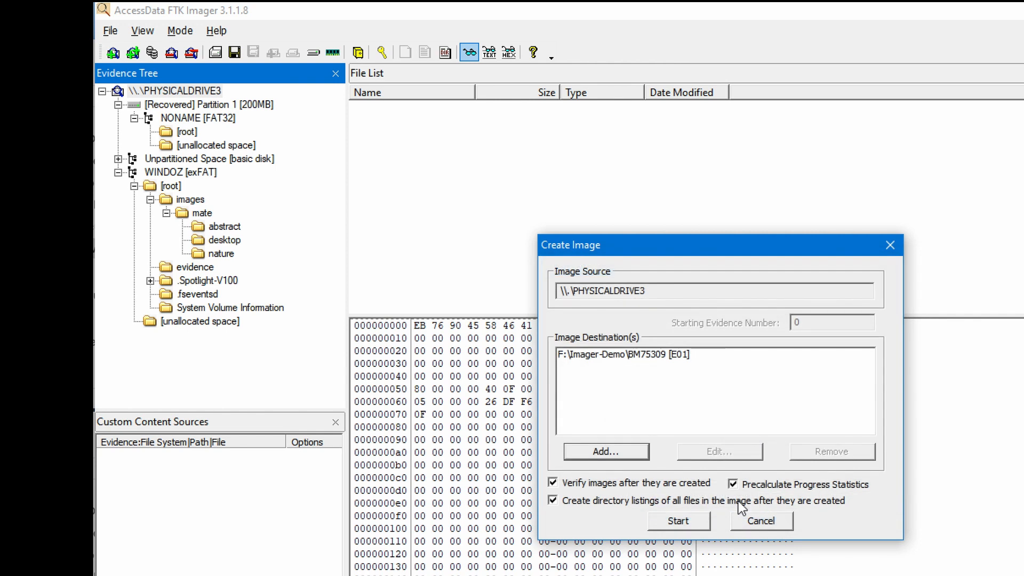
- Start imaging with both image verification and directory listings left enabled
left_click(667, 486)
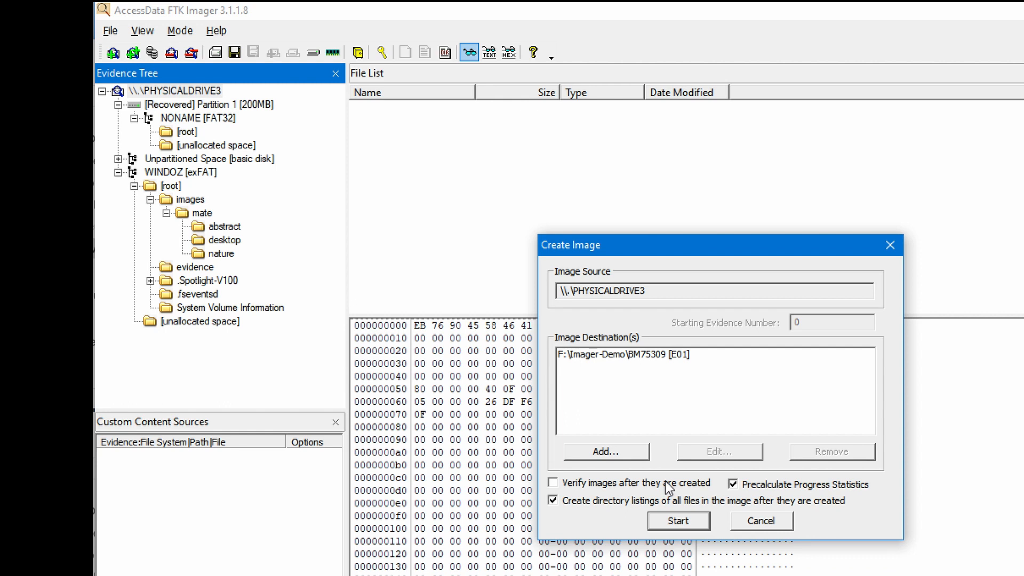
left_click(667, 486)
left_click(616, 503)
left_click(615, 503)
left_click(676, 522)
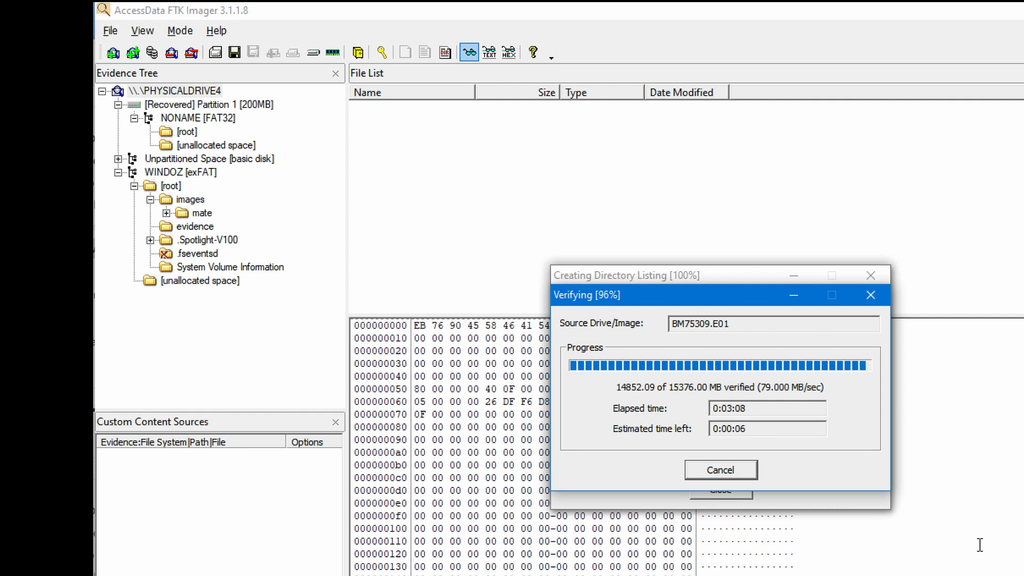
- Scroll the verify results to review the matching MD5 and SHA1 hashes for BM75309.E01
scroll(915, 408, "down", 1)
- Close the verification results and open the Image Summary of the created image
left_click_drag(906, 545, 906, 575)
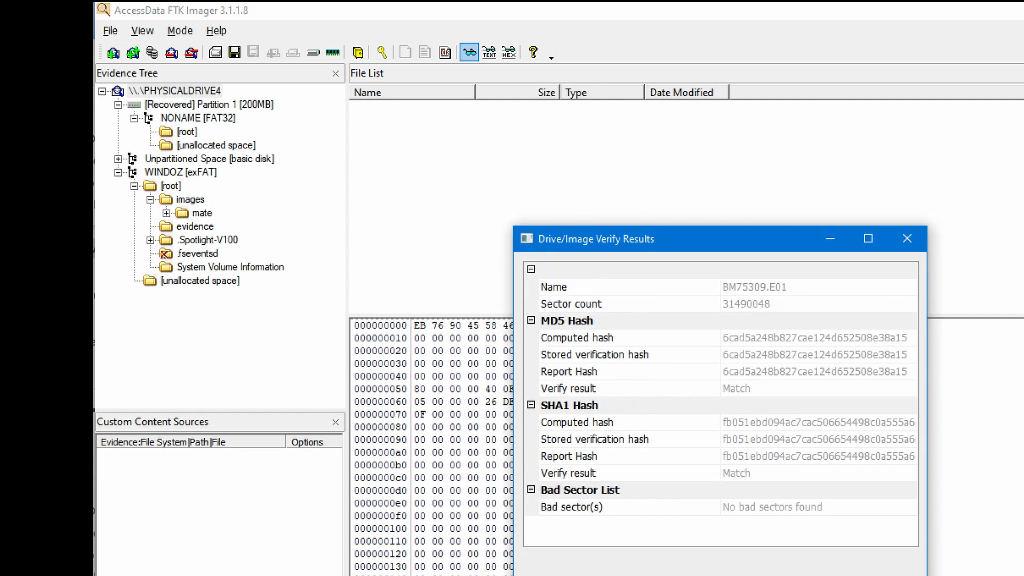
left_click(720, 575)
left_click_drag(646, 278, 992, 280)
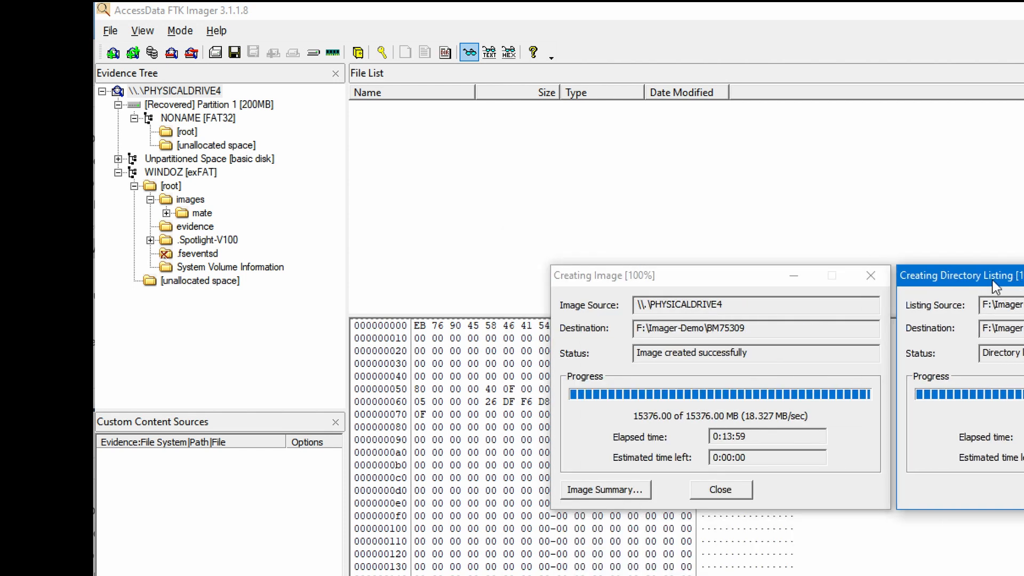
left_click(747, 277)
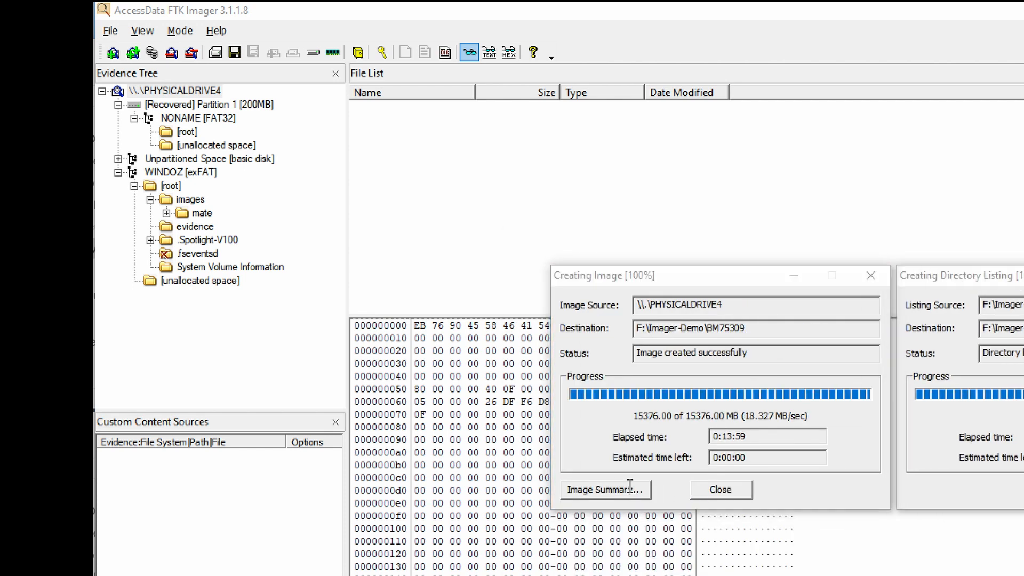
left_click(629, 489)
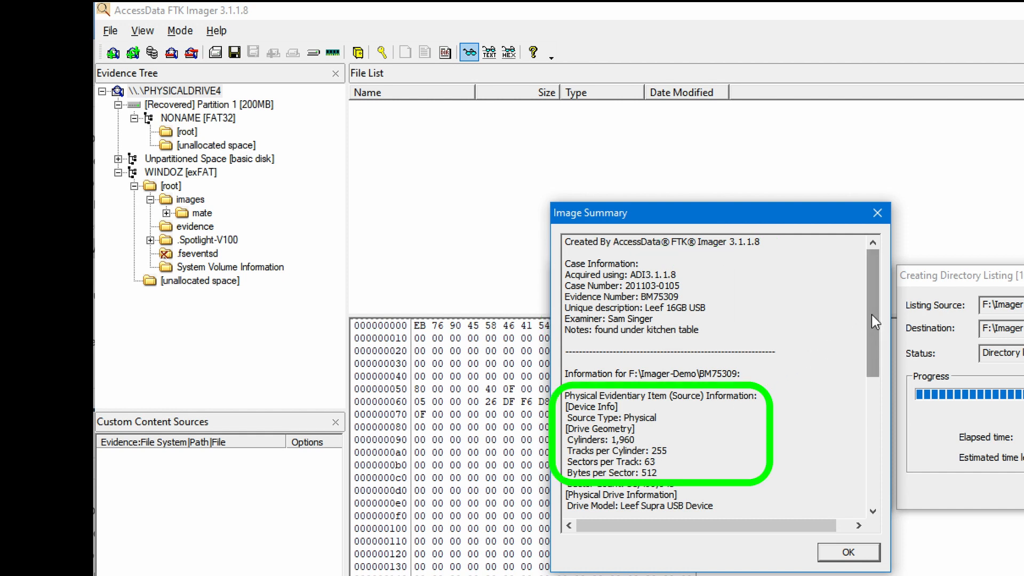
- Scroll the summary's case details, hashes and segment list, then switch to the Imager-Demo folder
left_click_drag(872, 314, 872, 365)
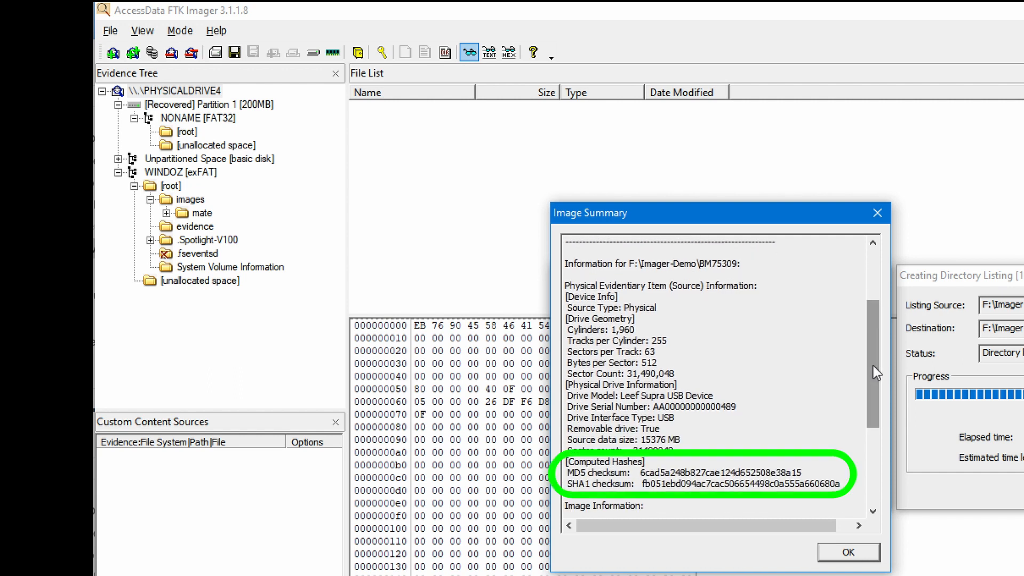
left_click_drag(872, 365, 878, 470)
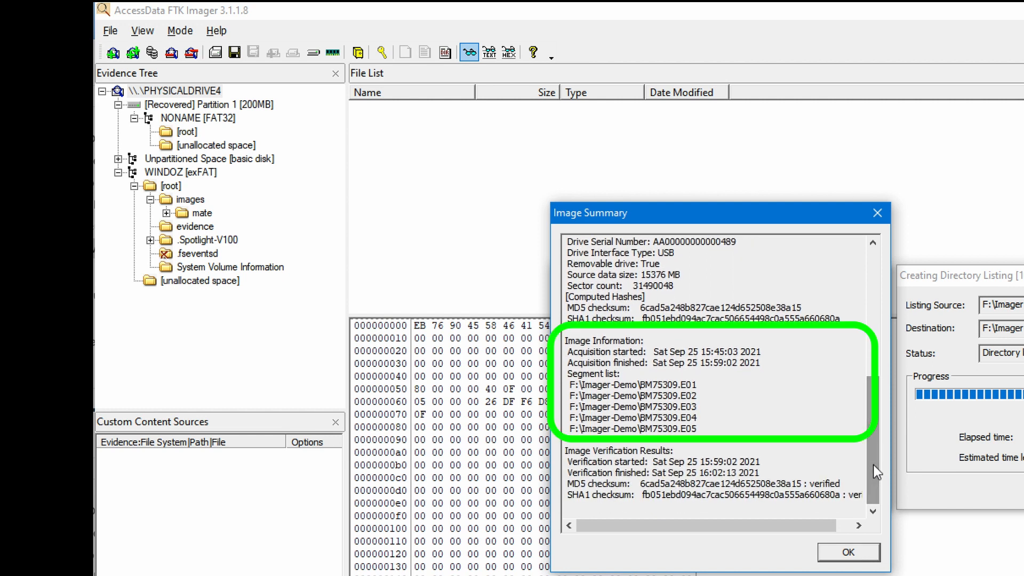
left_click(847, 575)
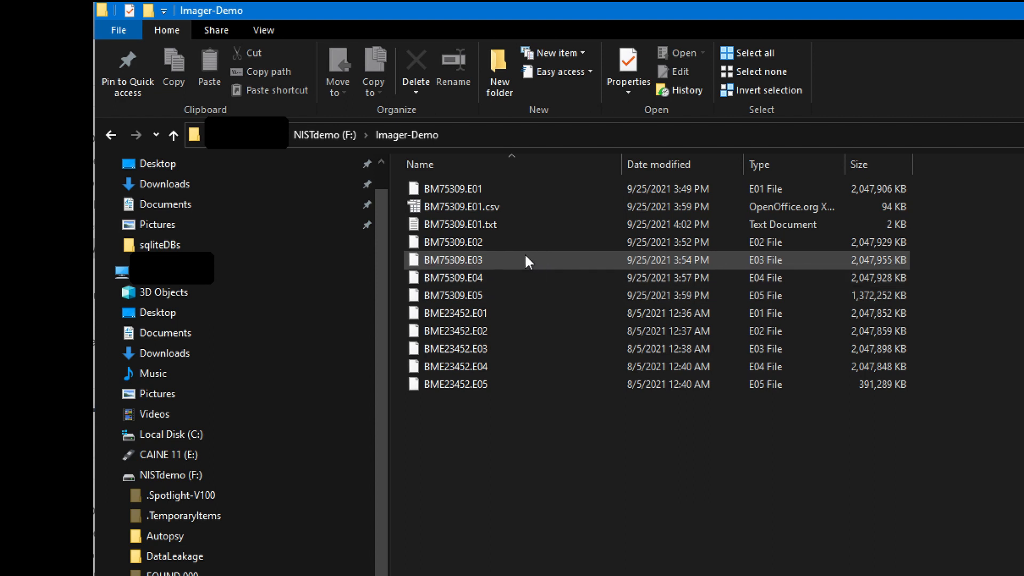
- Open BM75309.E01.txt in Notepad and scroll through the acquisition report
left_click(491, 224)
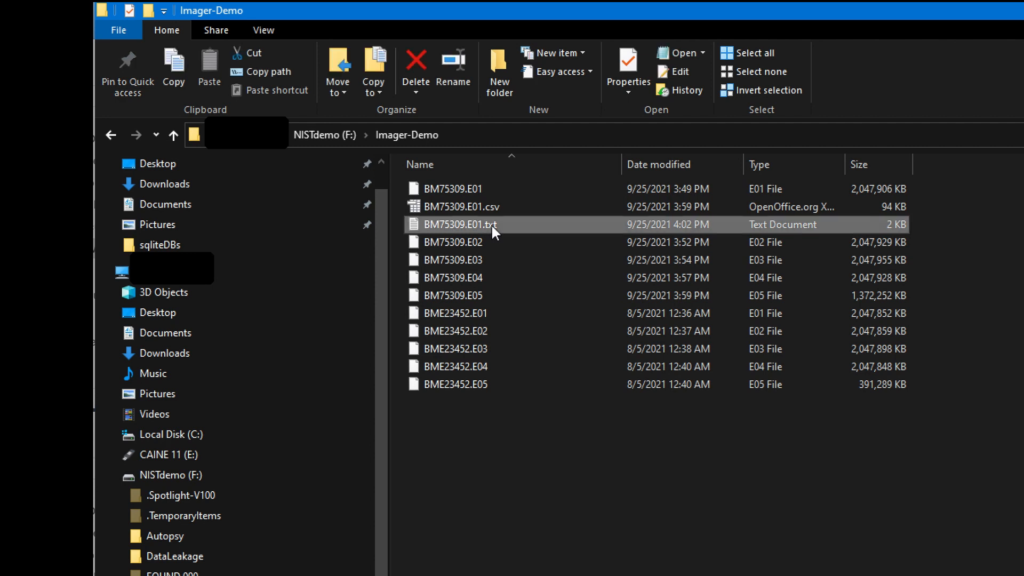
double_click(491, 224)
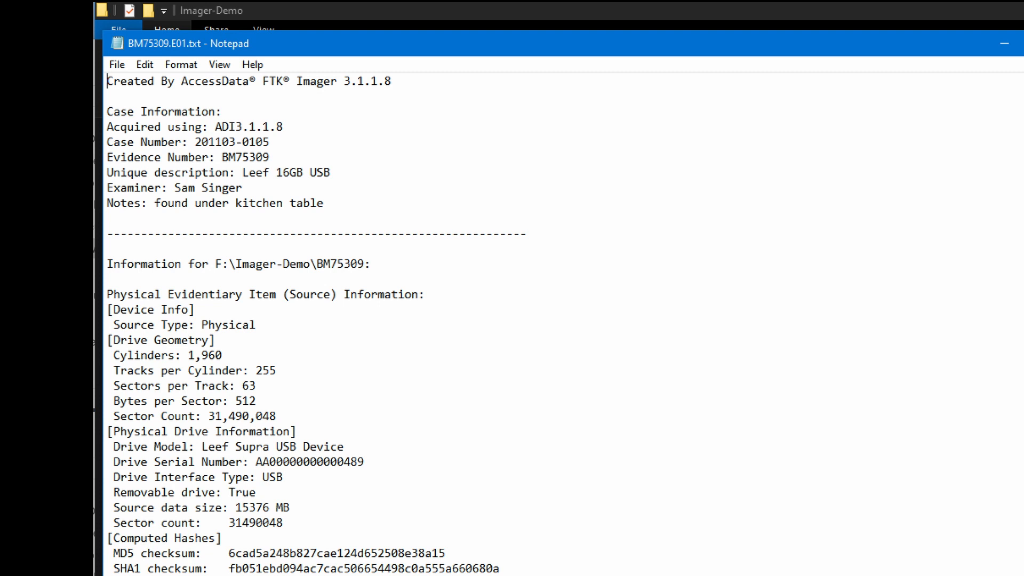
scroll(563, 324, "down", 1)
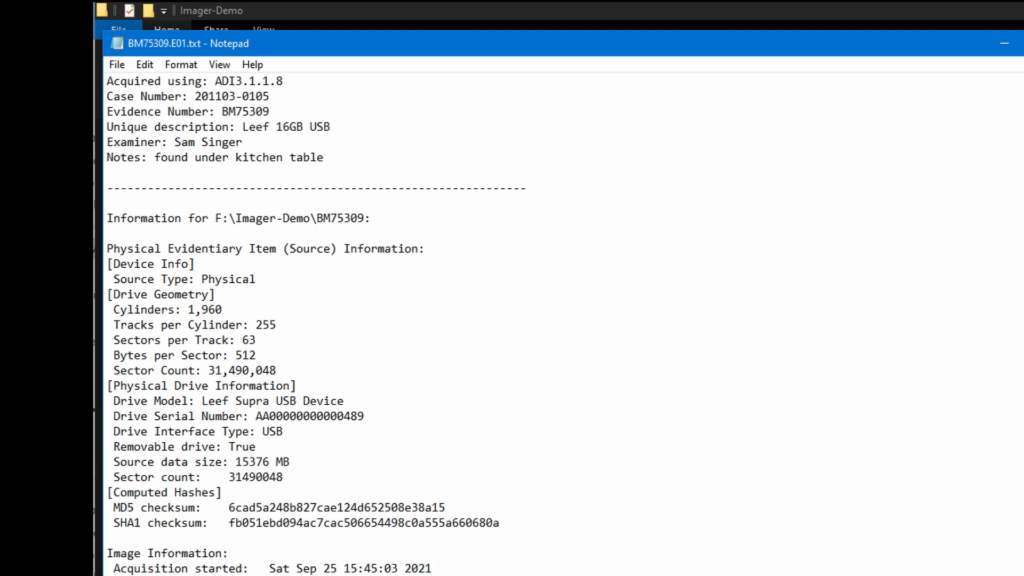
- Import BM75309.E01.csv into Calc with tab as the column separator
left_click(731, 574)
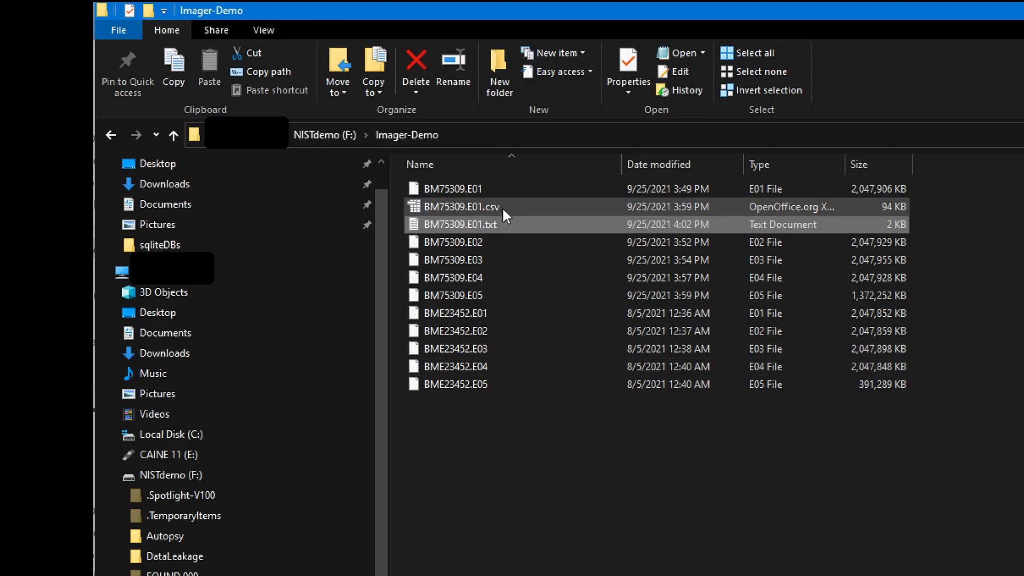
double_click(501, 206)
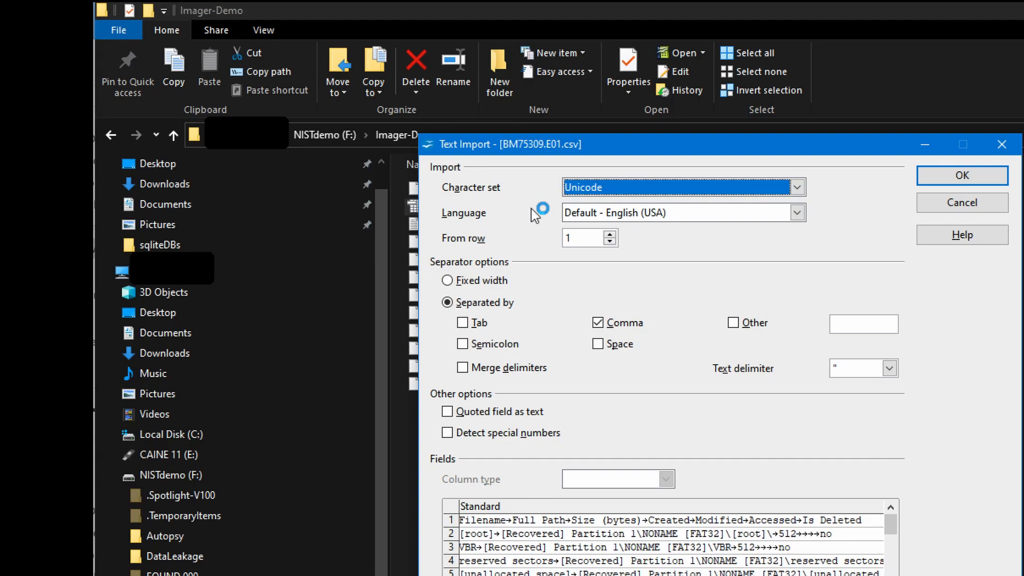
left_click(462, 323)
left_click(962, 175)
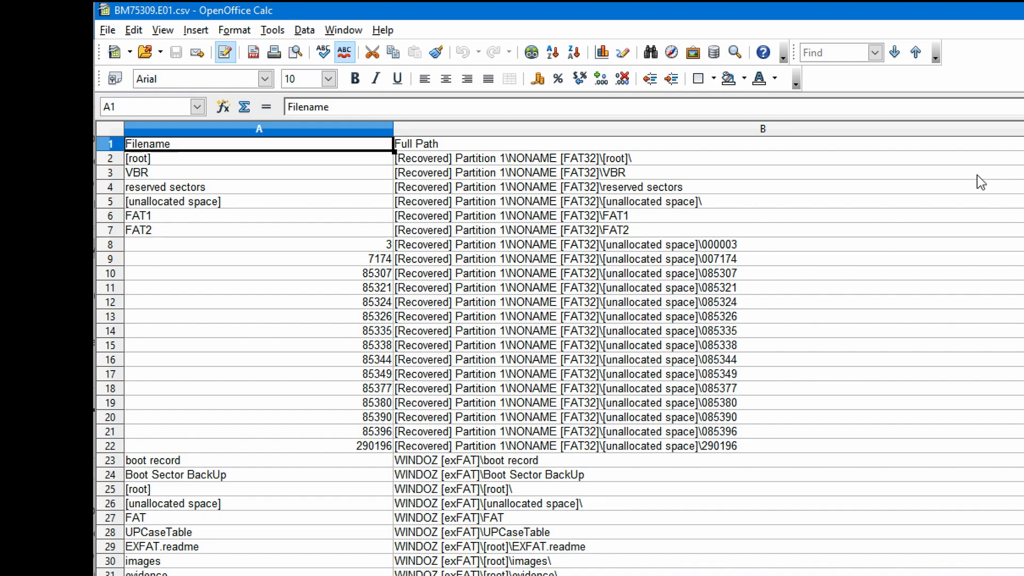
- Narrow columns A, B, D and E so the file details fit, then select the header row
left_click_drag(393, 129, 277, 132)
scroll(554, 331, "down", 1)
left_click_drag(1017, 129, 764, 129)
left_click_drag(985, 129, 942, 129)
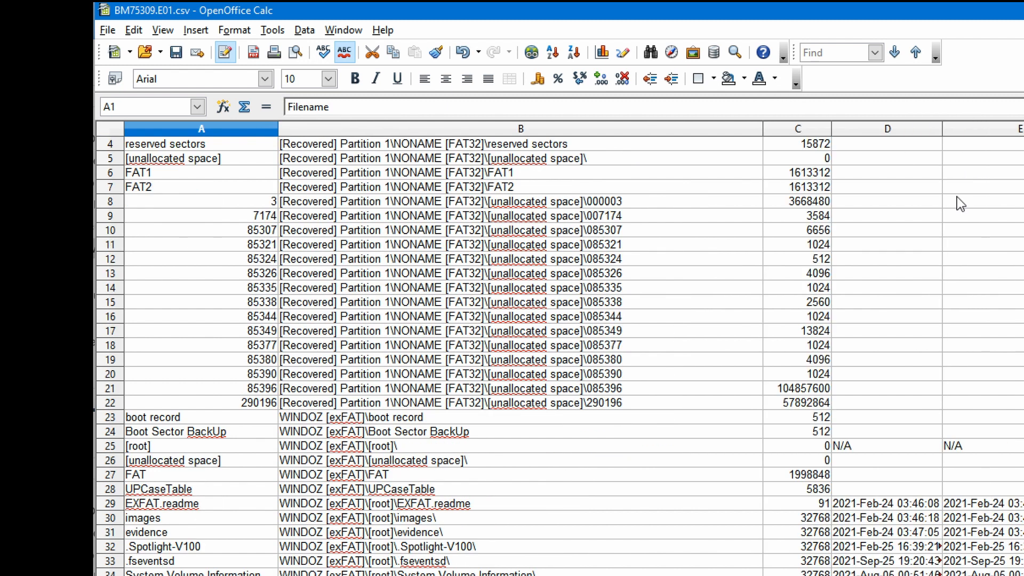
left_click_drag(764, 129, 640, 128)
left_click_drag(974, 133, 930, 132)
scroll(554, 330, "up", 1)
left_click(110, 144)
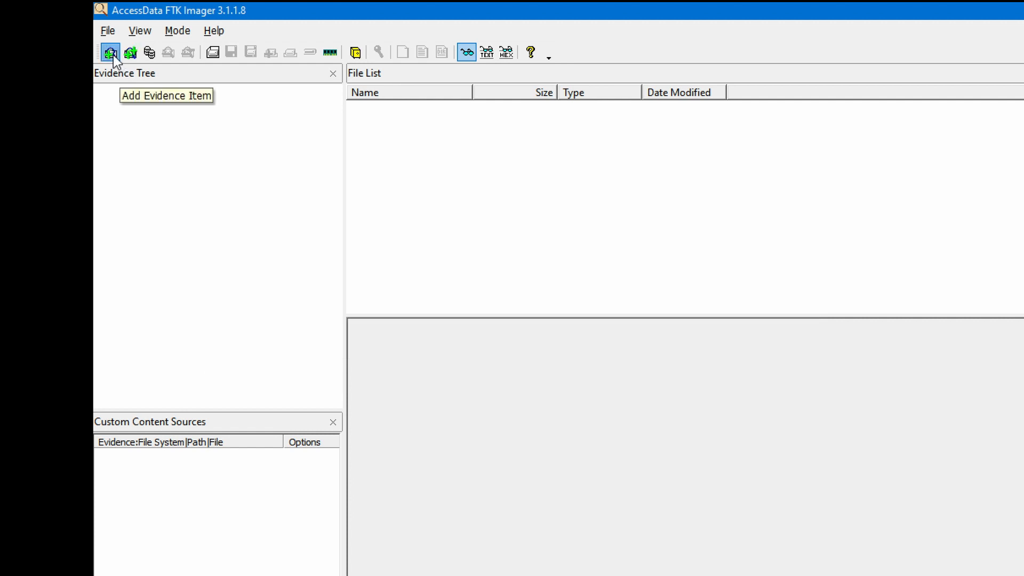
- Add cfreds_2015_data_leakage_rm#1.E01 as an image-file evidence item
left_click(113, 55)
left_click(613, 358)
left_click(738, 514)
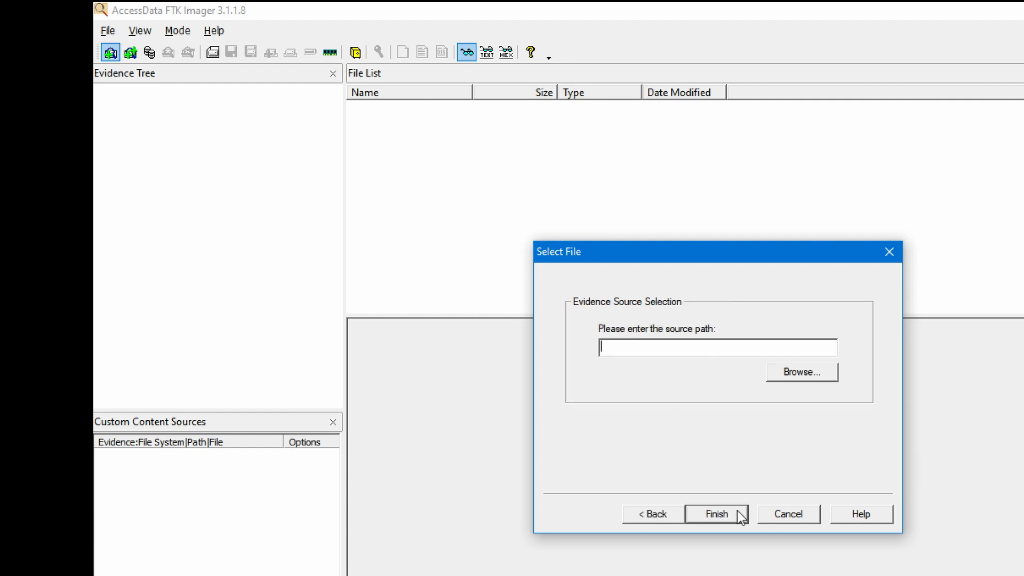
left_click(810, 373)
left_click(801, 379)
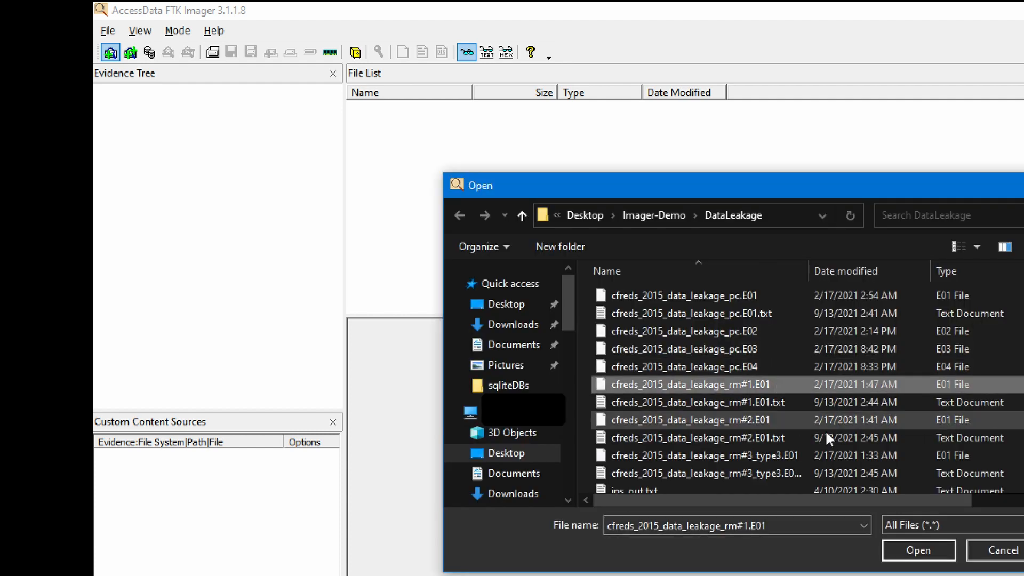
left_click(914, 547)
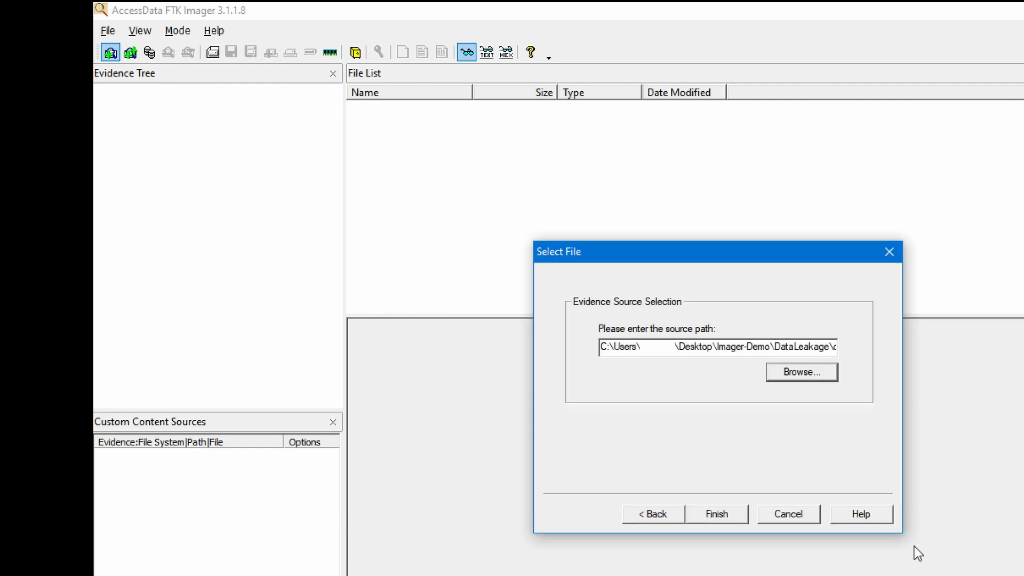
left_click(730, 514)
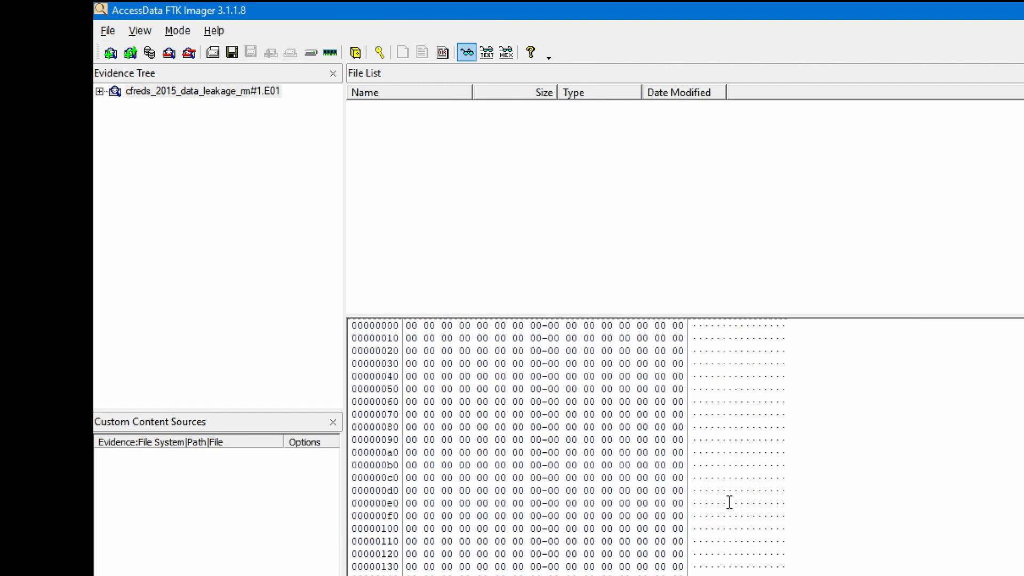
- Verify the rm#1 image and enlarge the results to show matching MD5/SHA1 hashes
right_click(259, 91)
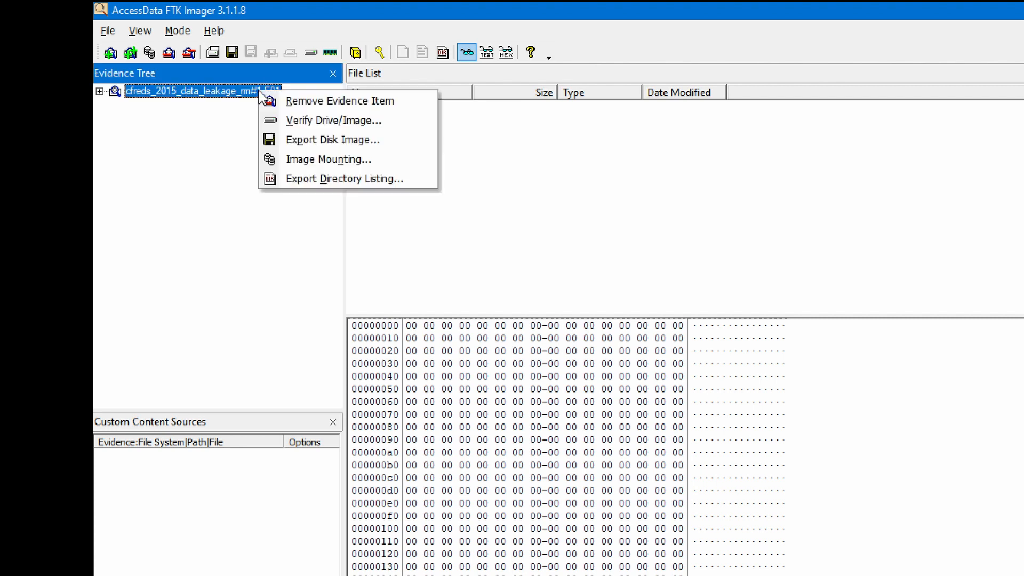
left_click(405, 121)
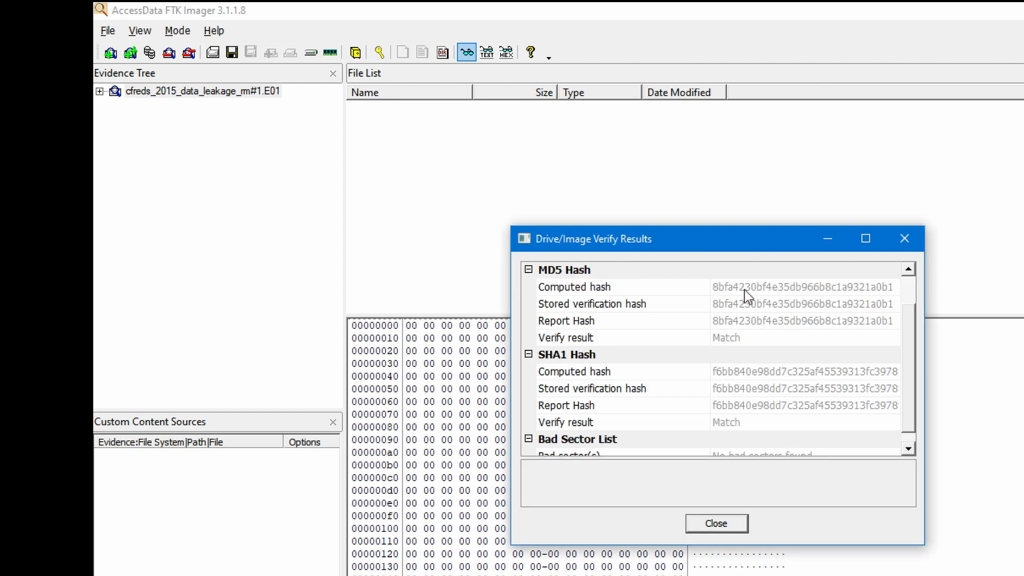
left_click_drag(797, 226, 800, 92)
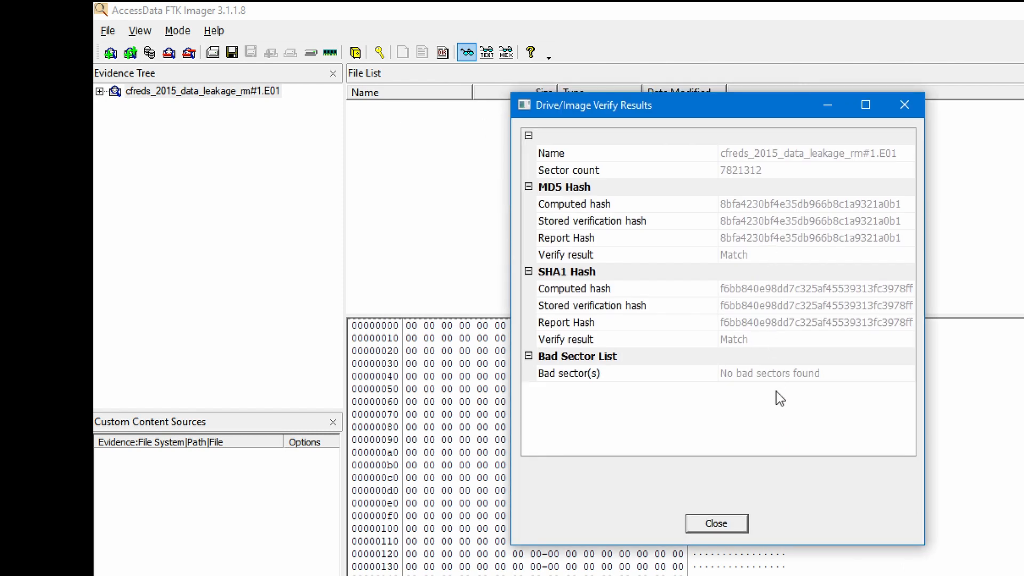
- Close Verify Results and open cfreds_2015_data_leakage_rm#1.E01.txt from the Desktop in Notepad
left_click(717, 523)
key("alt+Tab")
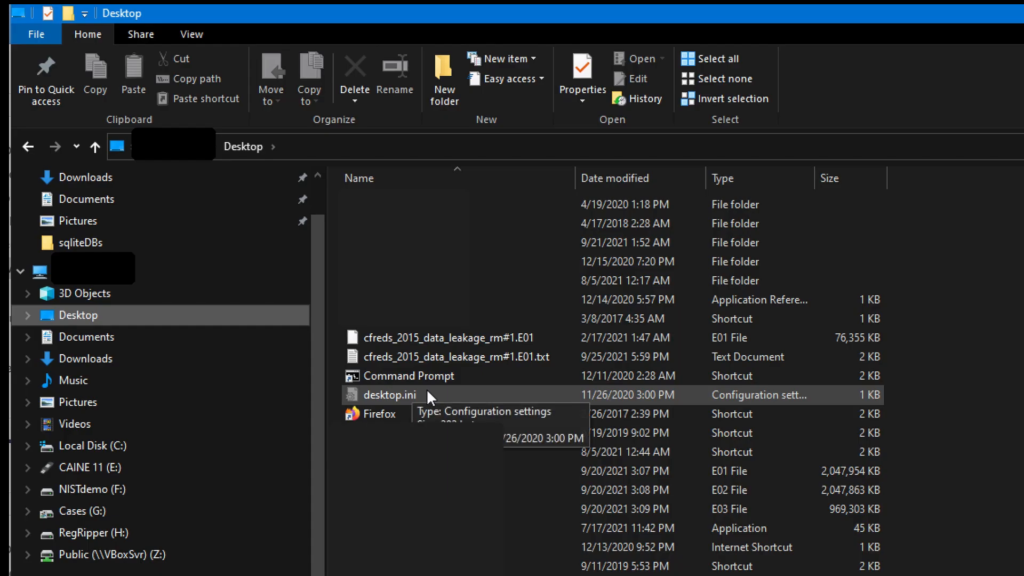
left_click(485, 355)
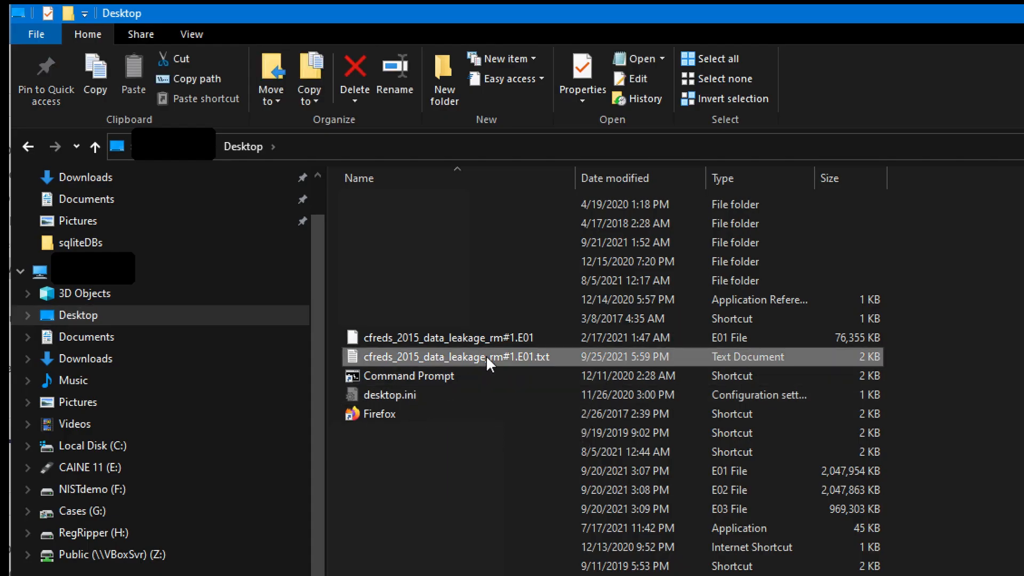
double_click(564, 356)
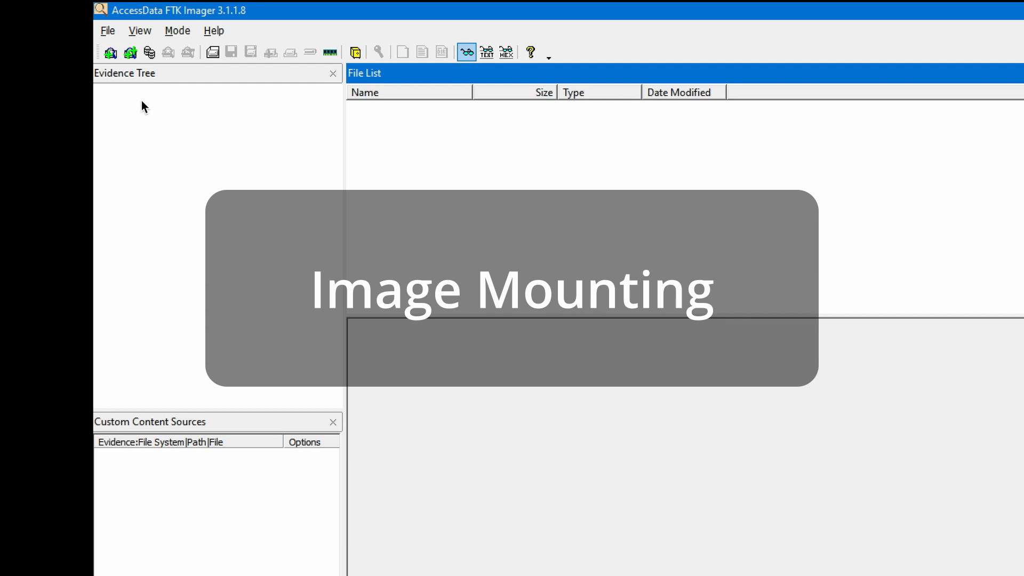
- Add cfreds_2015_data_leakage_pc.E01 as an image-file evidence item
left_click(111, 52)
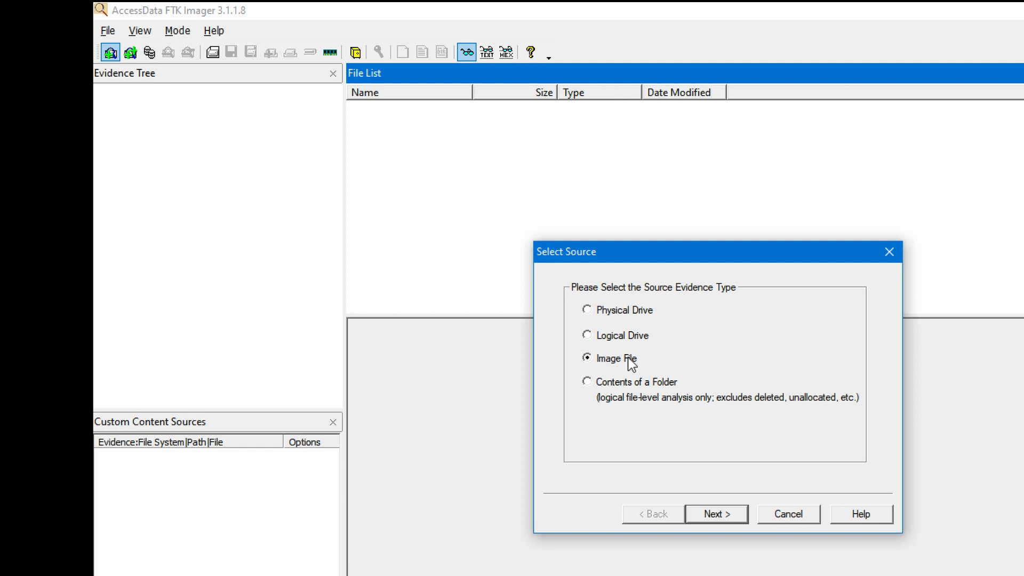
left_click(727, 514)
left_click(809, 375)
left_click(916, 550)
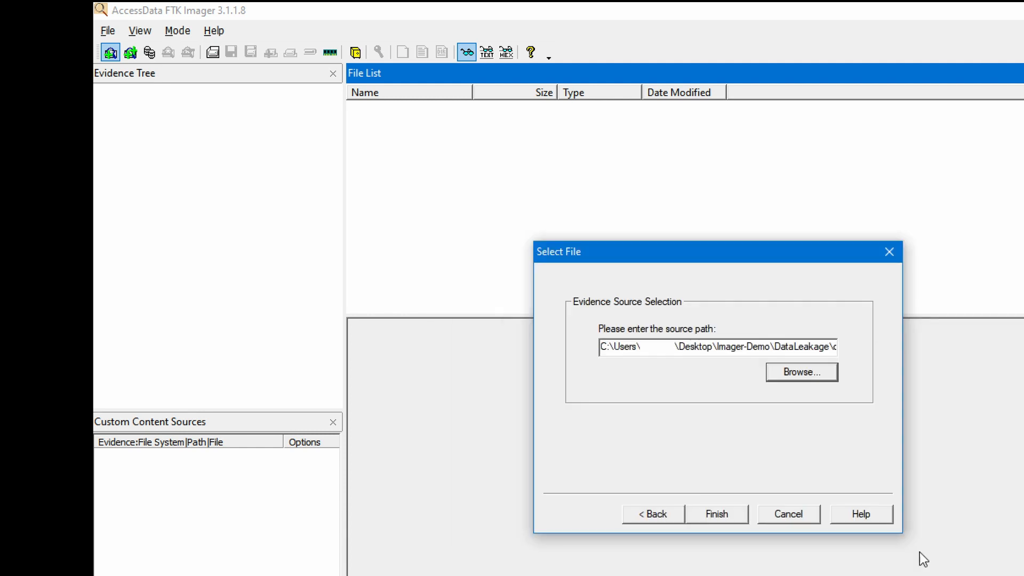
left_click(730, 513)
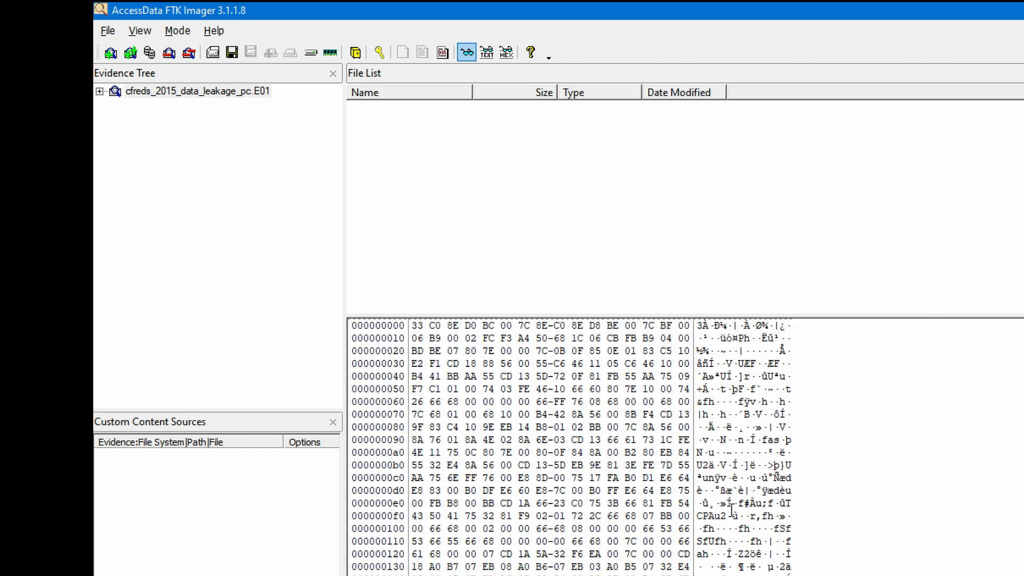
- Mount the pc image as Logical Only, drive Q:, File System / Read Only
right_click(252, 91)
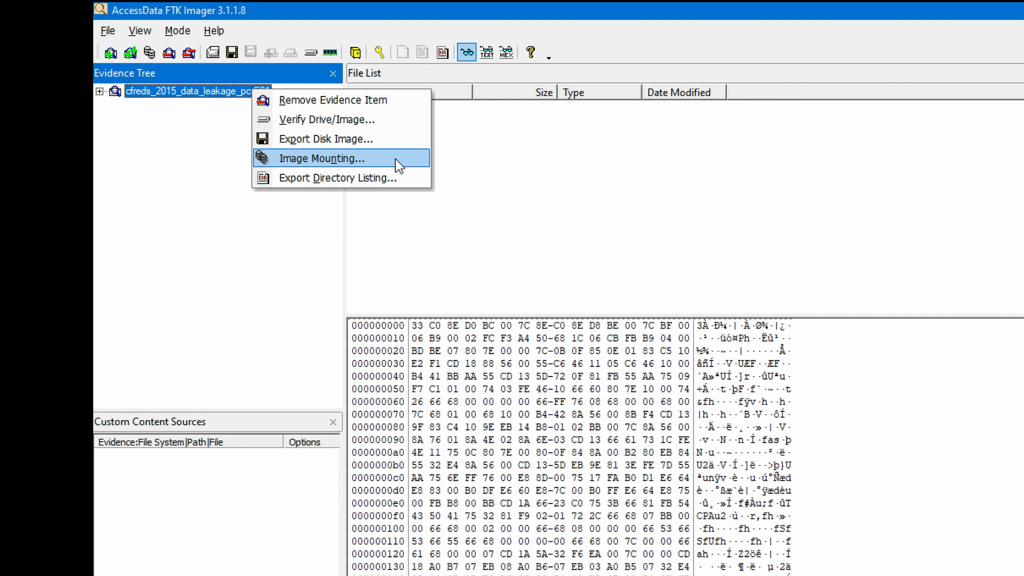
left_click(395, 159)
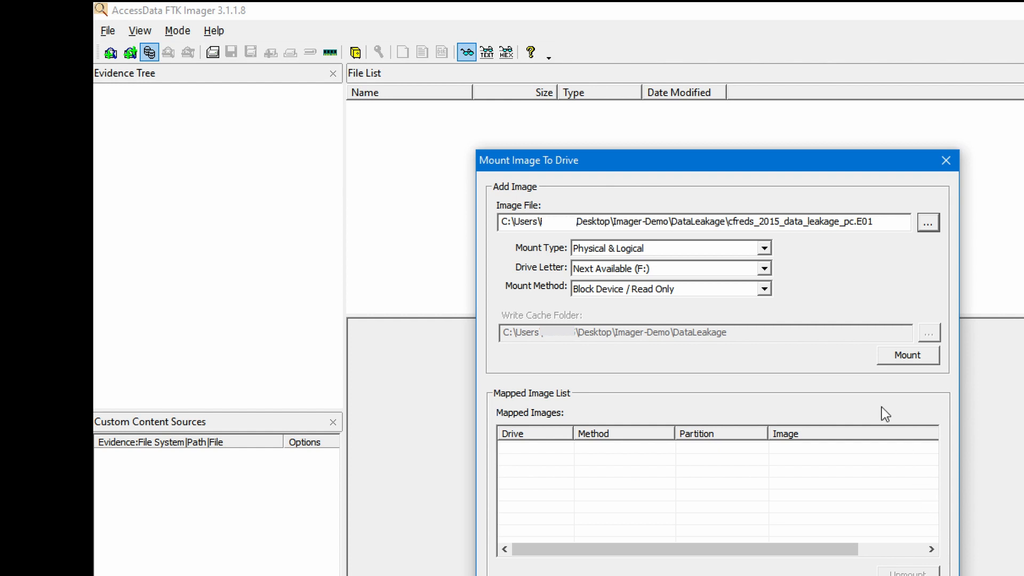
left_click(763, 249)
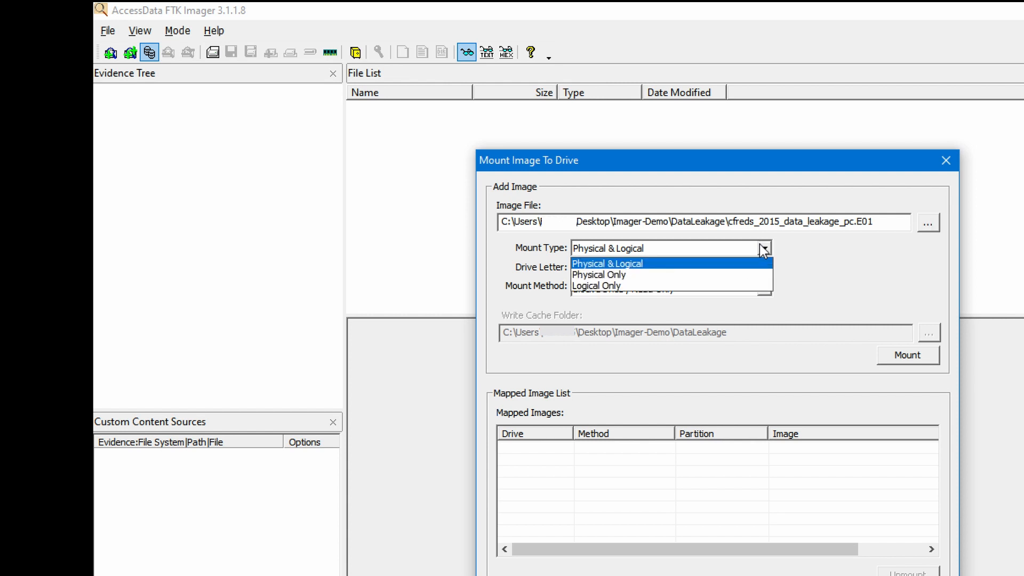
left_click(684, 285)
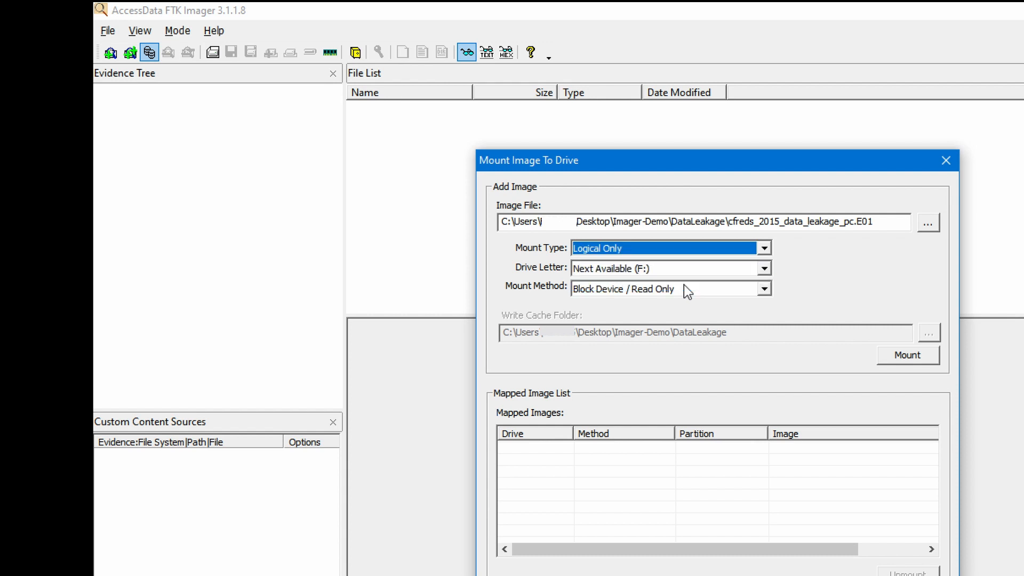
left_click(763, 269)
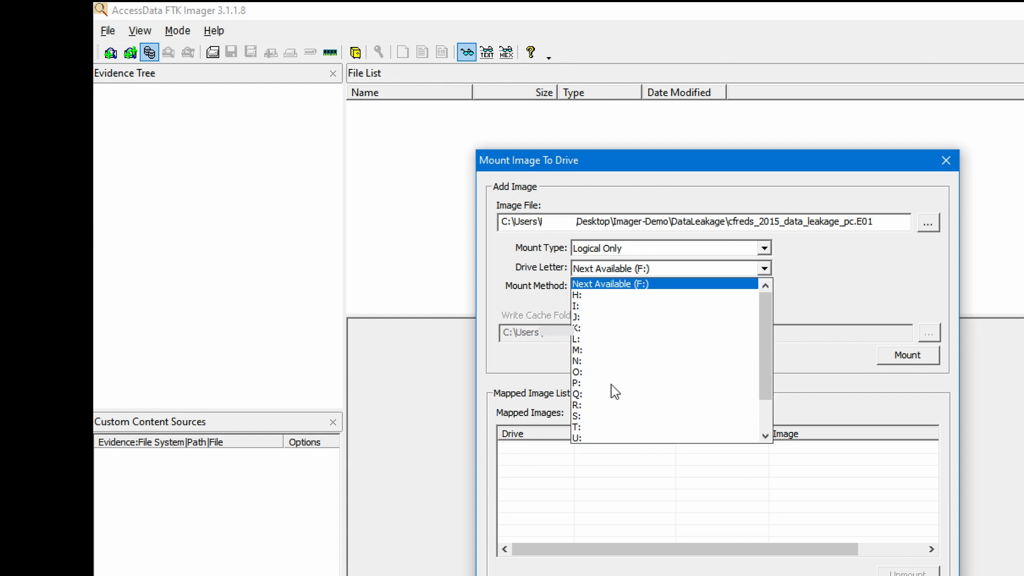
left_click(594, 394)
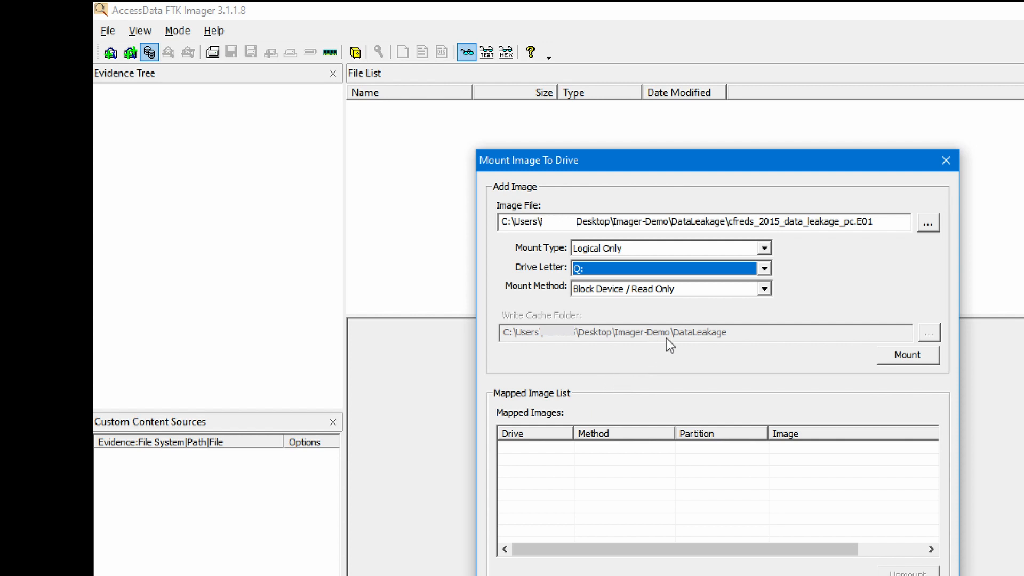
left_click(763, 289)
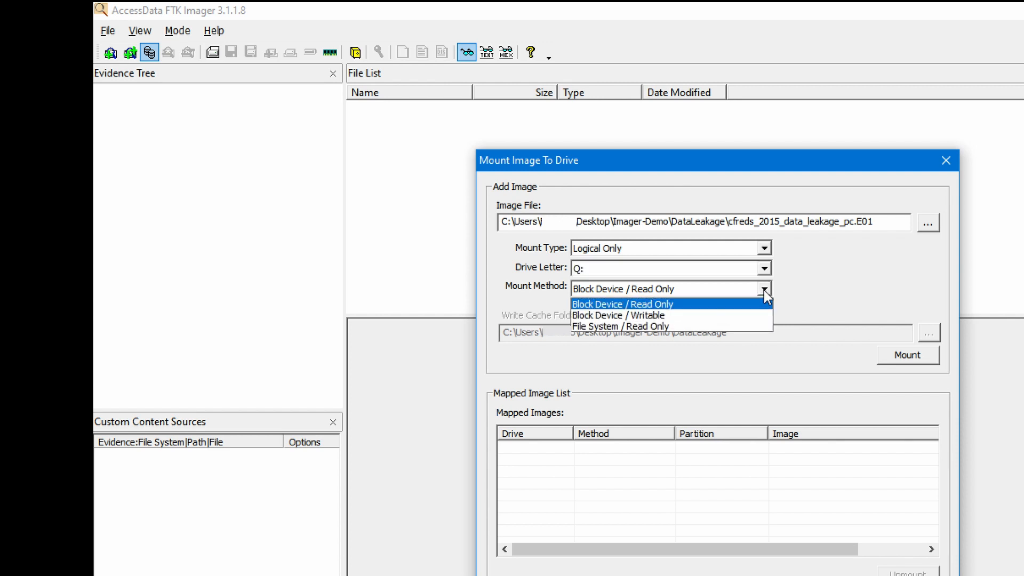
left_click(699, 326)
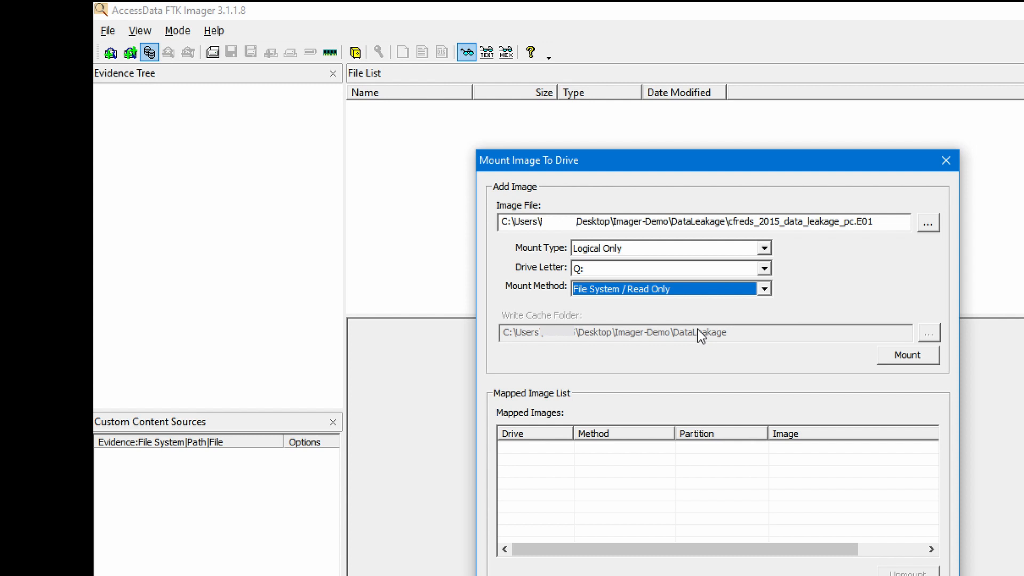
left_click(904, 354)
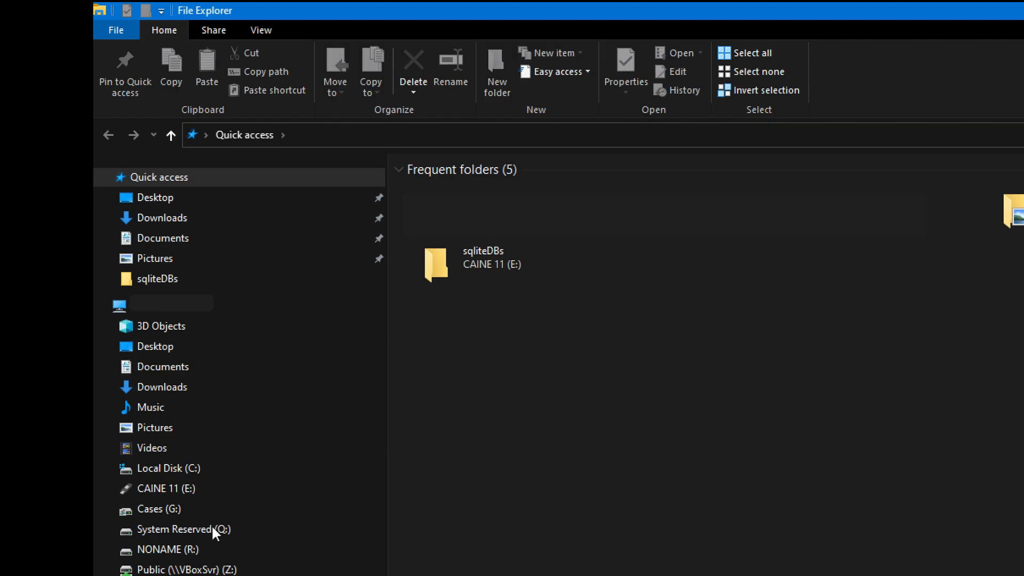
- Browse the mounted System Reserved (Q:) drive, expanding [root] and the Boot folder
left_click(213, 529)
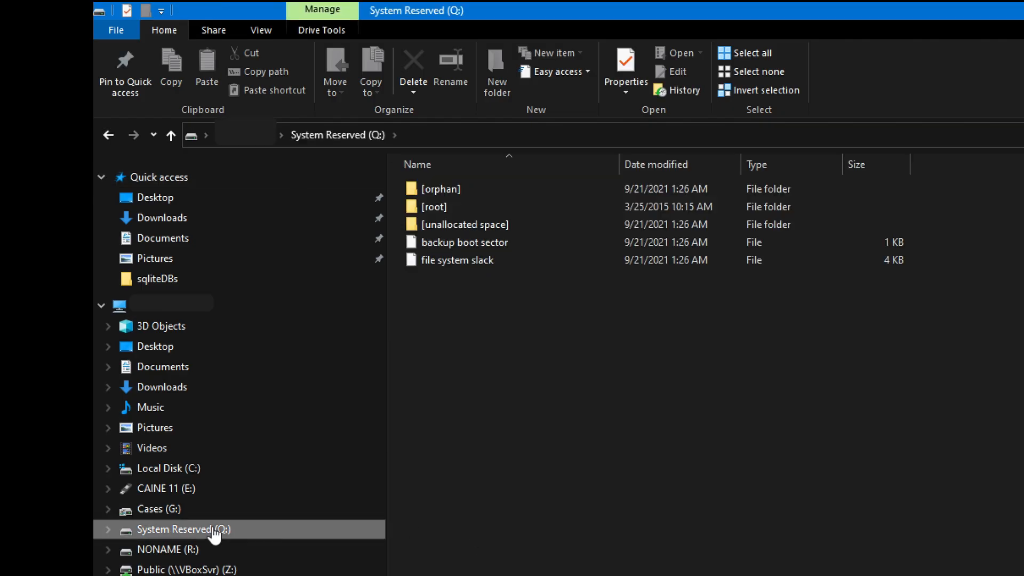
left_click(108, 529)
left_click(114, 569)
left_click(121, 534)
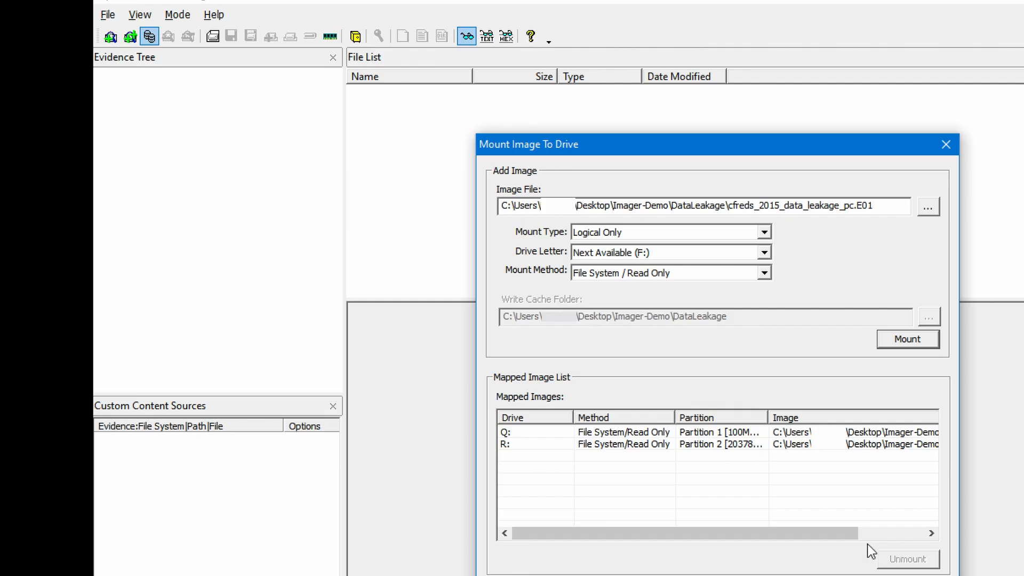
- Select mapped drives R: and Q: together and unmount them
left_click(806, 445)
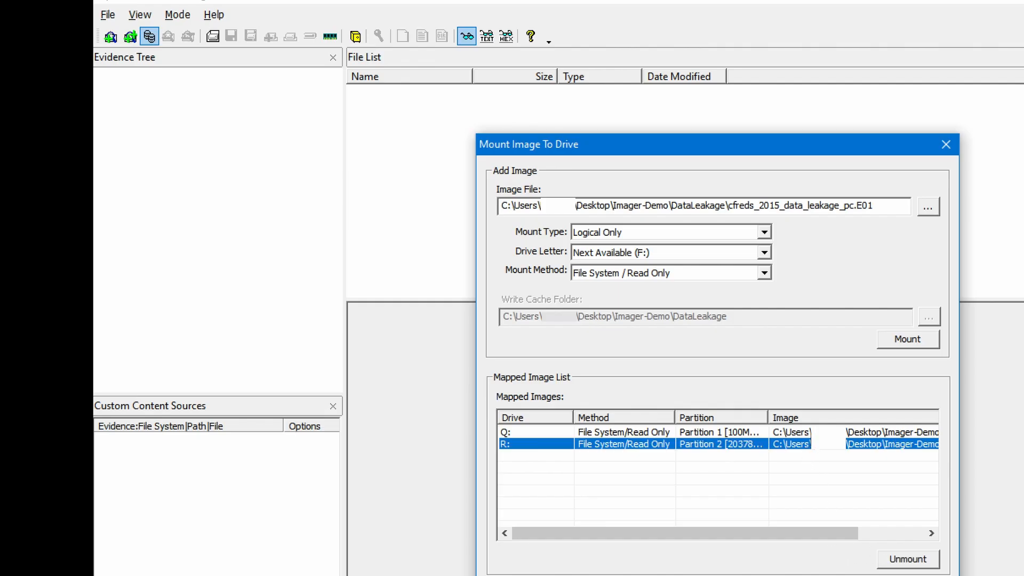
left_click(824, 433, "ctrl")
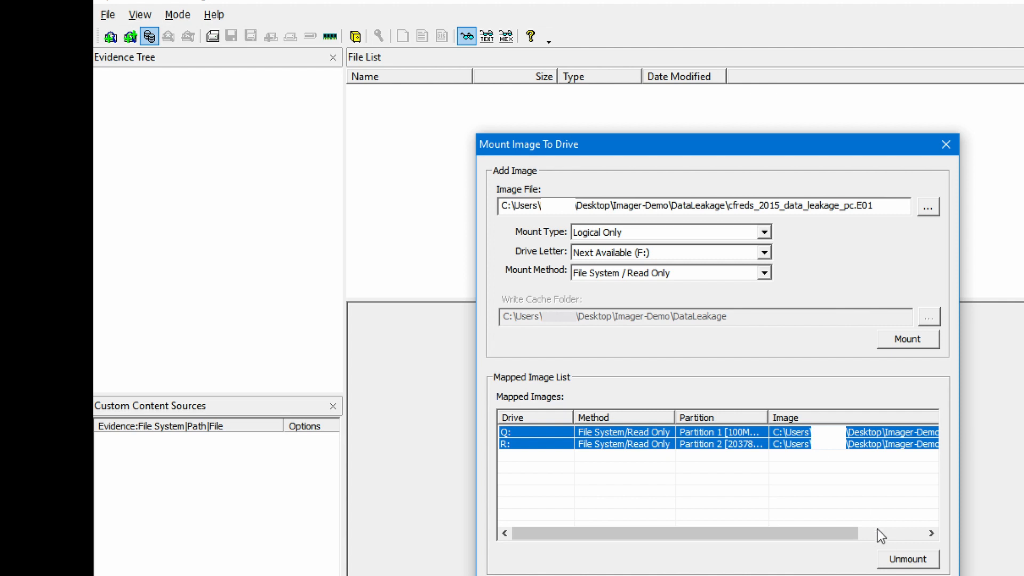
left_click(933, 563)
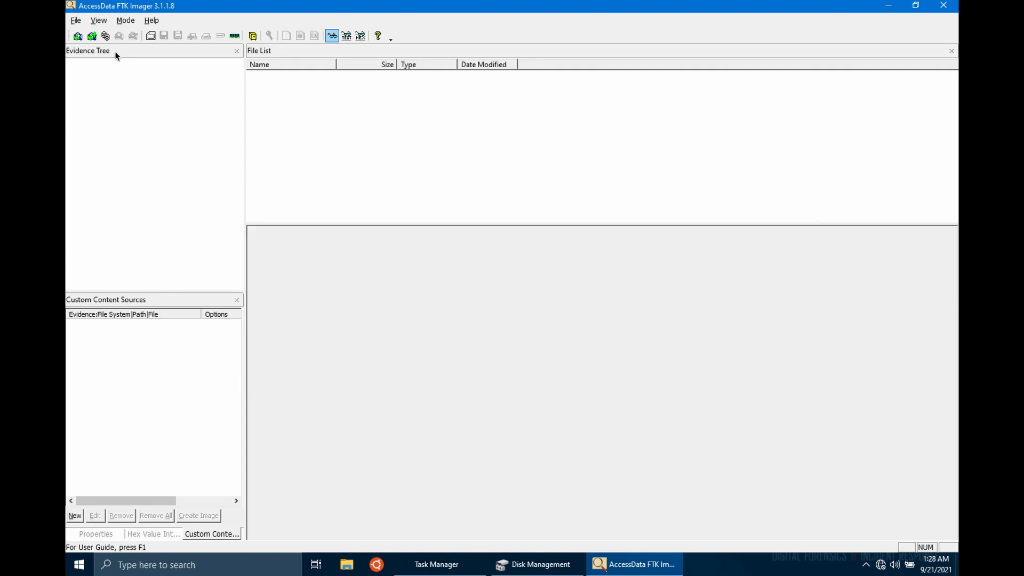
- Load cfreds_2015_data_leakage_pc.E01 as image-file evidence and select it to view its hex
left_click(78, 36)
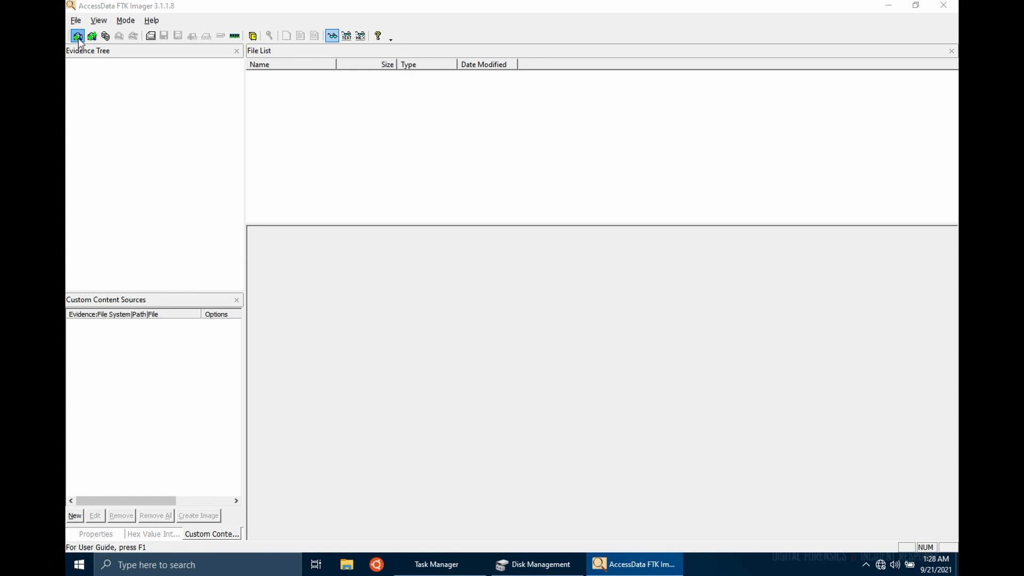
left_click(446, 254)
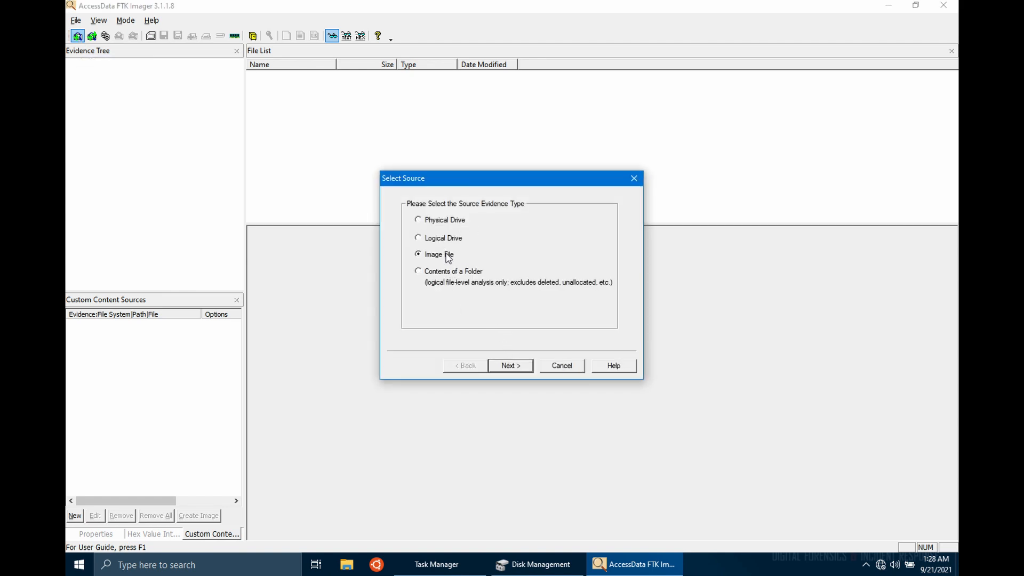
left_click(522, 365)
left_click(583, 265)
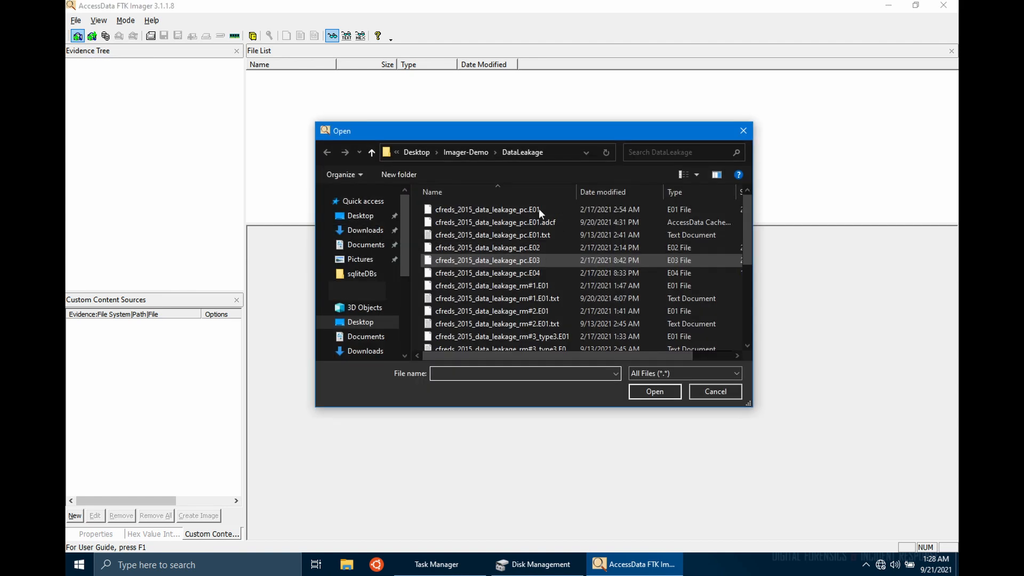
double_click(538, 209)
left_click(510, 365)
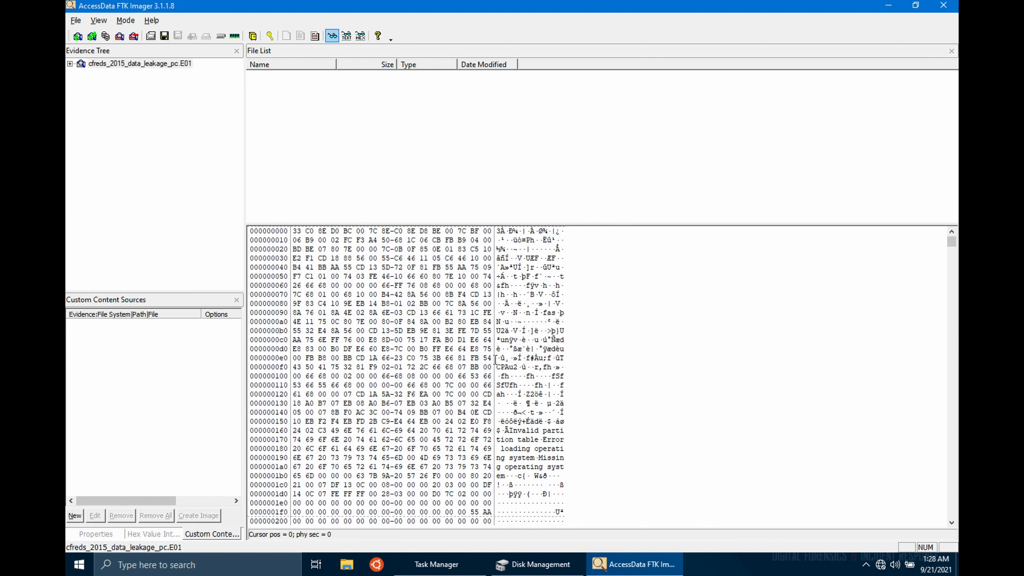
left_click(172, 65)
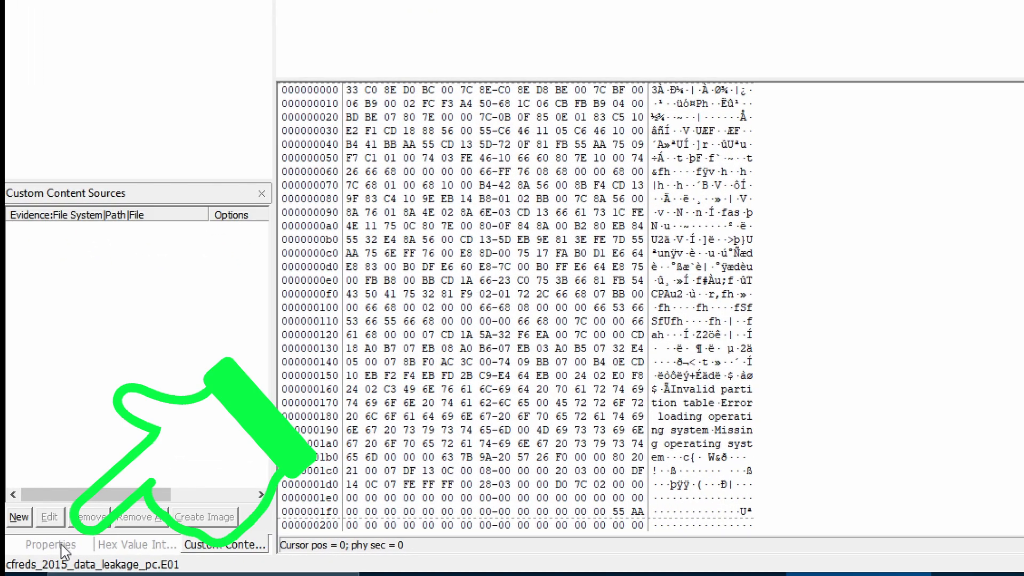
- Show the image's Properties, then step through the partitions into CAINE 11 [FAT32] root and boot/grub
left_click(64, 549)
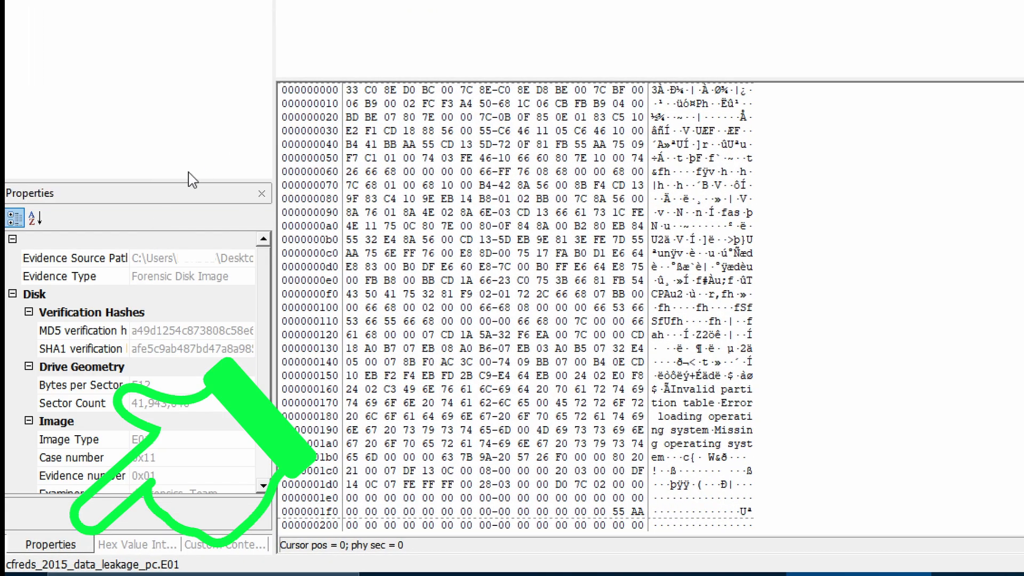
mouse_move(268, 275)
left_mouse_down()
mouse_move(270, 343)
mouse_move(272, 271)
left_mouse_up()
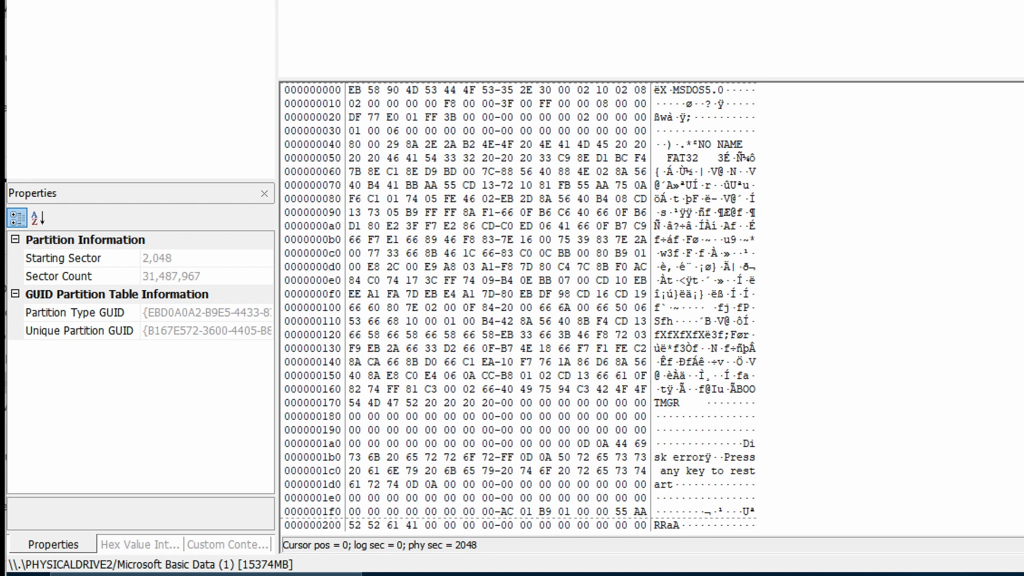
key("Down")
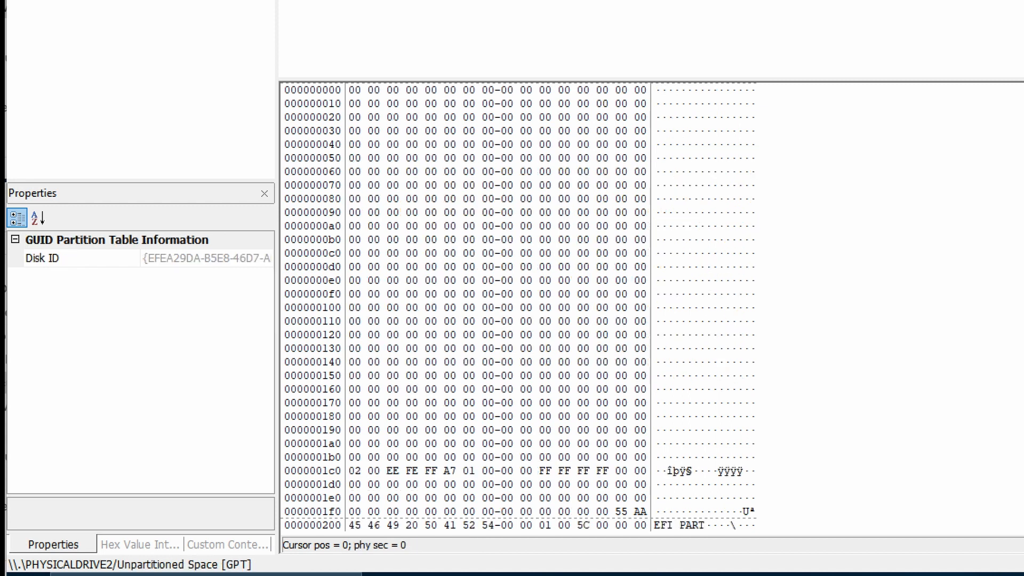
key("Up")
key("Right")
key("Right")
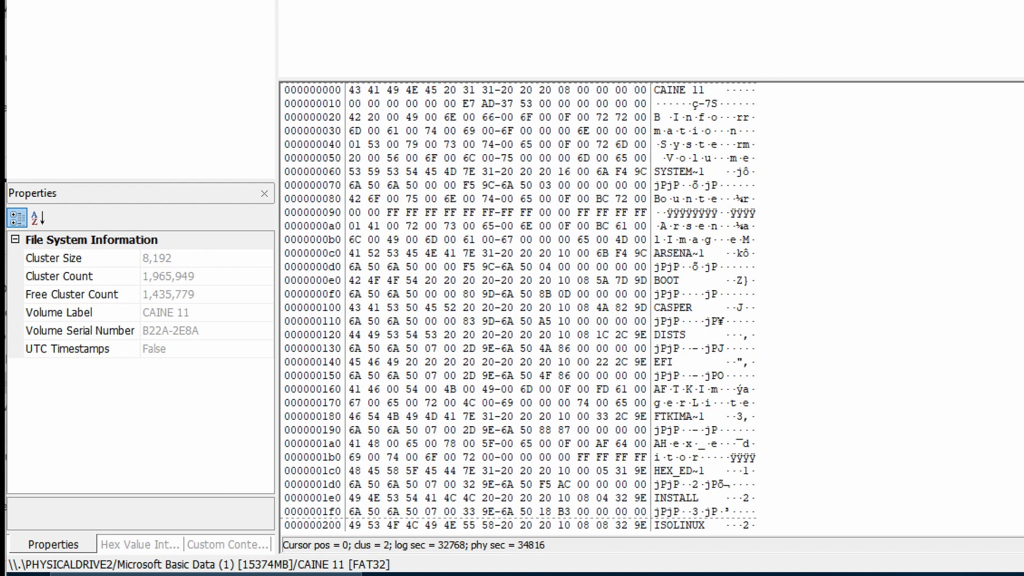
key("Right")
key("Right")
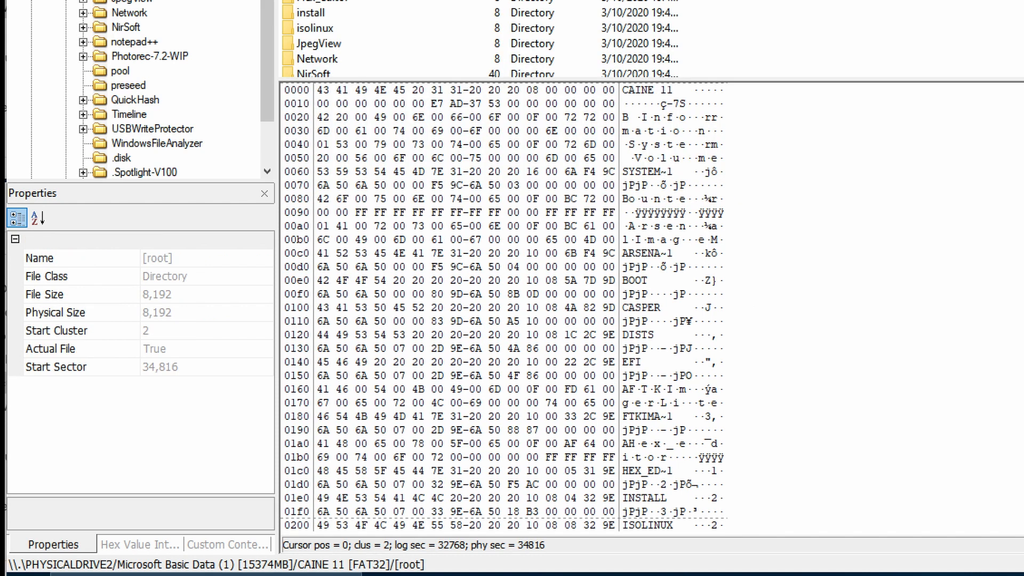
scroll(133, 88, "up", 1)
left_click(83, 0)
left_click(134, 0)
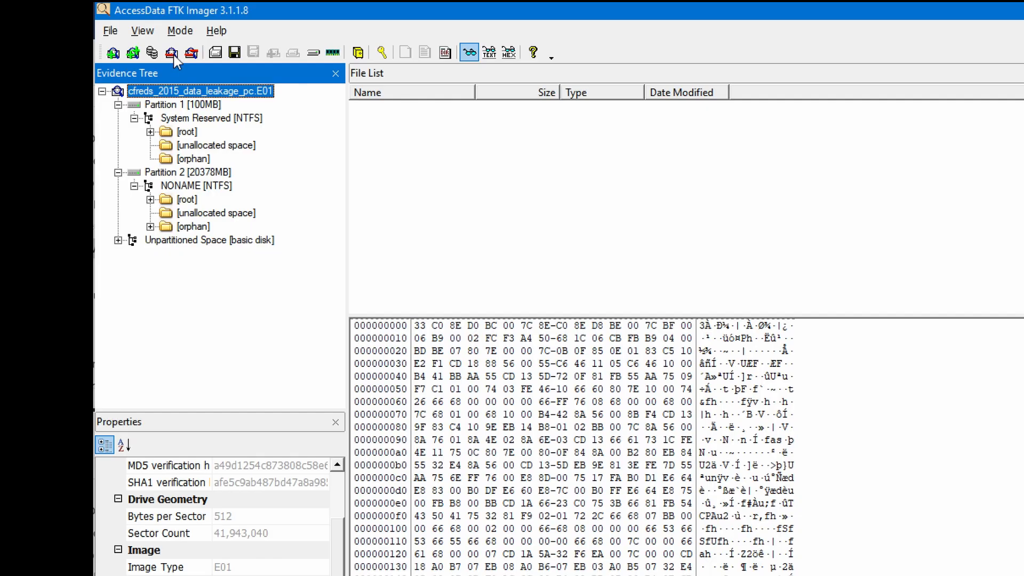
- Remove all evidence items from FTK Imager
left_click(173, 54)
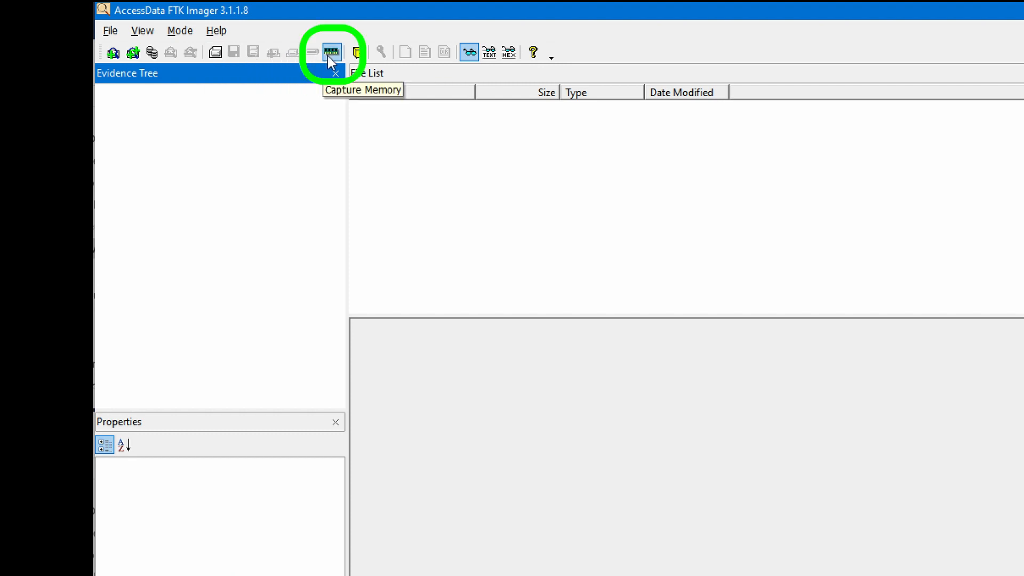
- Start a memory capture saving to Desktop\Imager-Demo, and select the default memdump file name for replacing
left_click(110, 30)
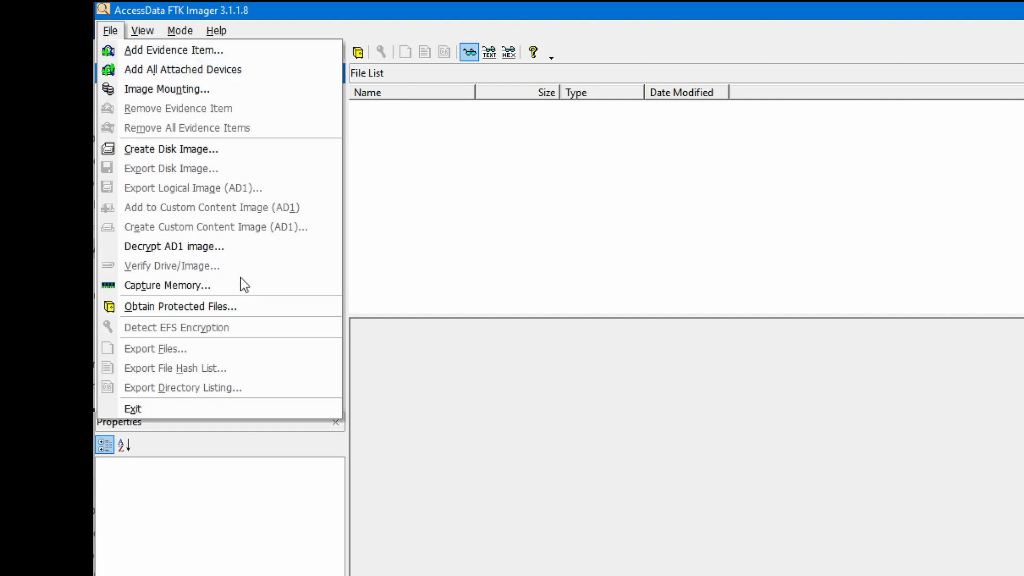
left_click(262, 293)
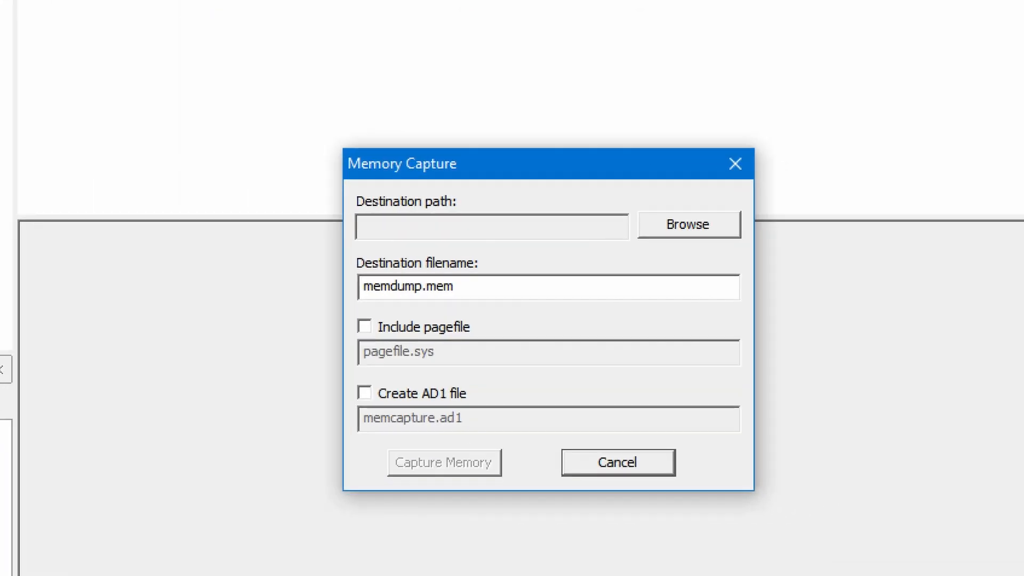
left_click(662, 223)
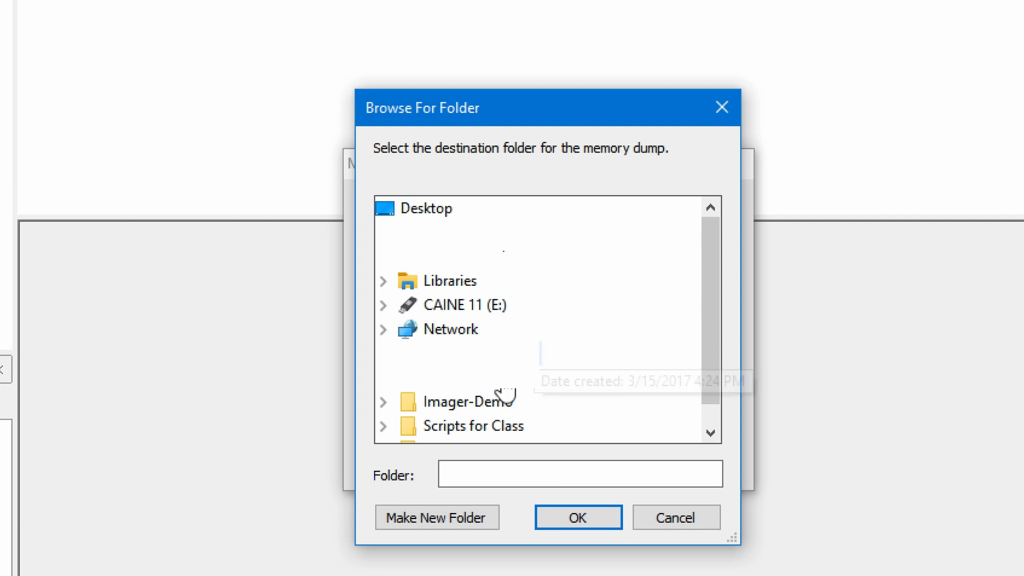
left_click(493, 405)
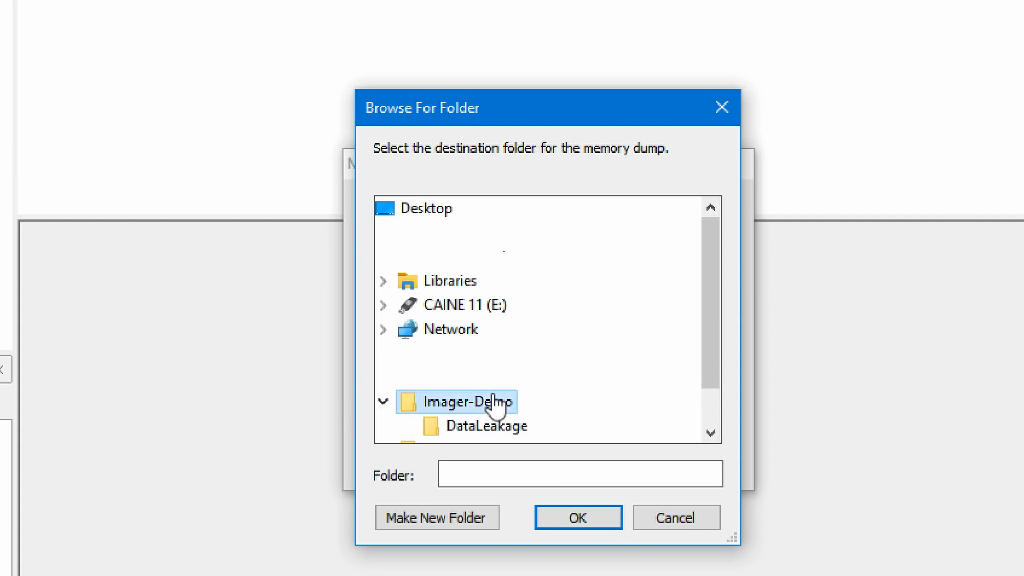
left_click(574, 512)
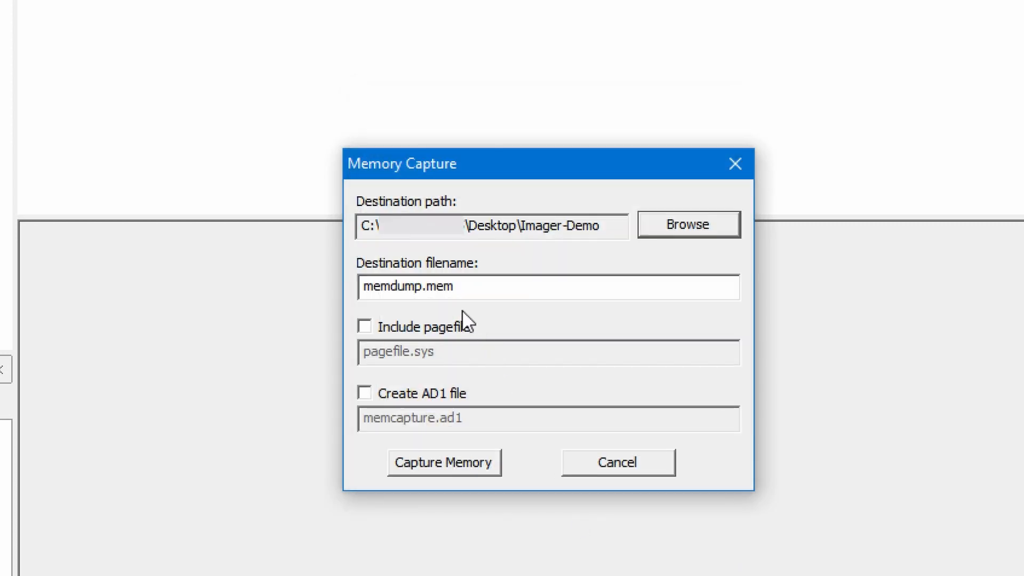
left_click(406, 286)
left_click_drag(416, 286, 350, 282)
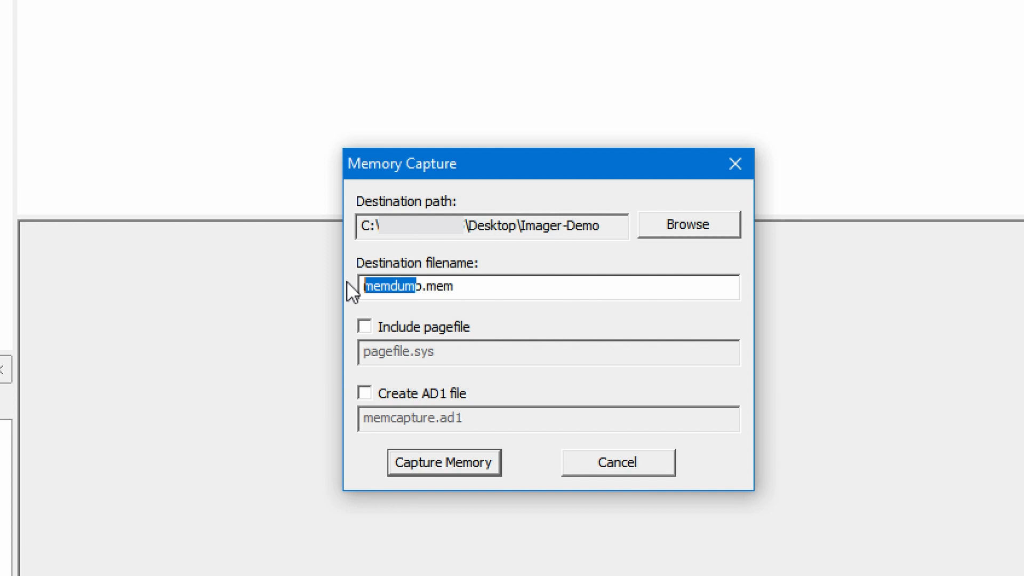
- Name the memory dump BM75309.mem, and enable Include pagefile and Create AD1 file
type("BM75")
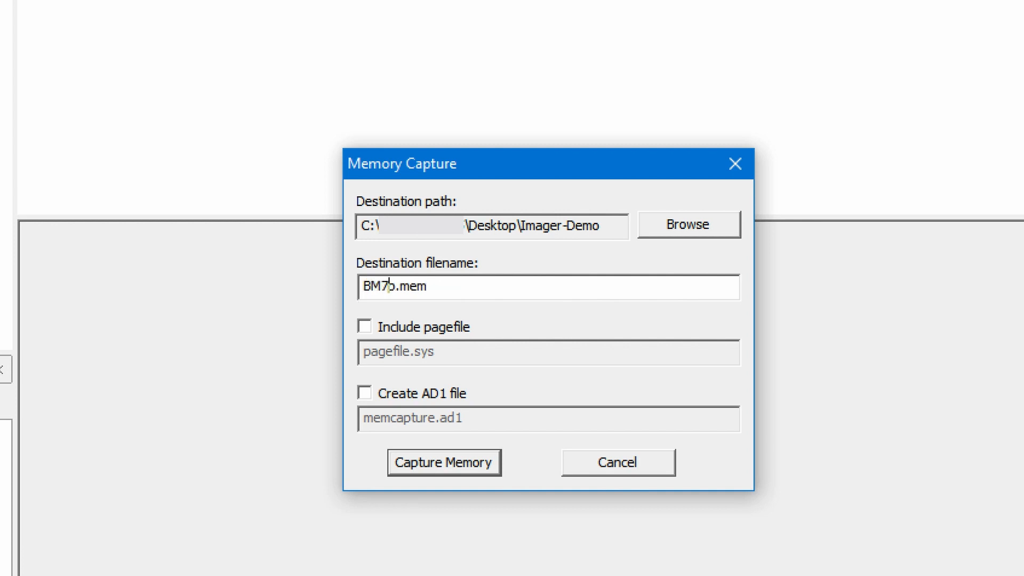
type("309")
key("Delete")
left_click(364, 326)
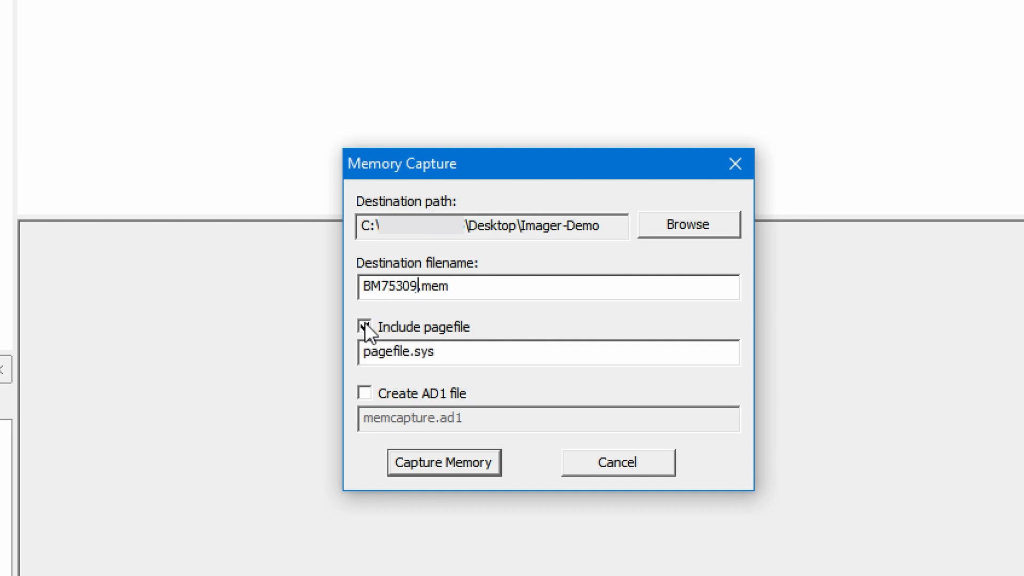
left_click(364, 393)
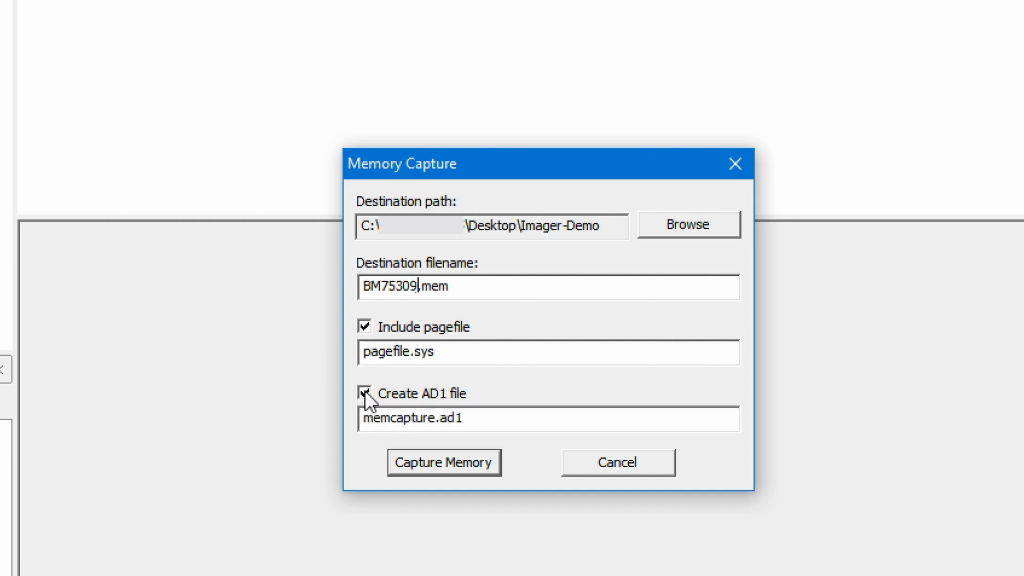
- Rename the AD1 file to BM75309-memcapture.ad1
left_click(437, 416)
left_click_drag(437, 416, 351, 416)
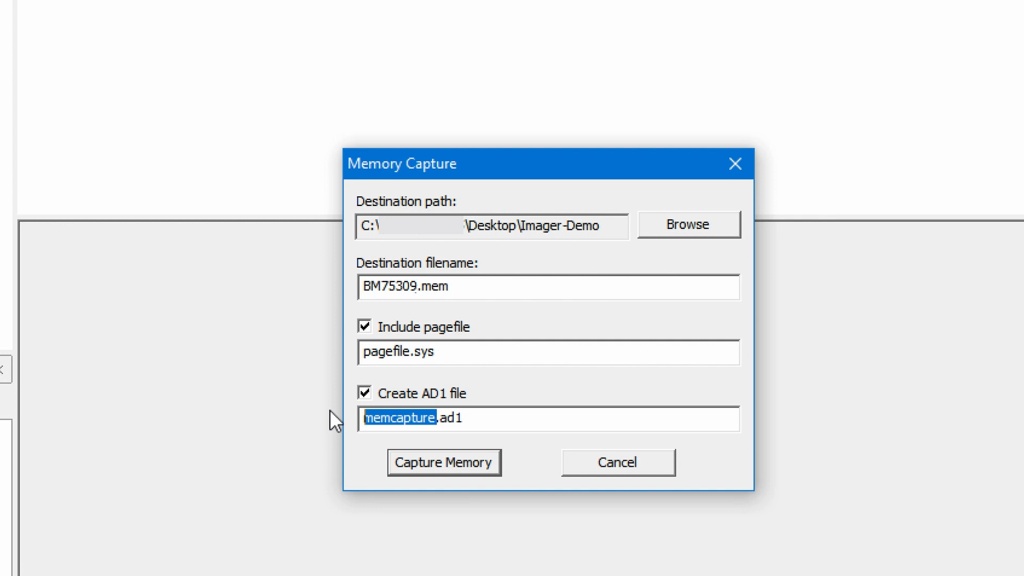
type("BM")
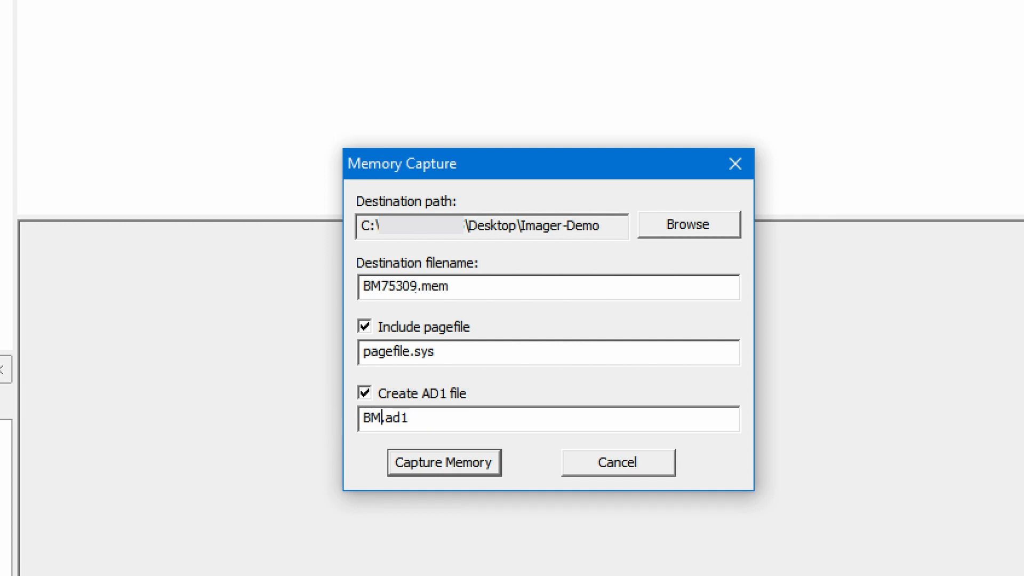
type("75309-")
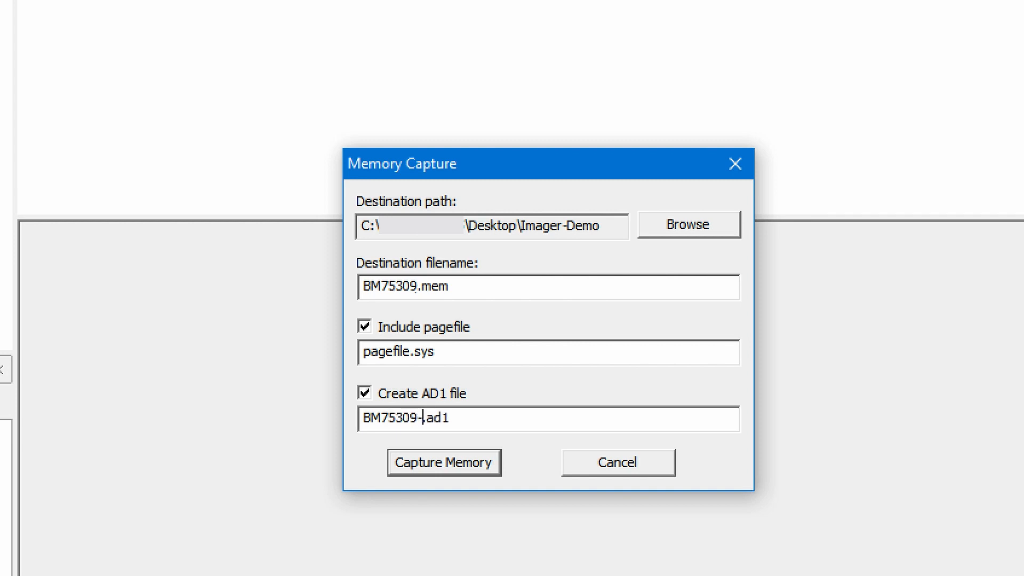
type("memcapture")
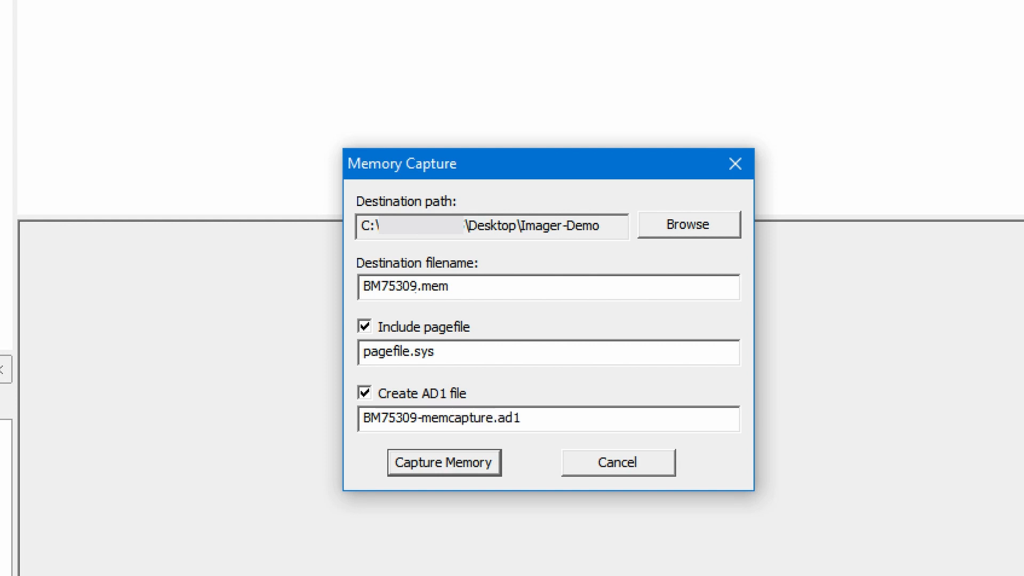
- Capture the RAM to BM75309.mem, pagefile and AD1, then close the finished progress window
left_click(492, 464)
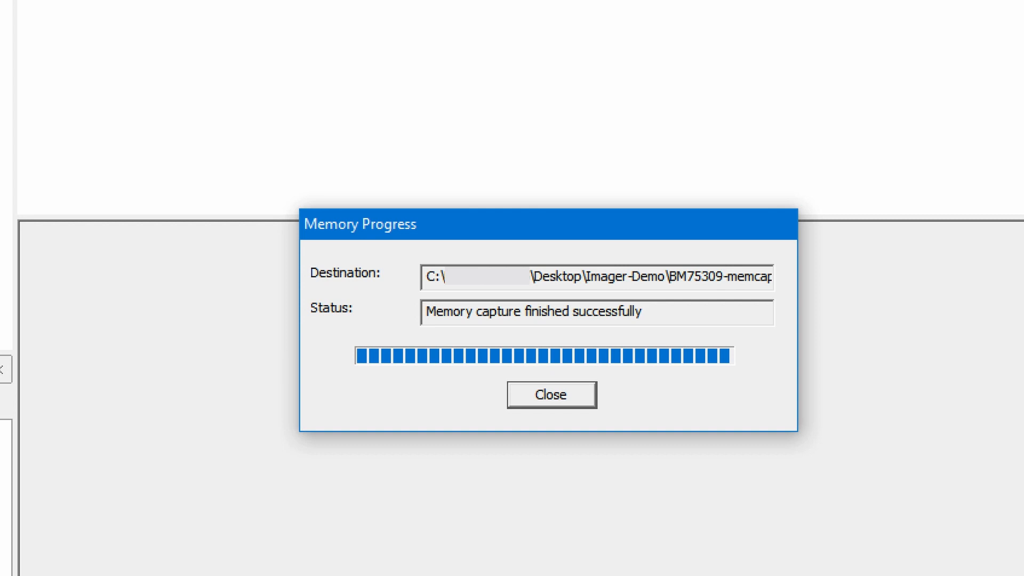
left_click(543, 393)
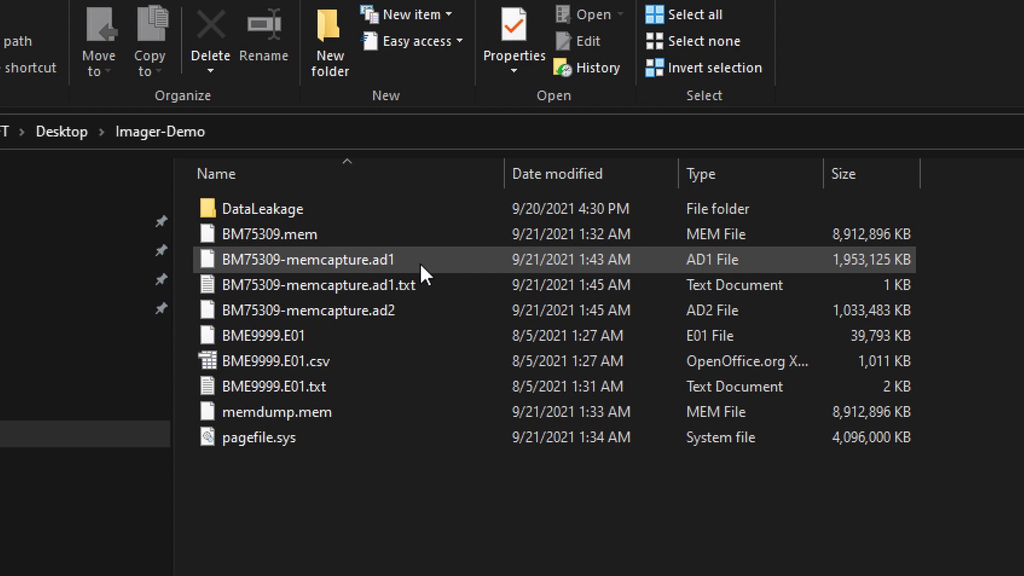
mouse_move(420, 264)
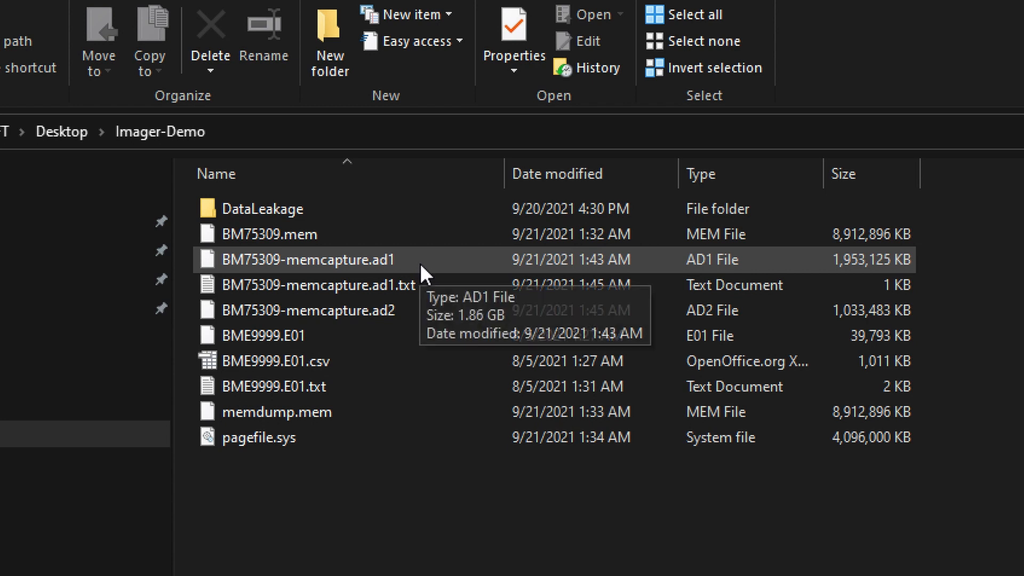
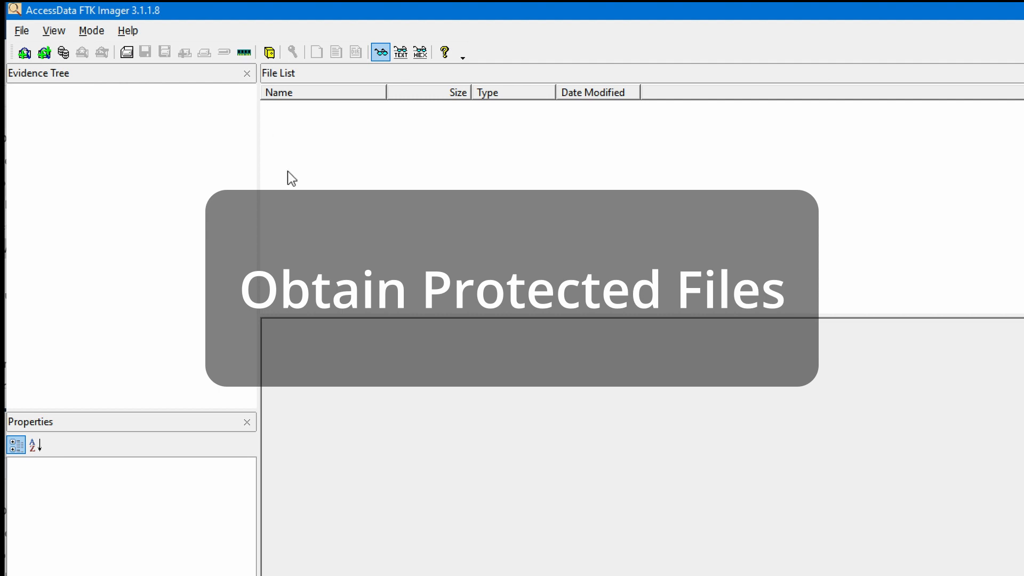
- Select the file list pane and open FTK Imager's File menu
left_click(283, 77)
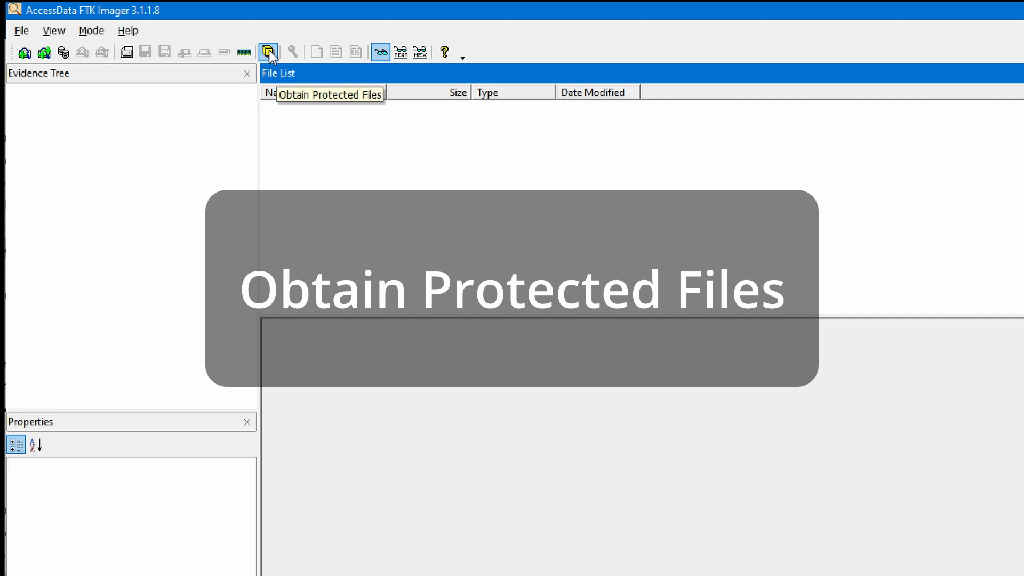
left_click(21, 31)
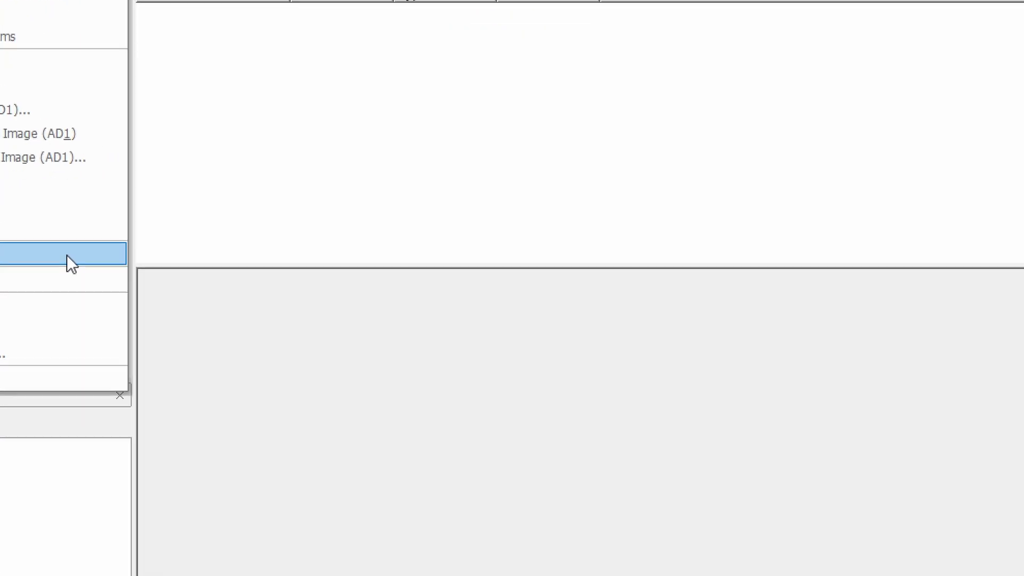
- Obtain Protected Files into Imager-Demo\SystemFiles, selecting password recovery and all registry files
left_click(203, 307)
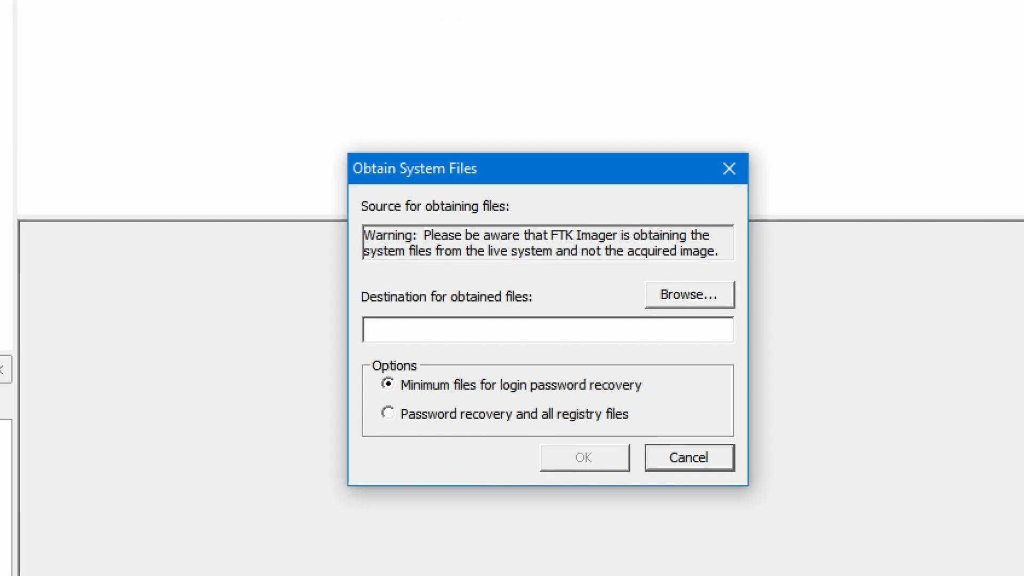
left_click(702, 293)
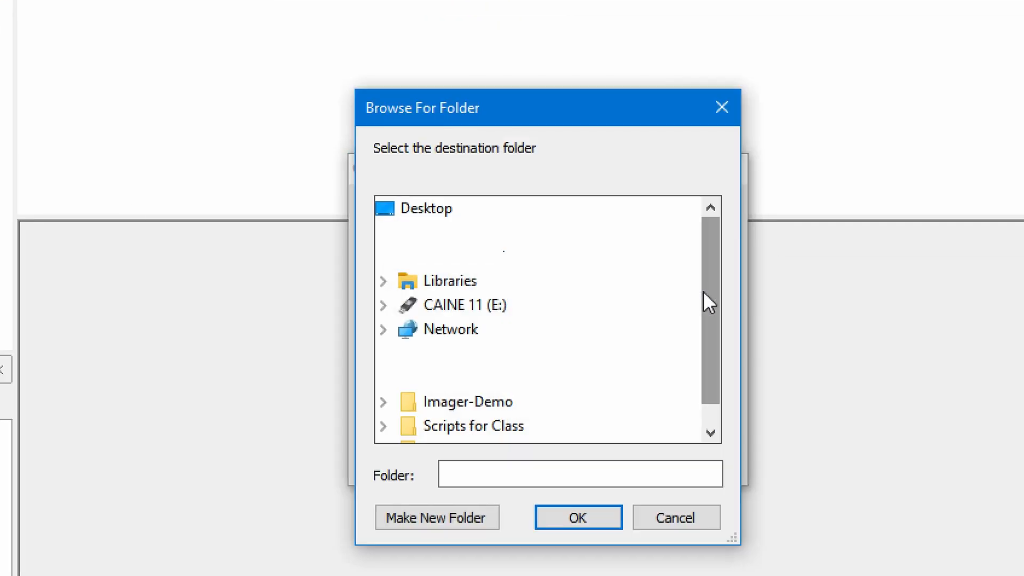
double_click(476, 403)
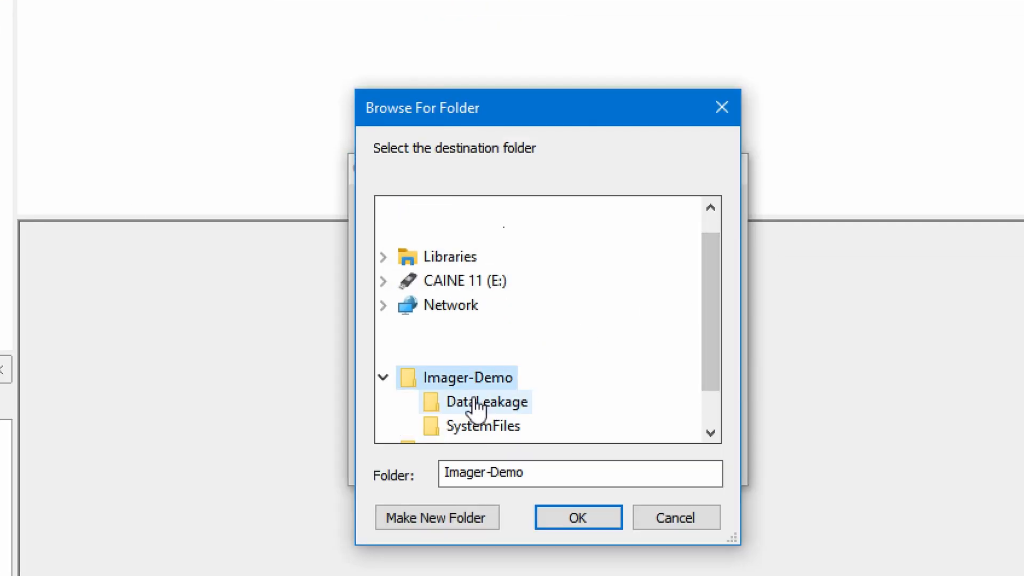
left_click(486, 426)
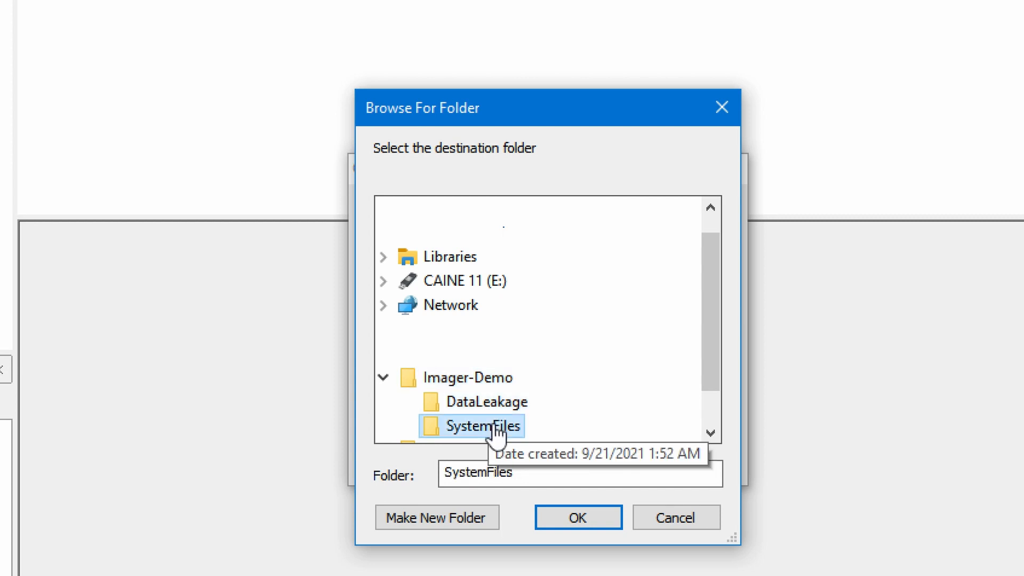
left_click(583, 513)
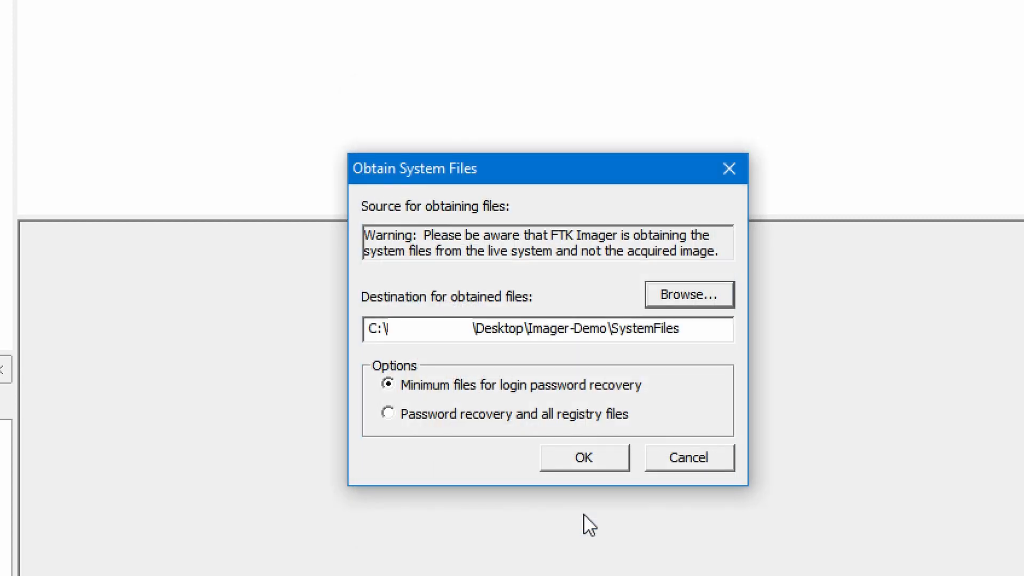
left_click(501, 416)
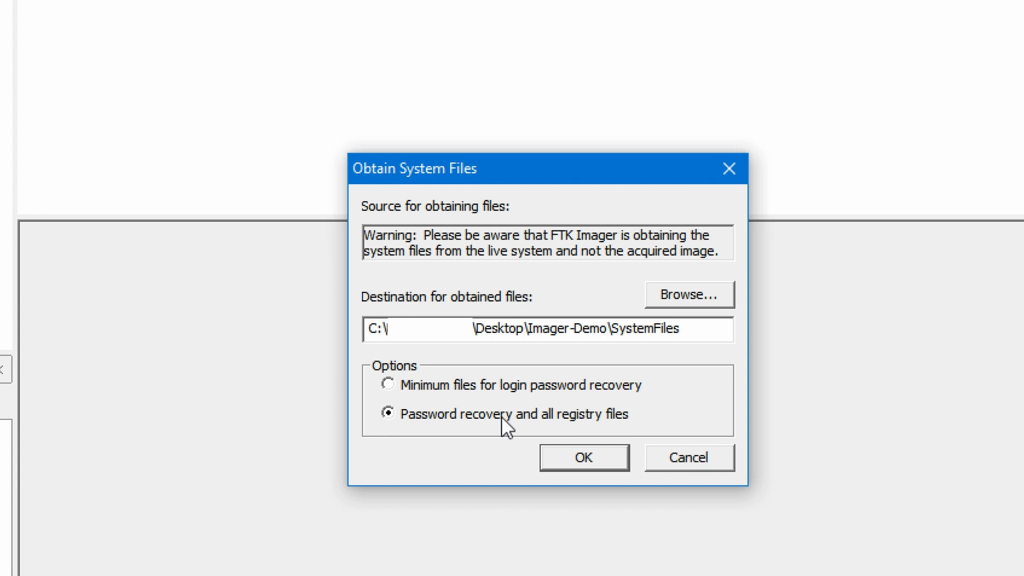
- Copy the files, then view SystemFiles' Users folder and SAM, SECURITY, software, system hives in Explorer
left_click(606, 458)
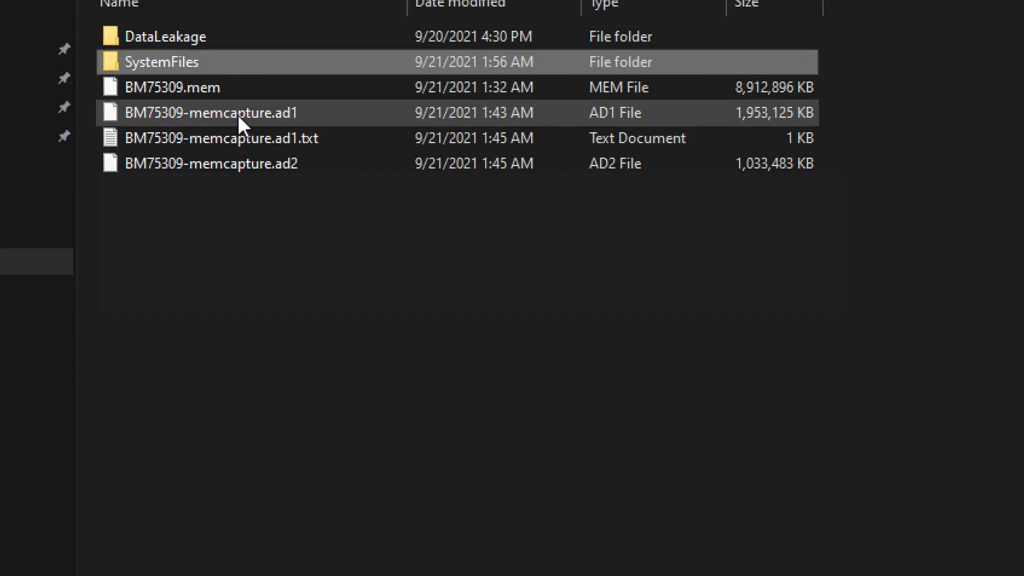
double_click(196, 63)
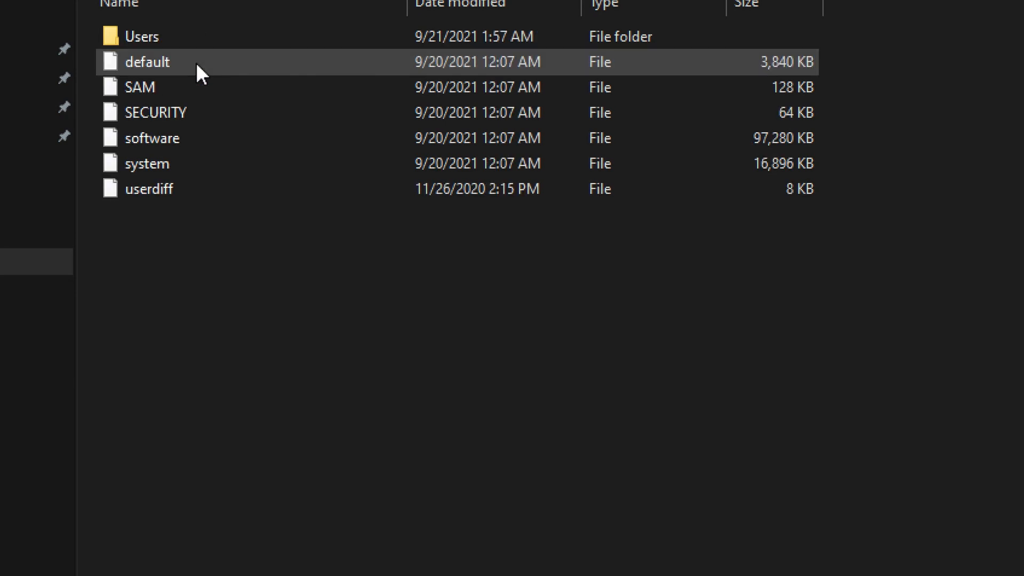
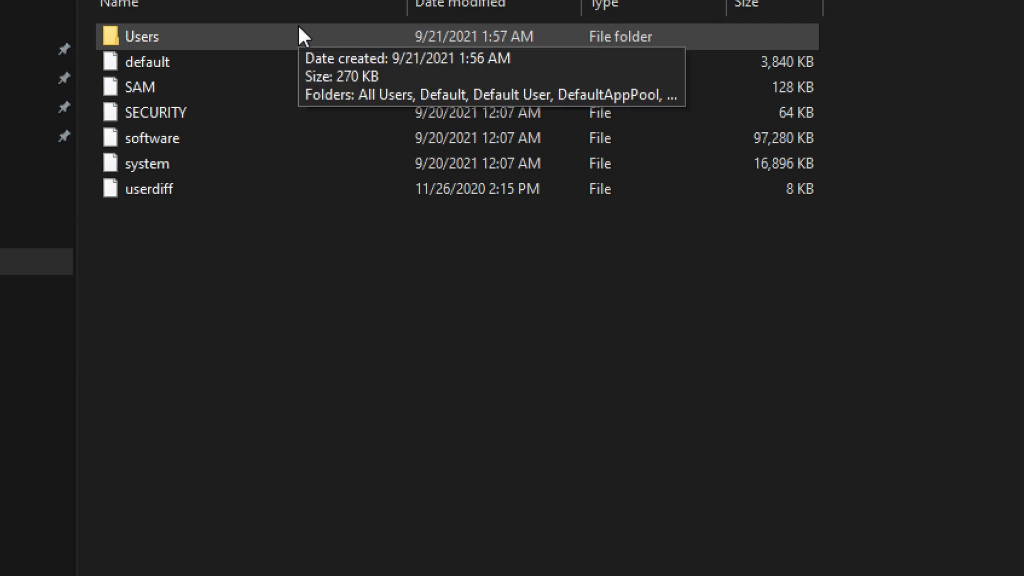
- Browse Users > Crypto > RSA into the second S-1-5-21 key folder in Explorer
double_click(299, 28)
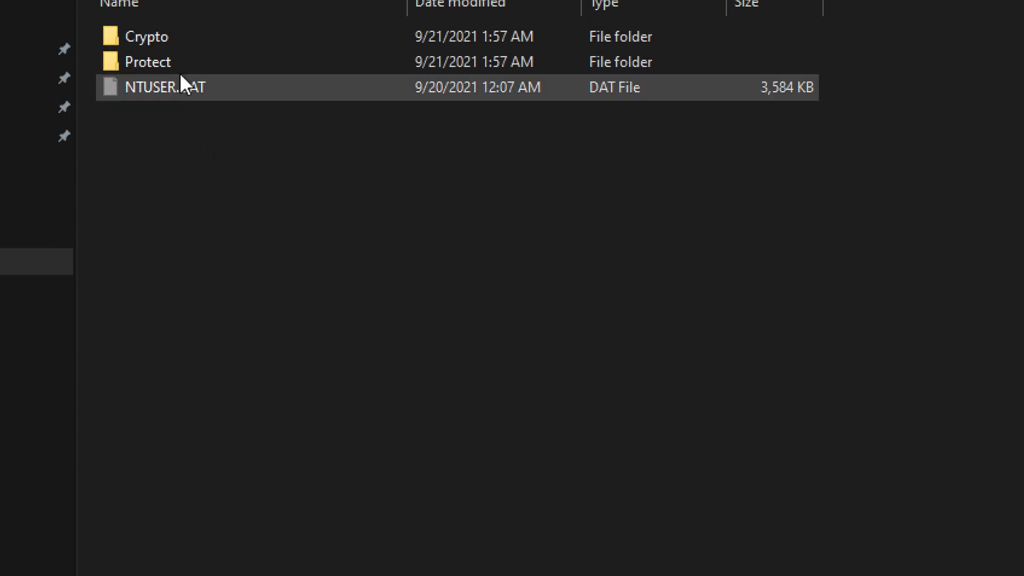
double_click(158, 36)
double_click(161, 36)
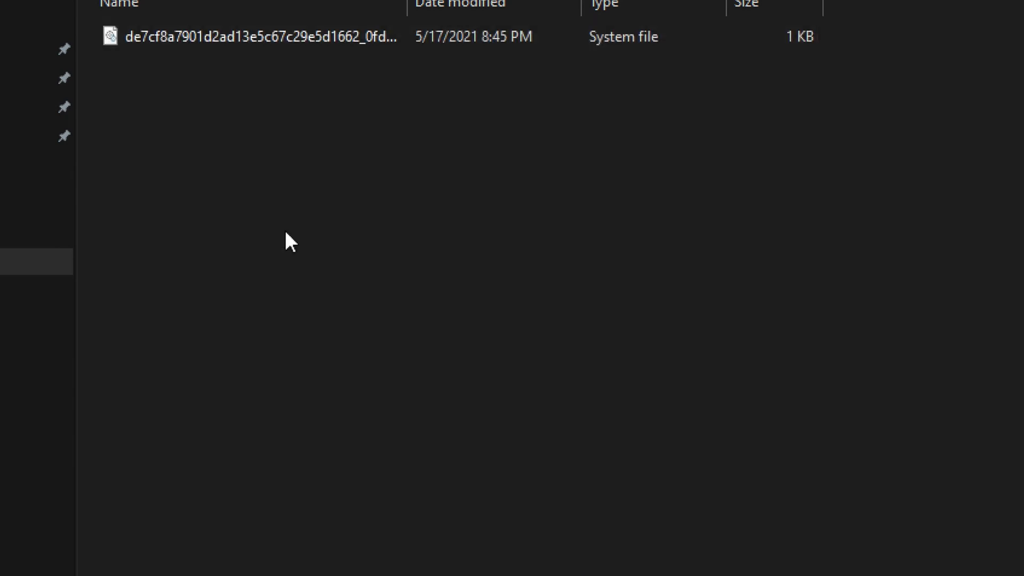
key("alt+Left")
double_click(163, 63)
double_click(163, 66)
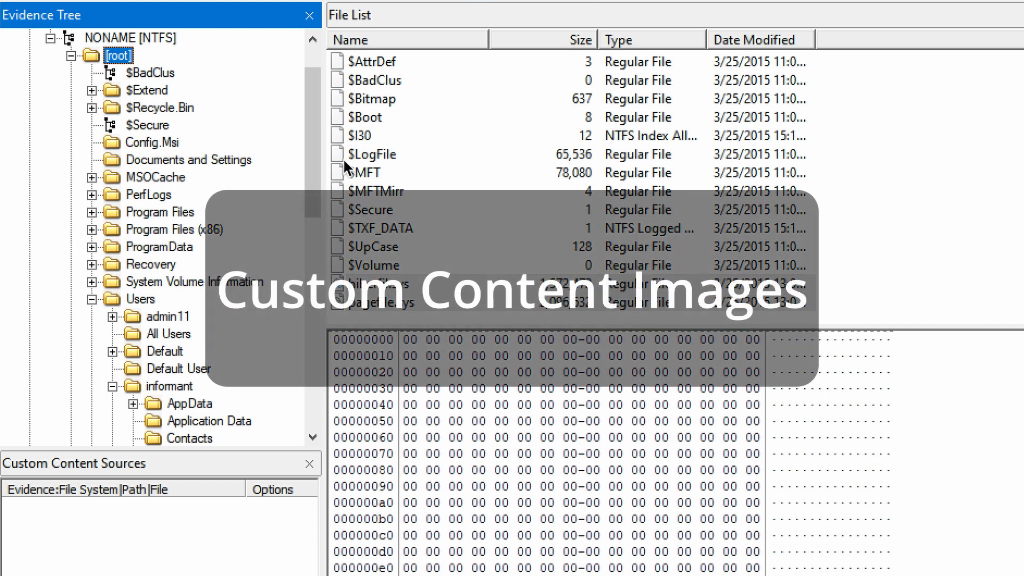
- Select hiberfil.sys and pagefile.sys together and add both to the Custom Content Image (AD1)
scroll(412, 138, "up", 5)
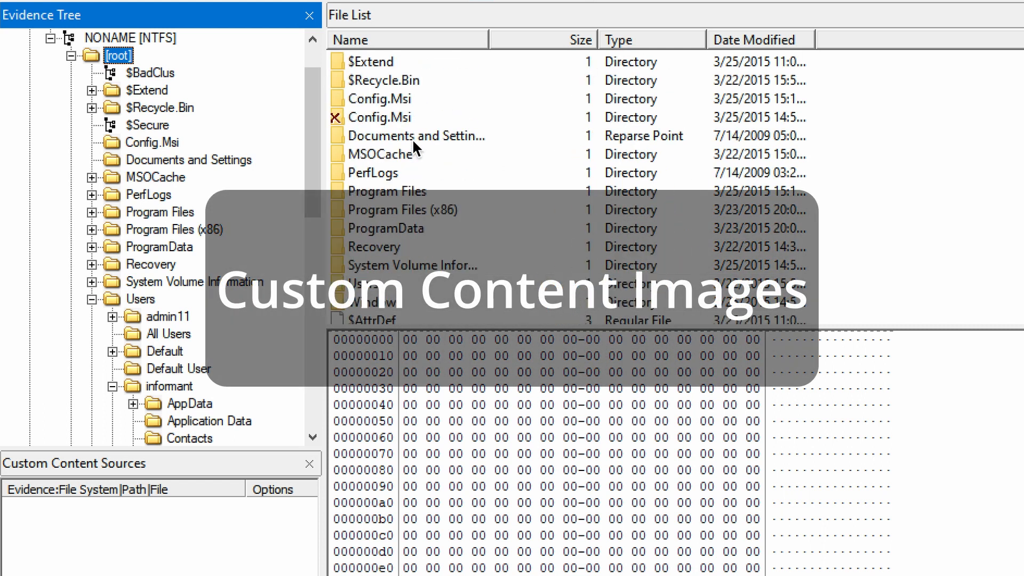
scroll(411, 139, "down", 5)
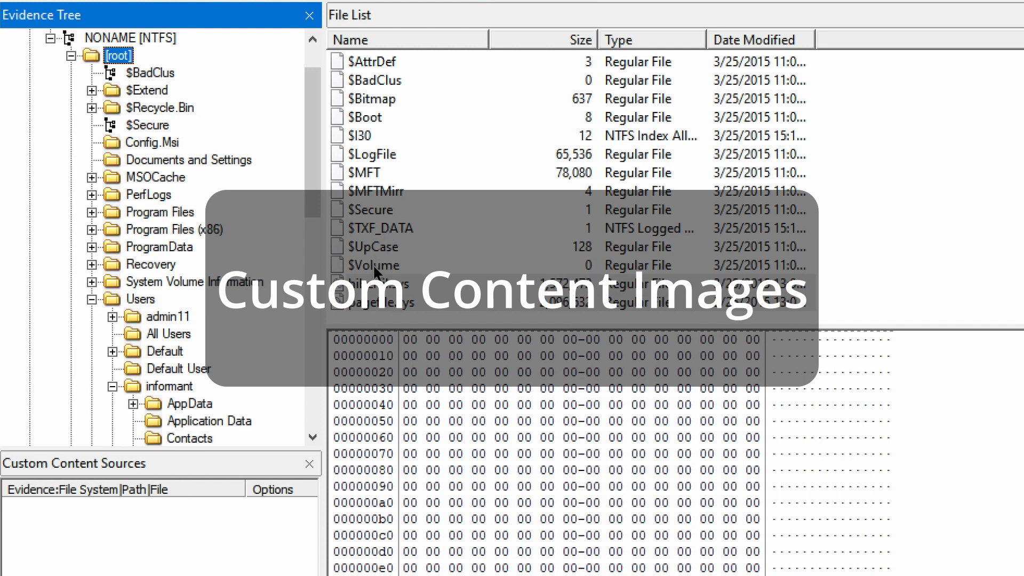
left_click(376, 288)
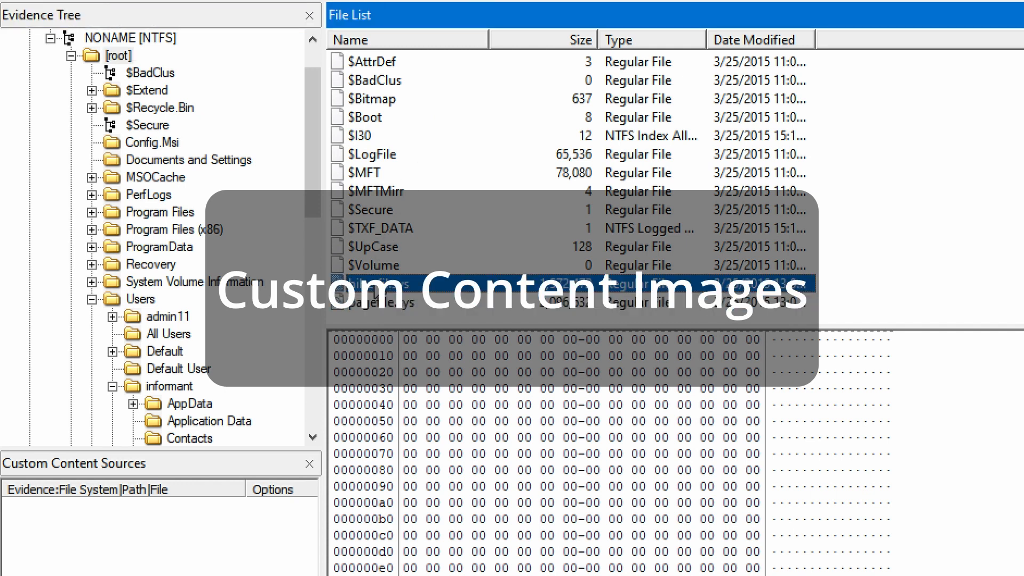
left_click(376, 301)
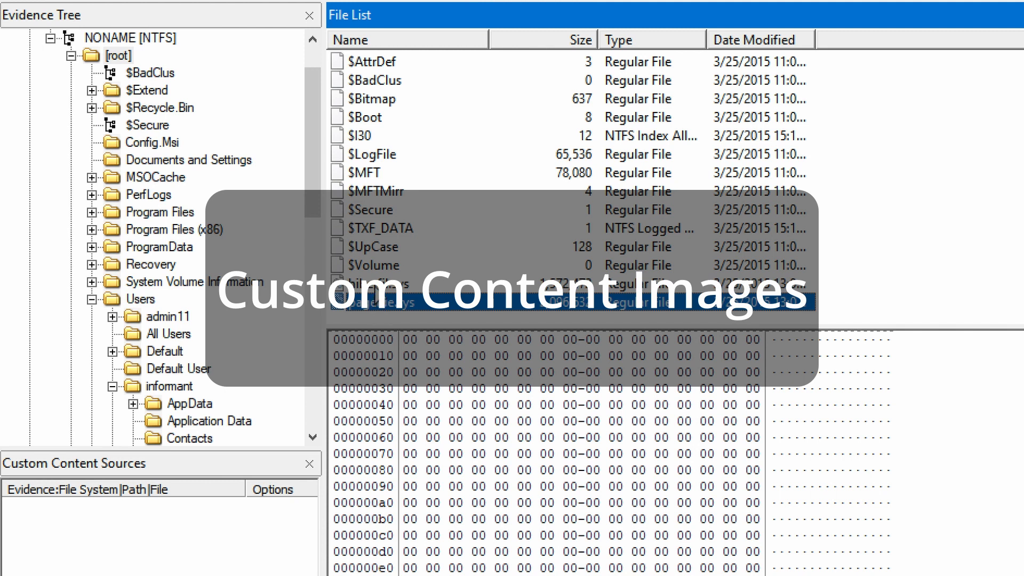
left_click(375, 286)
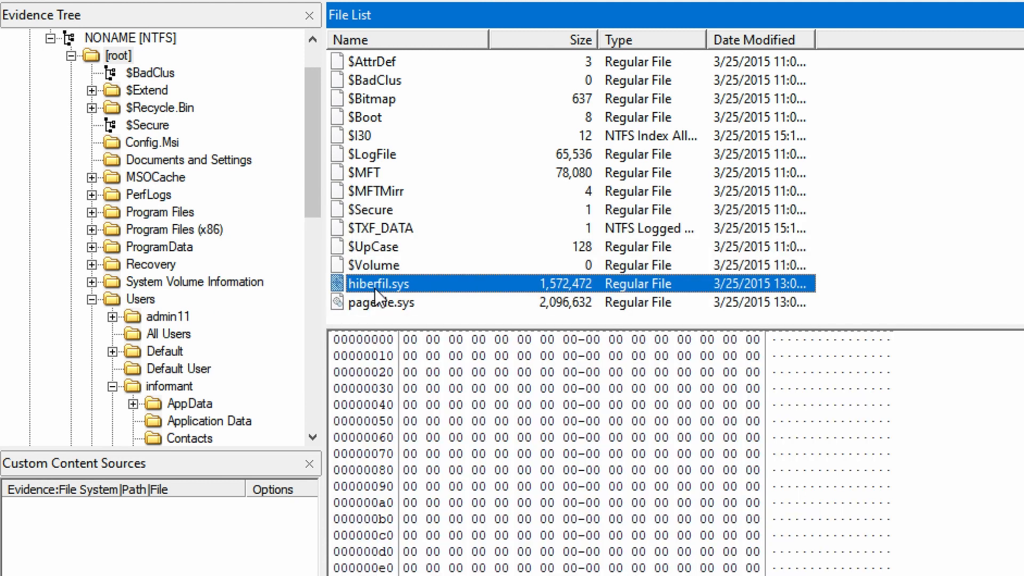
right_click(388, 305)
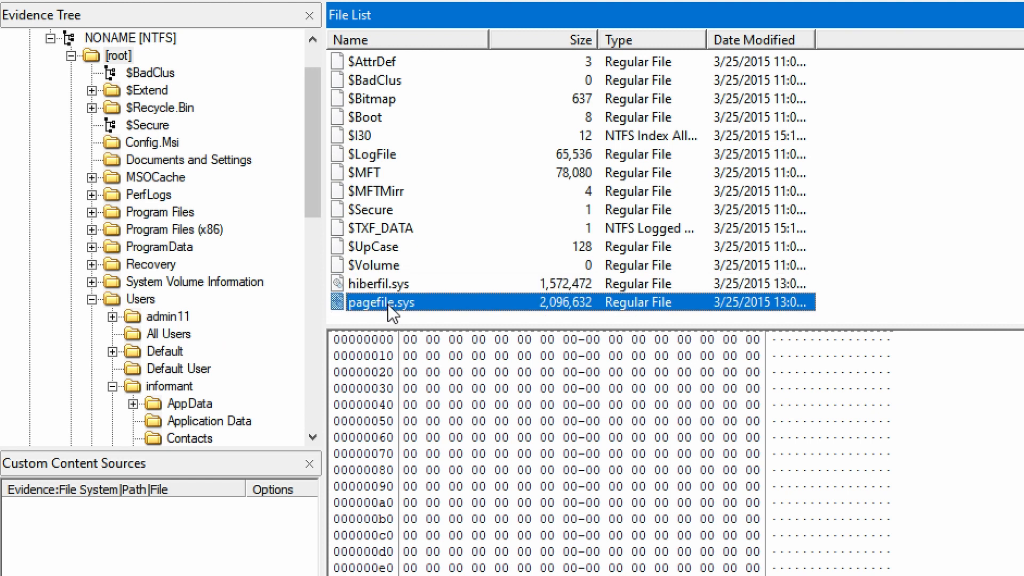
left_click(382, 284)
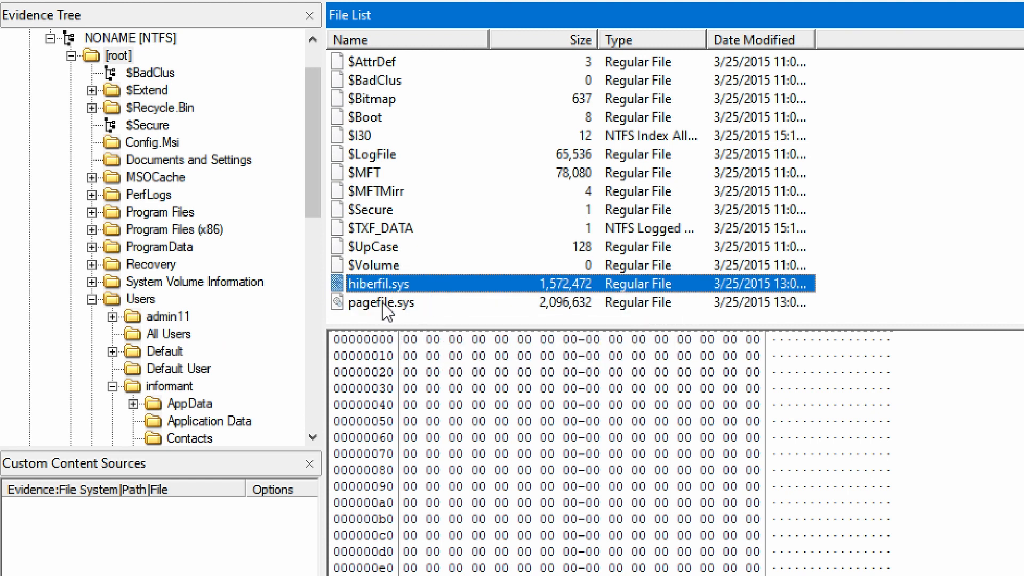
left_click(383, 303, "shift")
right_click(382, 302)
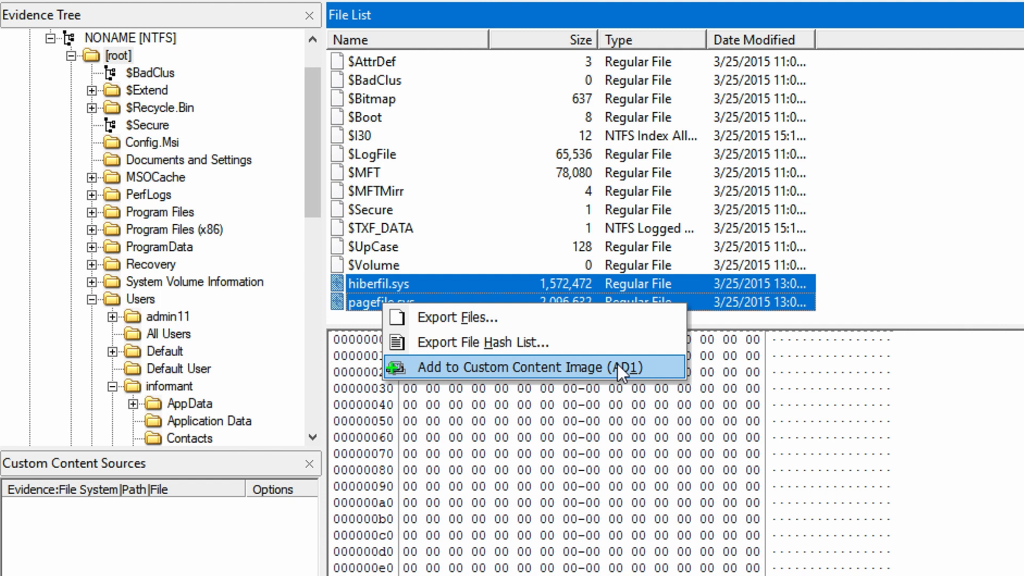
left_click(616, 363)
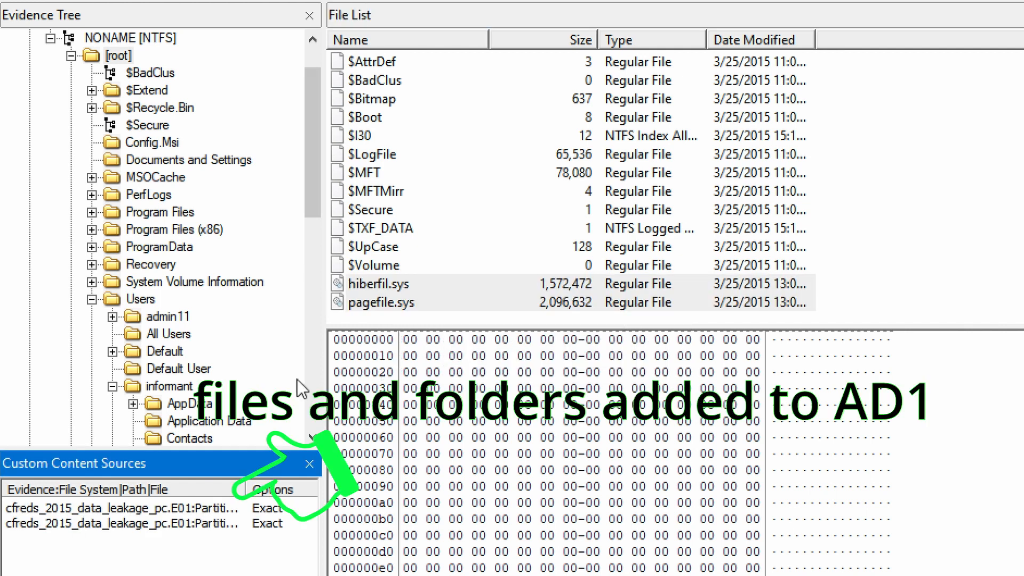
- Add the informant's Downloads folder from the Evidence Tree to the custom content image
scroll(302, 389, "down", 1)
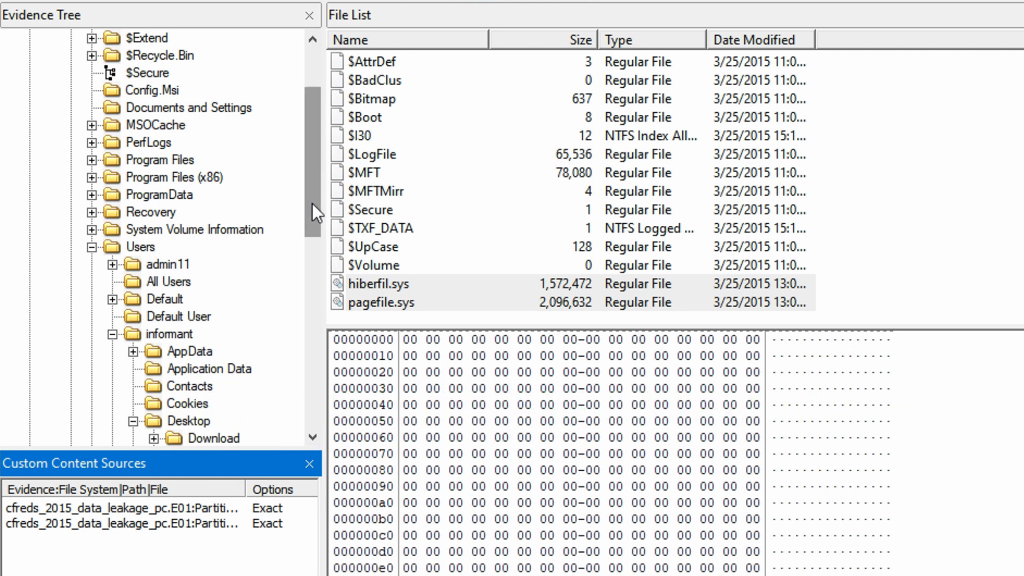
left_click_drag(312, 204, 315, 298)
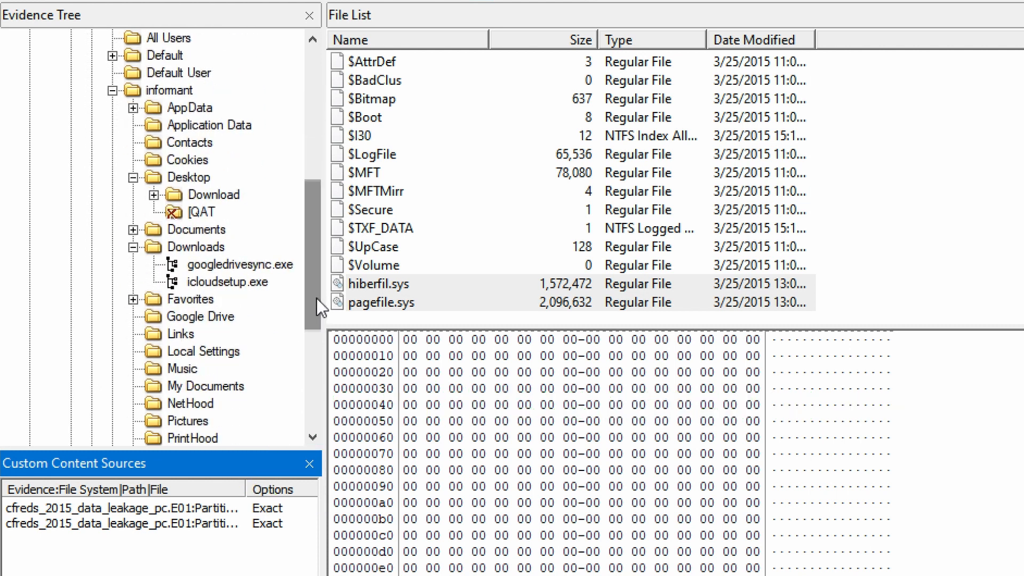
left_click(216, 247)
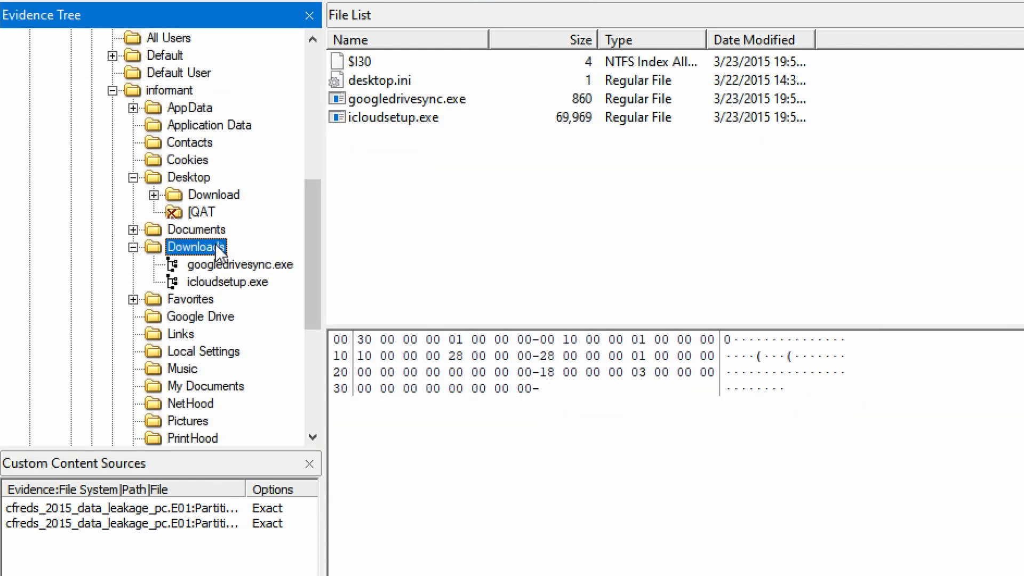
right_click(216, 246)
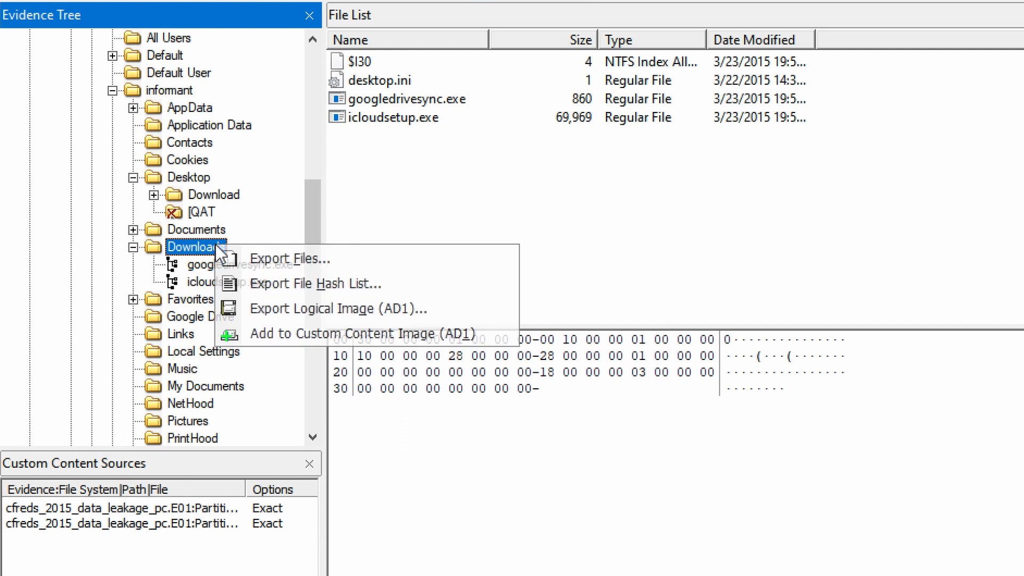
left_click(443, 326)
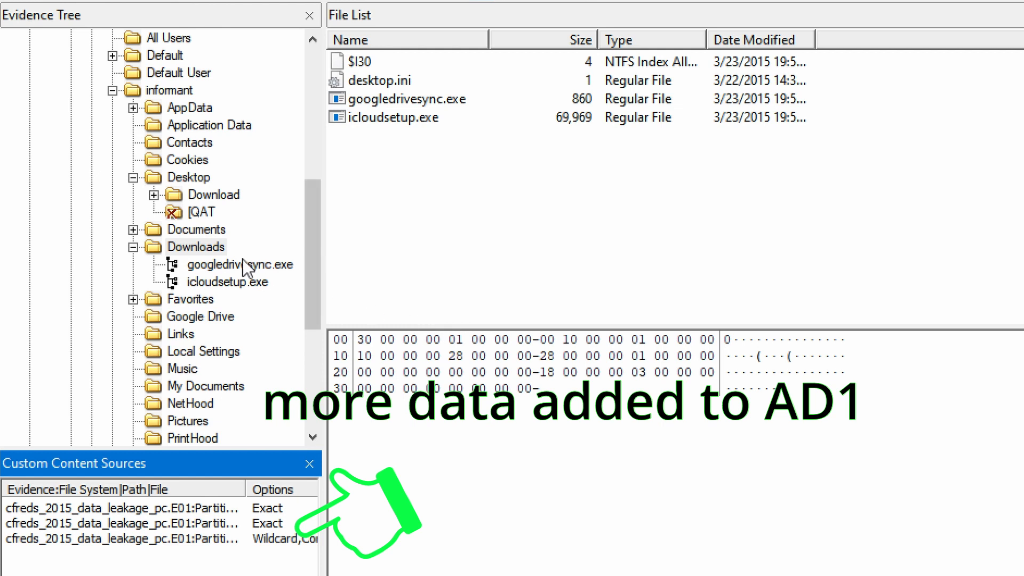
- Add the informant's Desktop folder to the custom content image as well
left_click(203, 180)
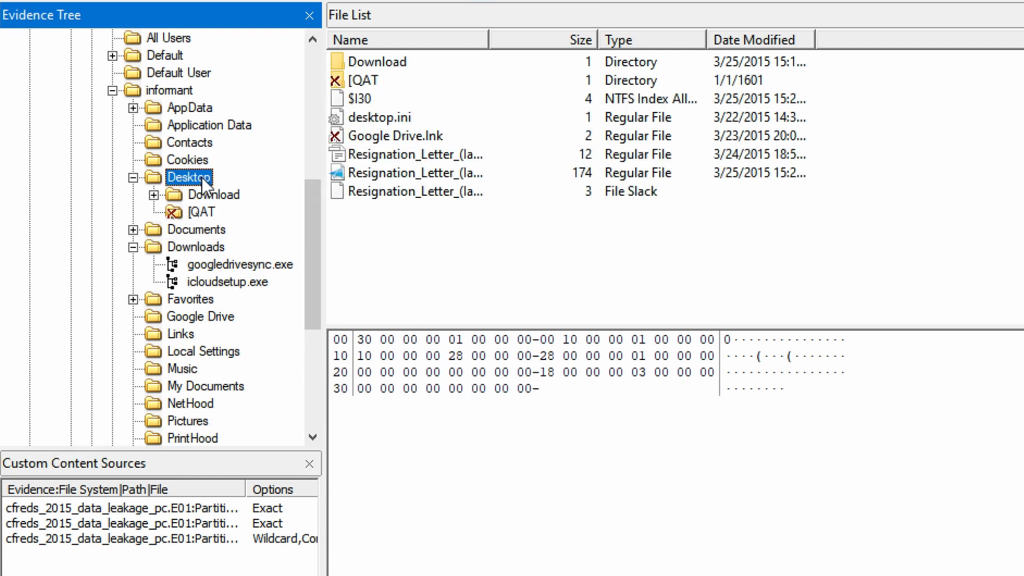
right_click(203, 179)
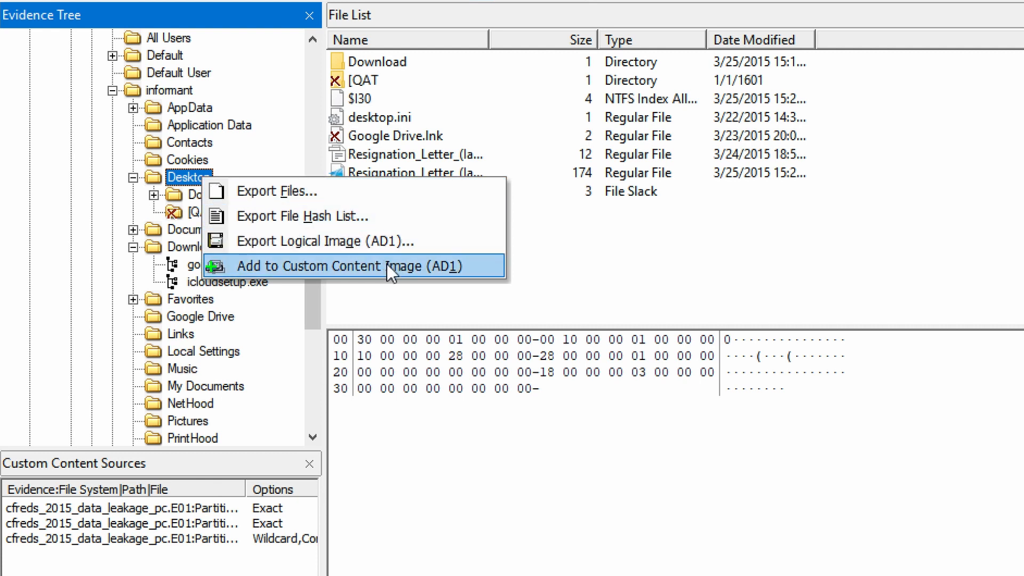
left_click(389, 265)
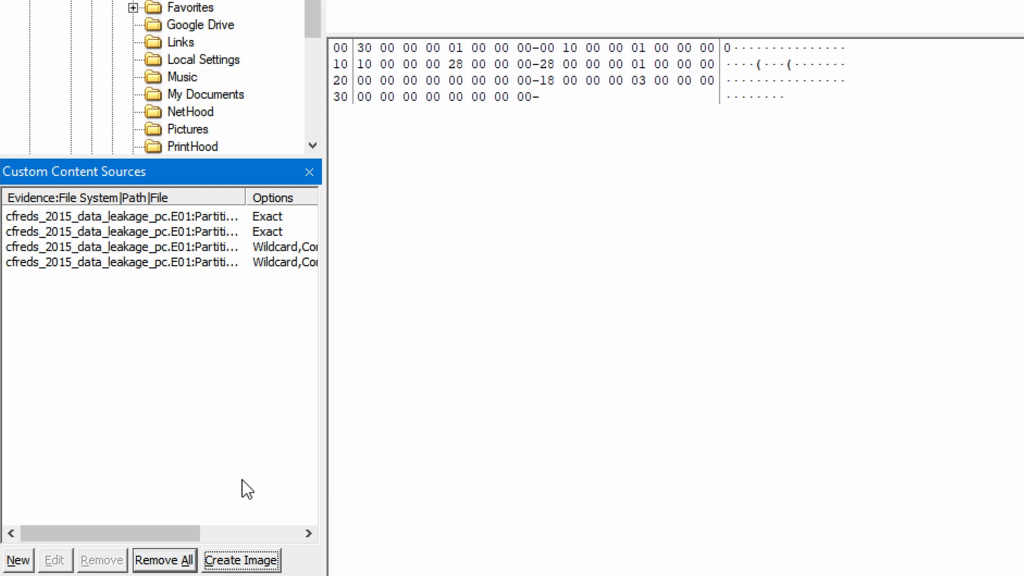
- Enter the case number, evidence number BM75309, description 'items of interest from E01 image', and examiner's name
left_click(243, 561)
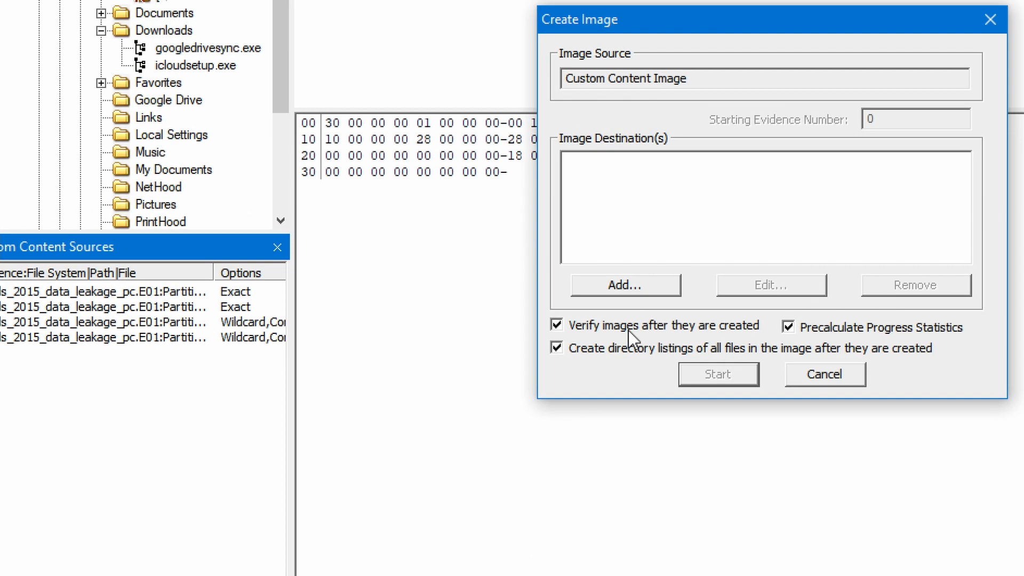
left_click(663, 208)
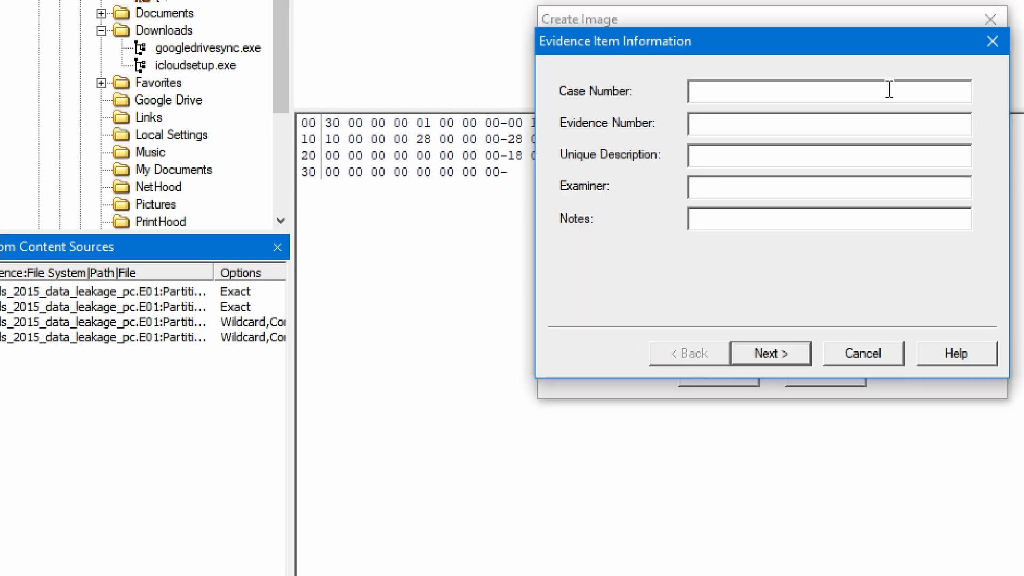
type("201103-0105")
key("Tab")
type("BM75309")
key("Tab")
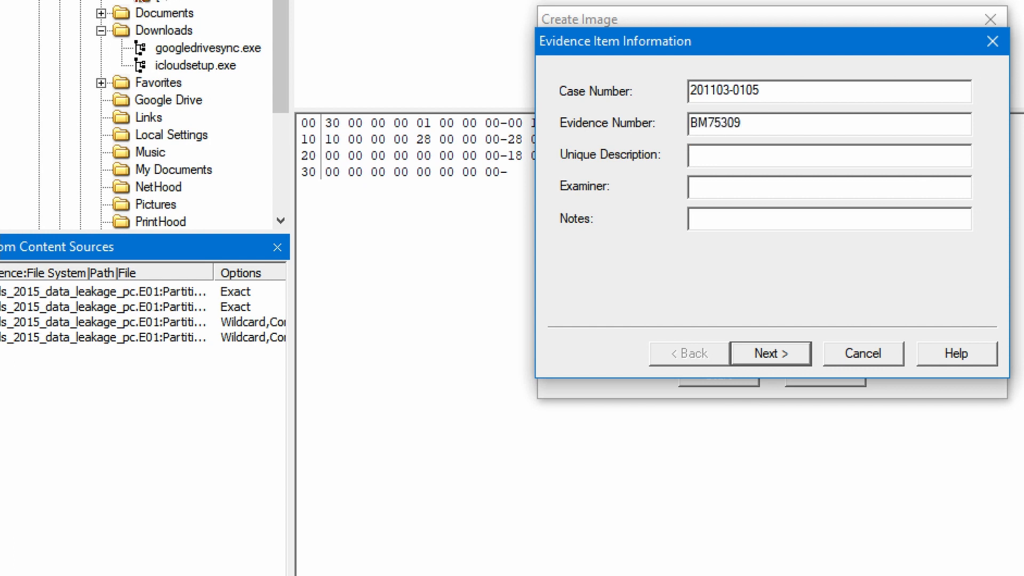
type("items of interest from E01 image")
key("Tab")
key("Tab")
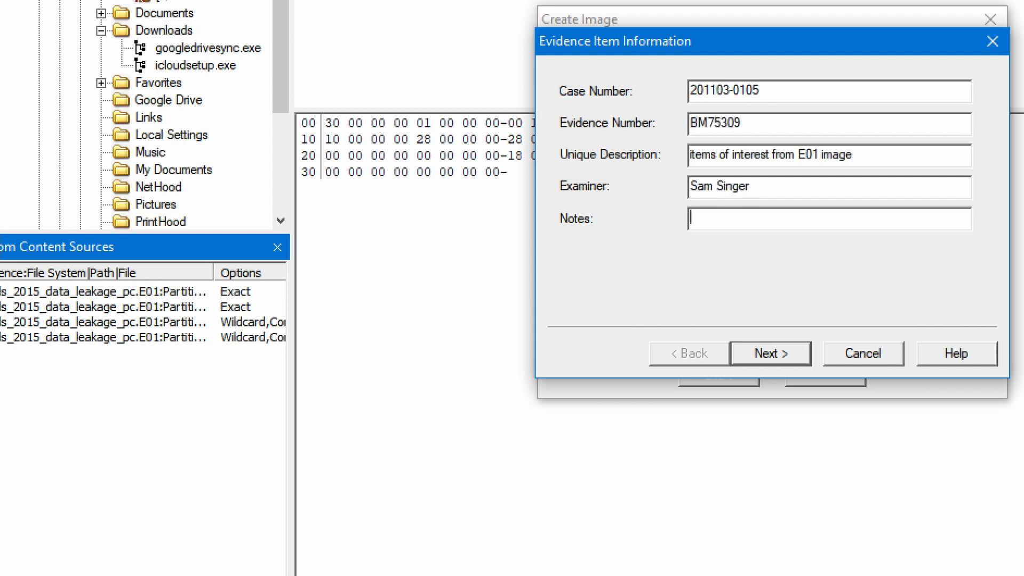
left_click(787, 359)
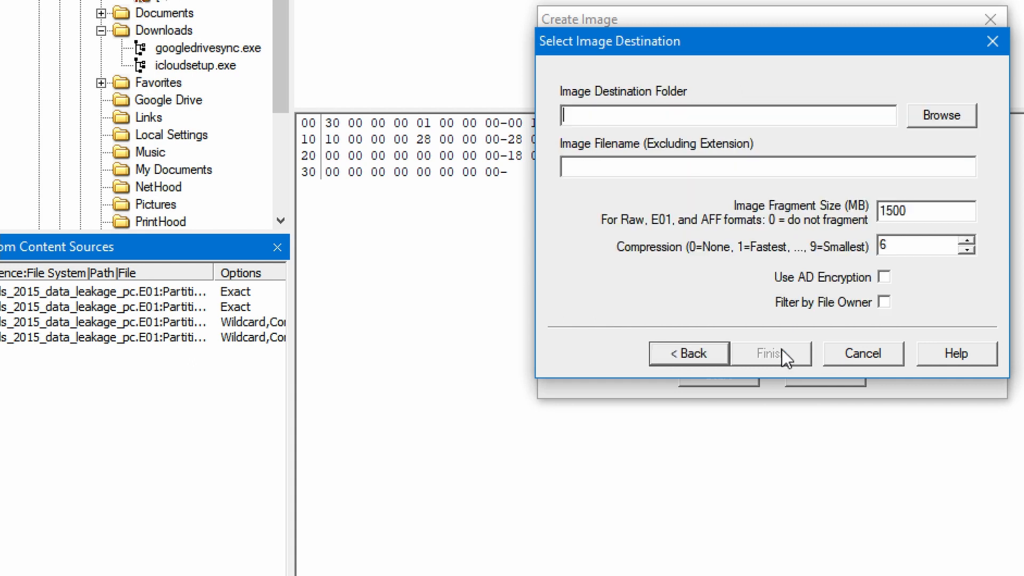
- Set the image destination to the Imager-Demo folder with filename BM75309
left_click(953, 127)
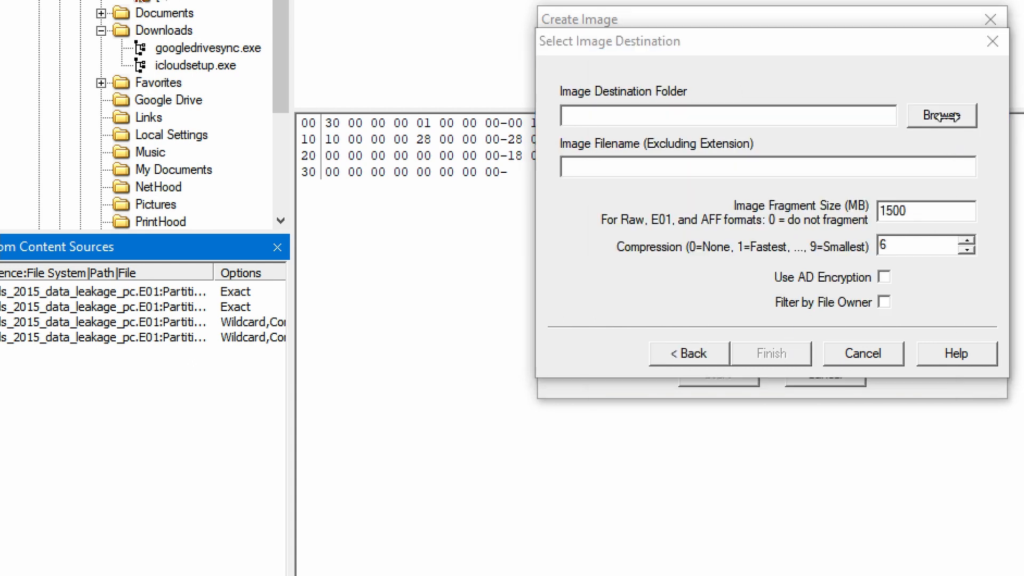
left_click(726, 296)
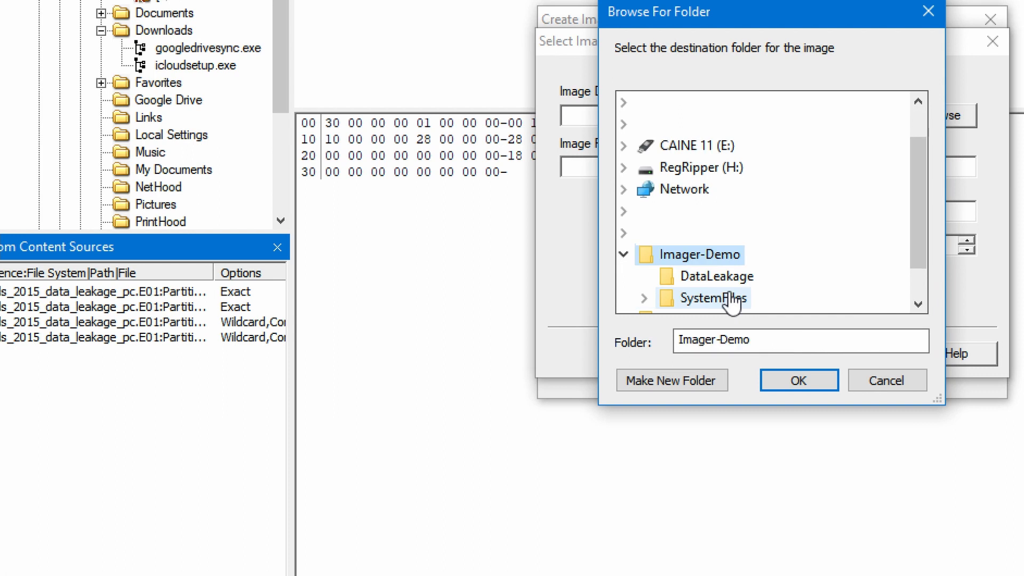
left_click(798, 381)
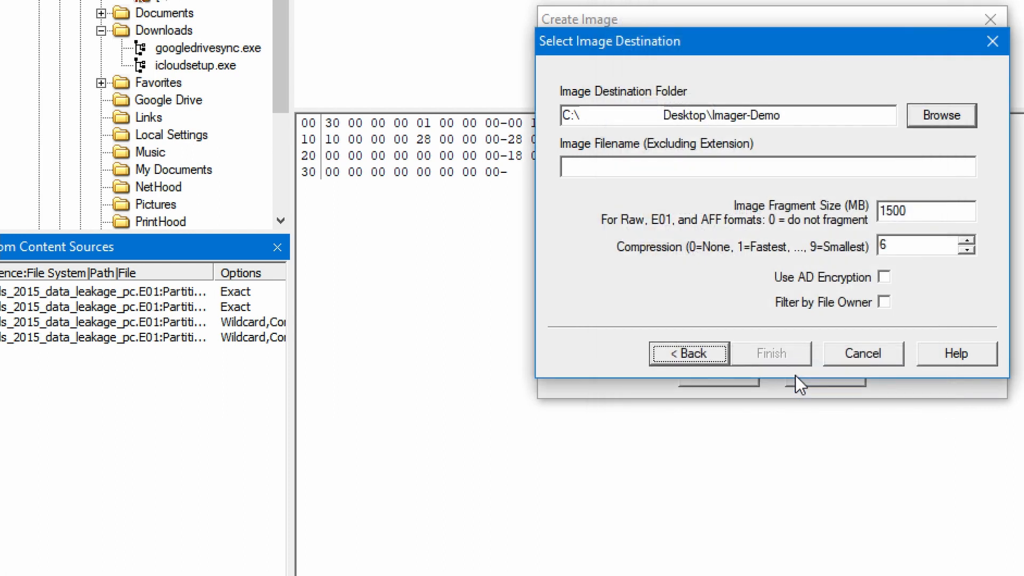
left_click(760, 167)
type("BM")
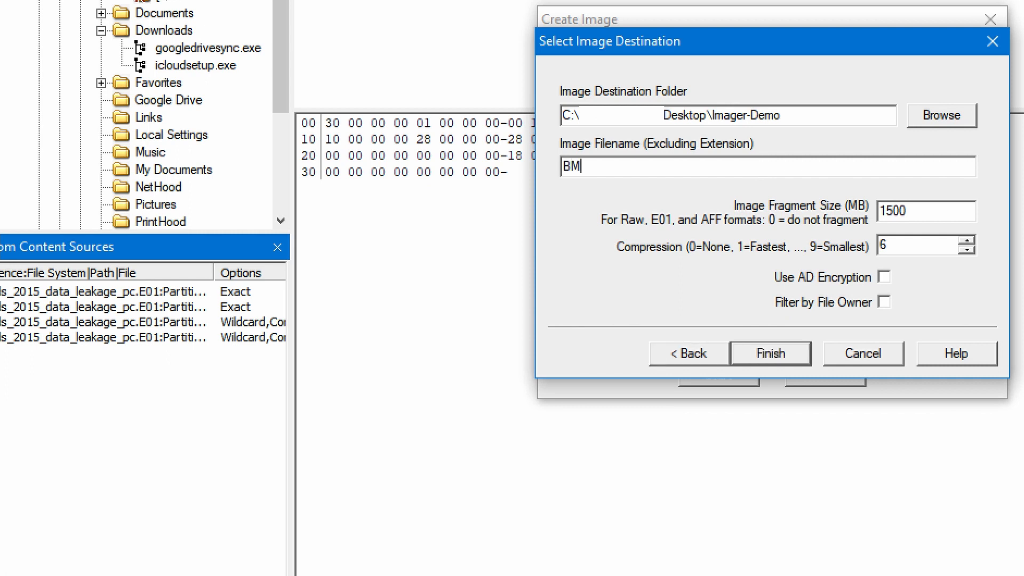
type("75309")
left_click(779, 352)
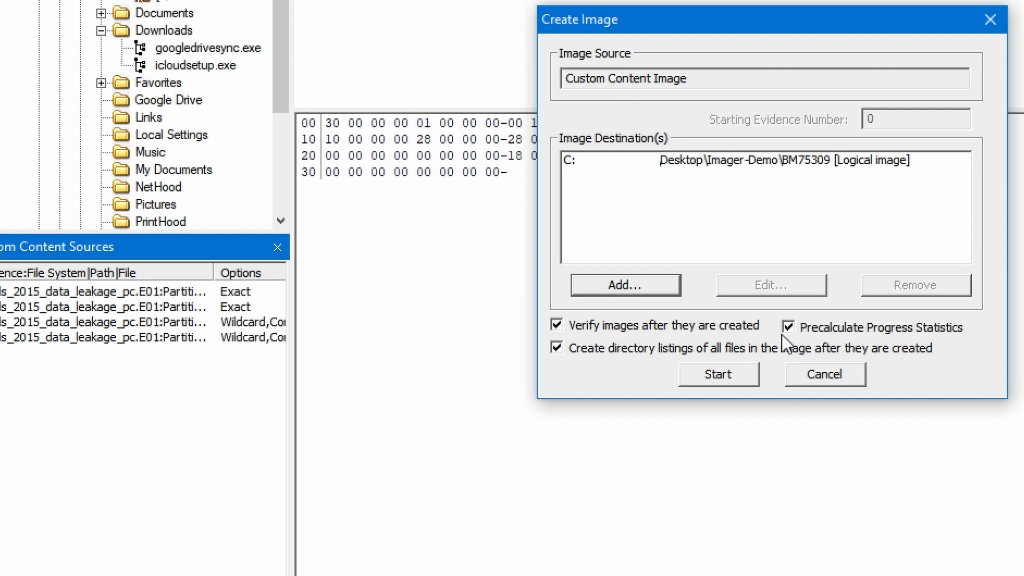
- Disable directory listings and create BM75309.ad1, whose MD5 and SHA1 hashes verify as Match
left_click(660, 353)
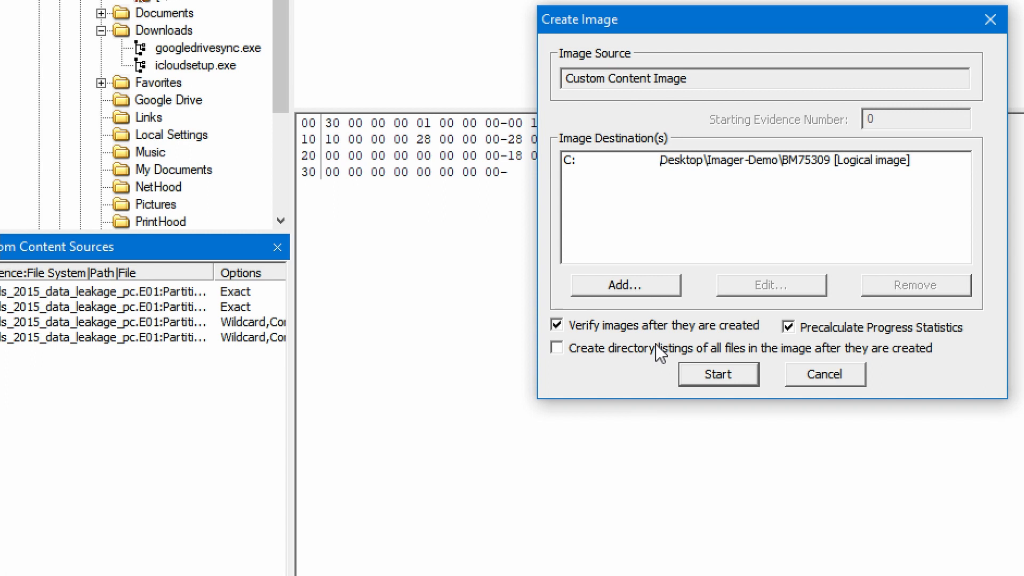
left_click(696, 371)
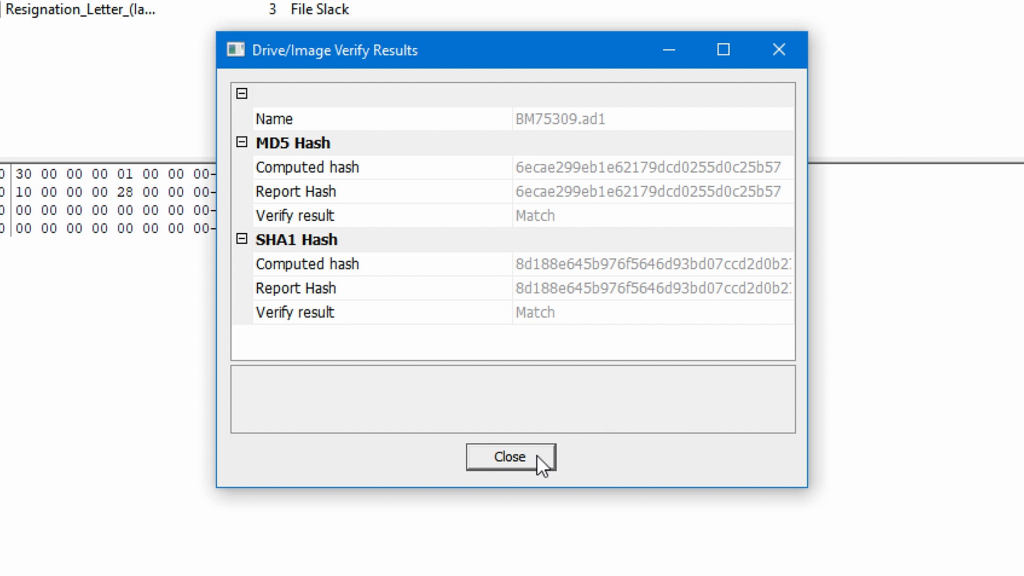
- Close the verify results, scroll through the BM75309 image summary checksums, then close the summary and Creating Image windows
left_click(537, 457)
left_click(397, 407)
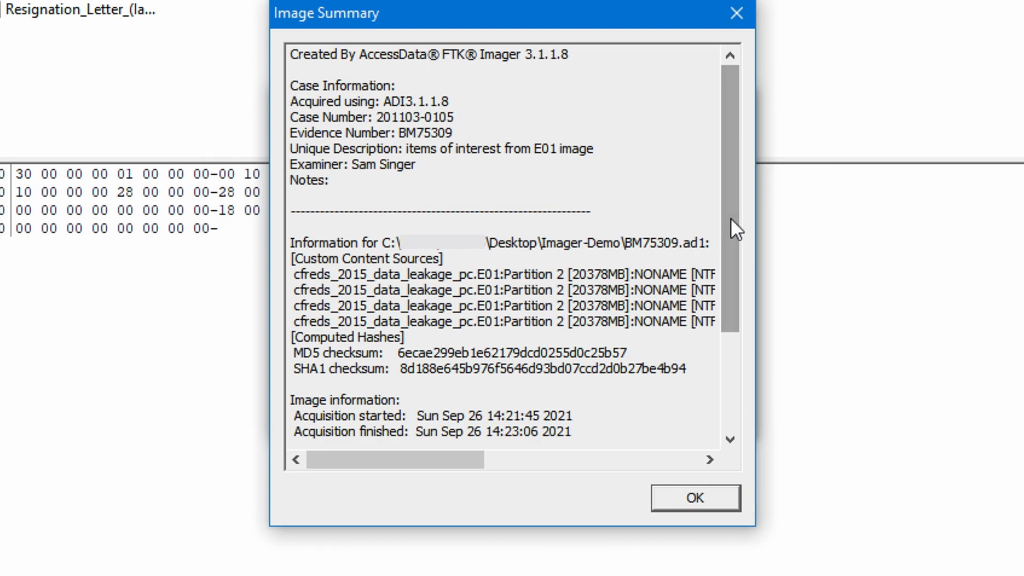
left_click_drag(734, 212, 746, 346)
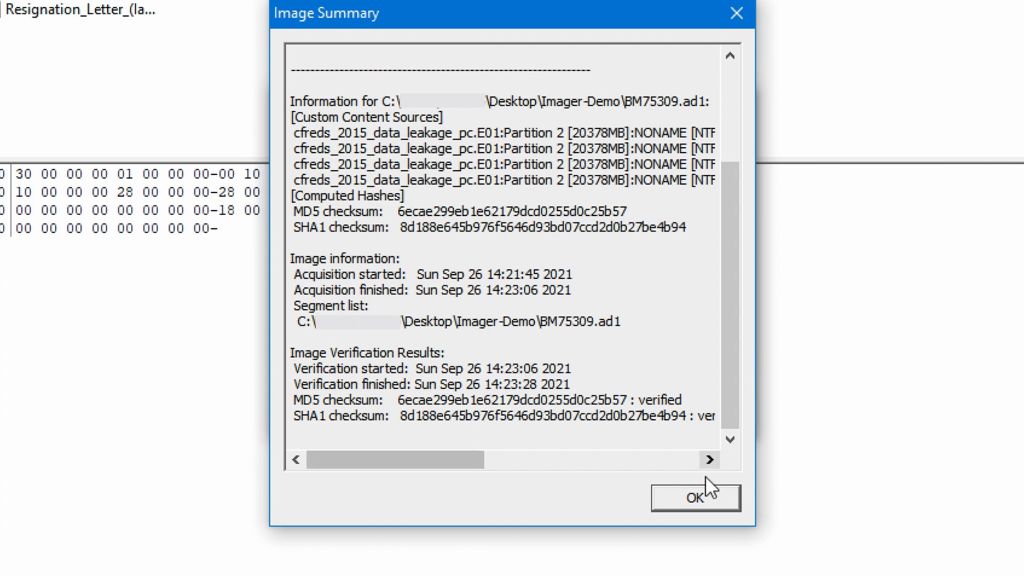
left_click(698, 497)
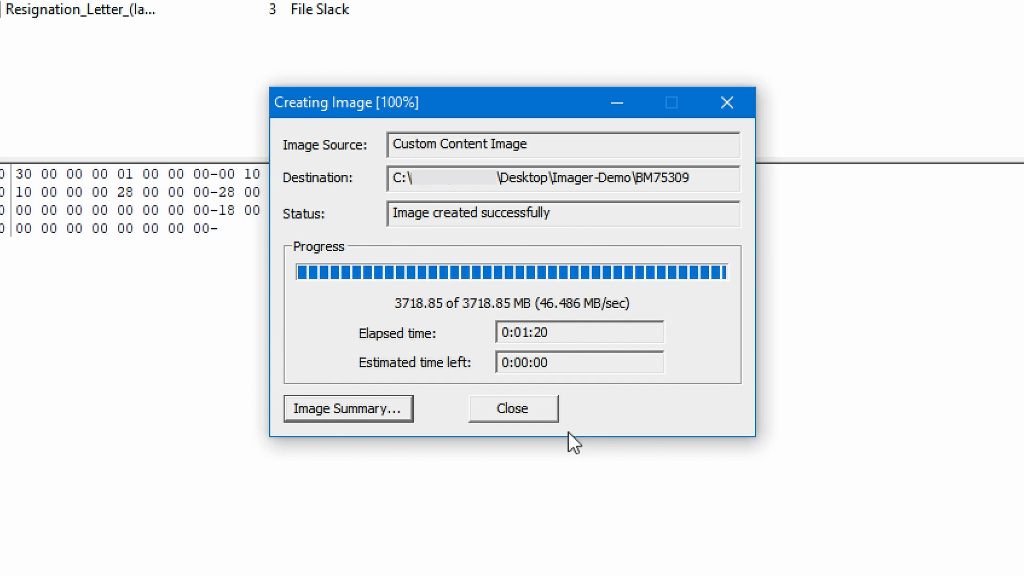
left_click(530, 406)
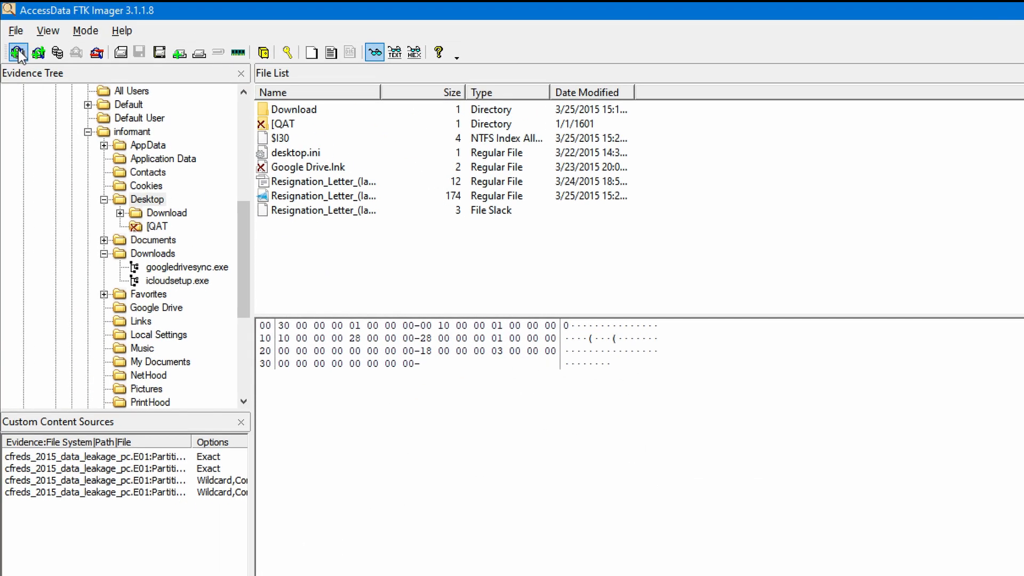
- Choose Image File as the evidence source and select Imager-Demo\BM75309.ad1
left_click(18, 50)
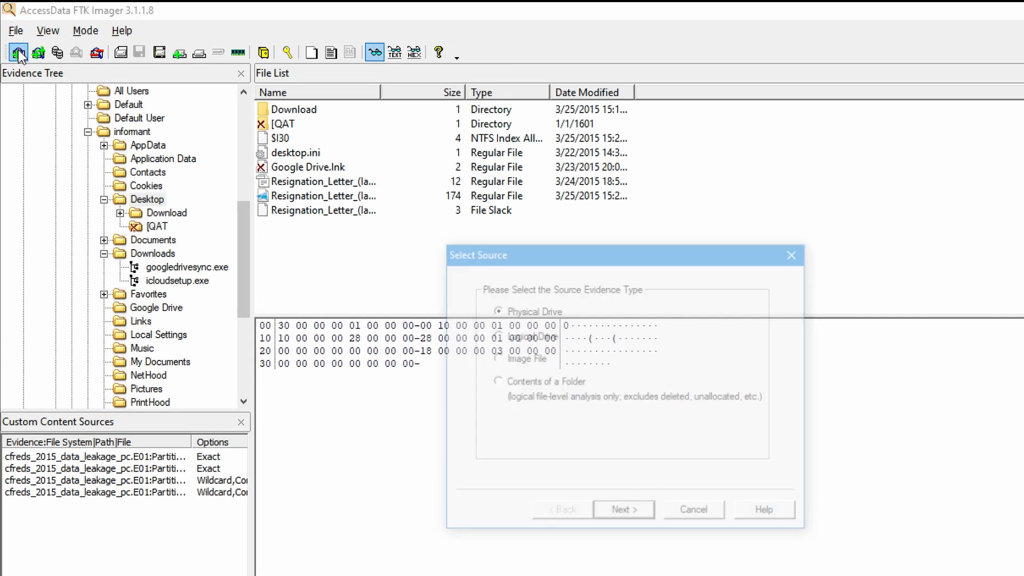
left_click(526, 359)
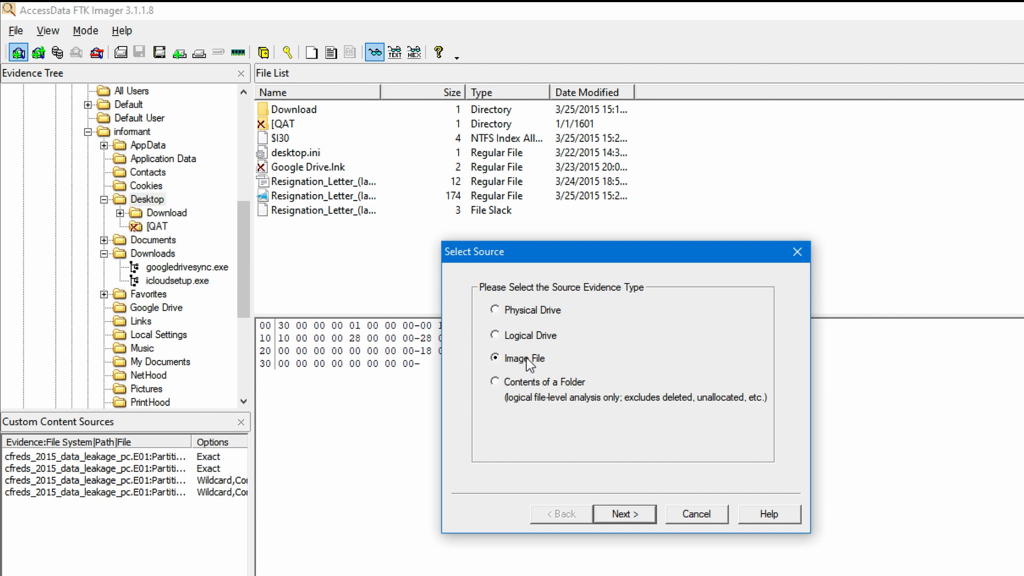
left_click(643, 515)
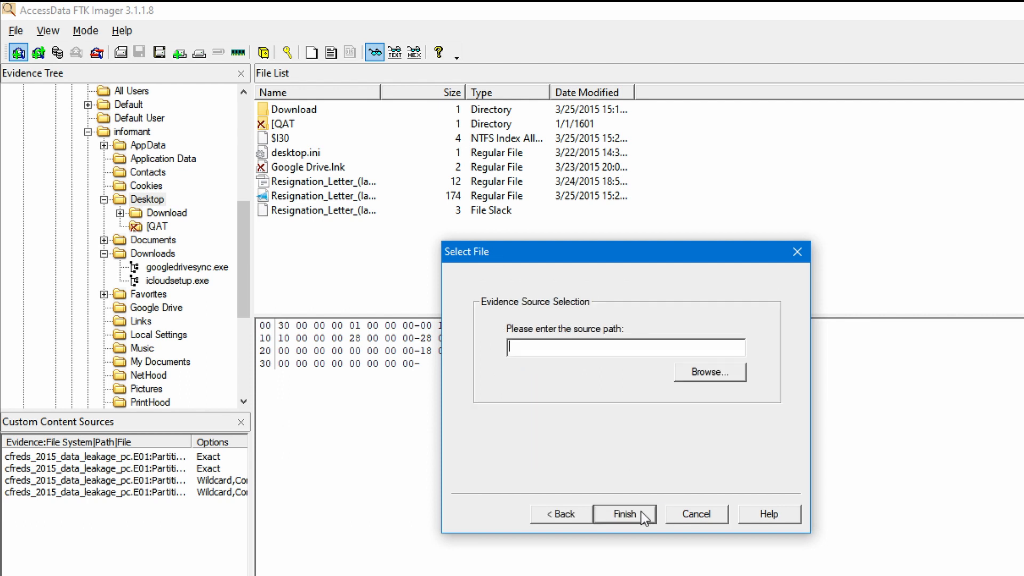
left_click(744, 371)
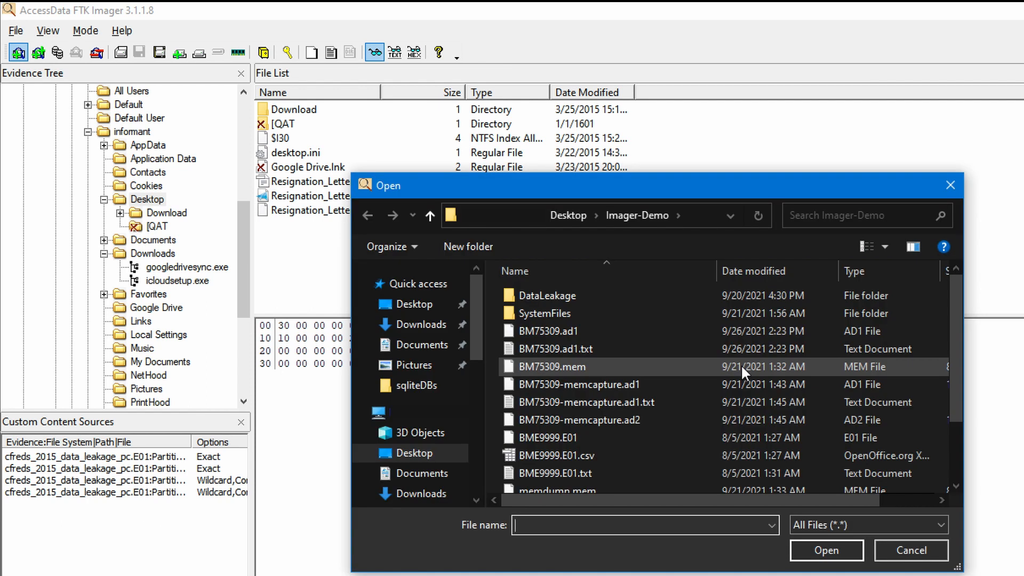
scroll(742, 366, "down", 1)
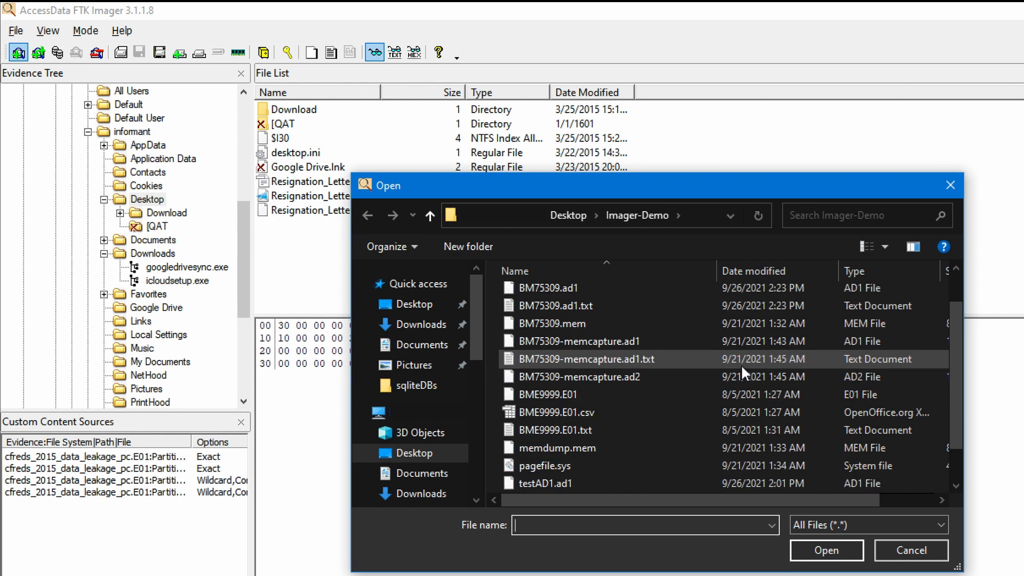
left_click(625, 289)
left_click(817, 544)
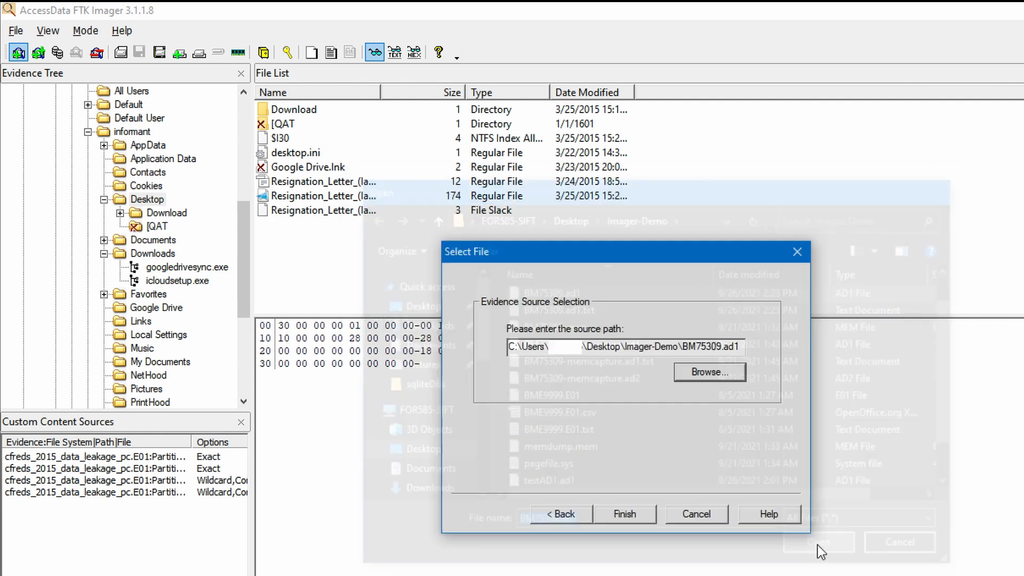
- Load BM75309.ad1 and expand it through cfreds, [root], Users and informant to the Desktop folder
left_click(654, 512)
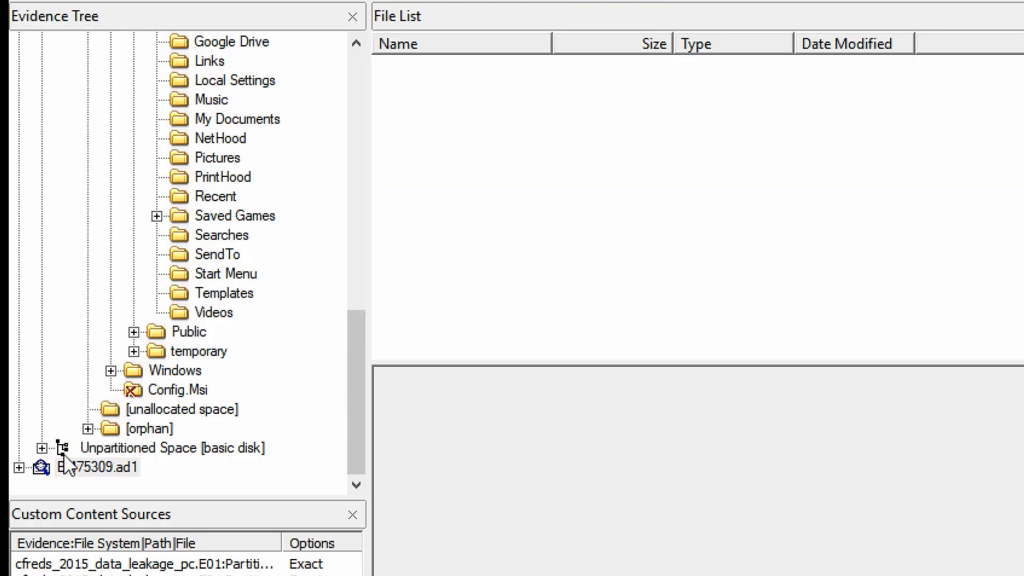
left_click(53, 388)
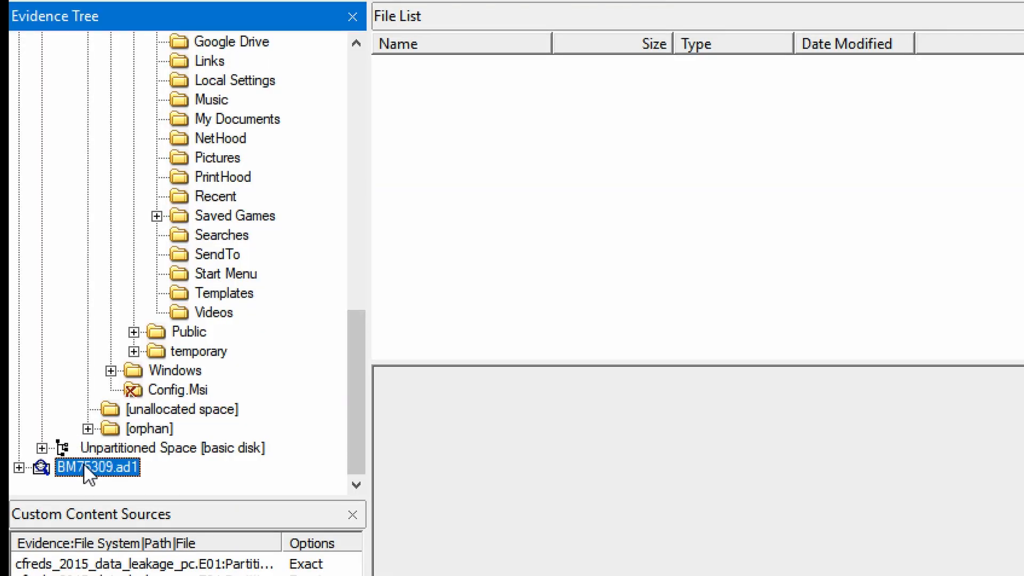
double_click(84, 465)
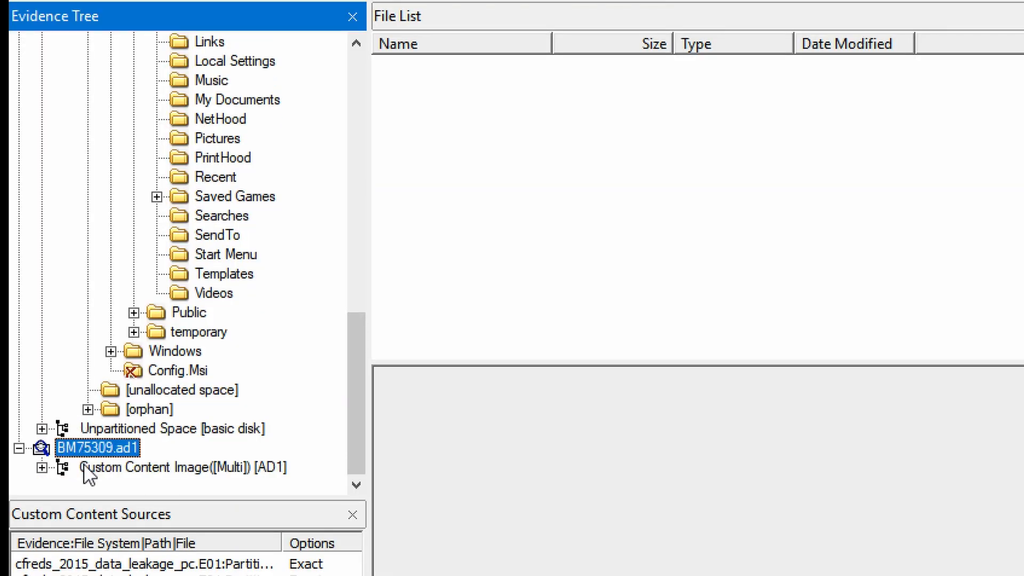
double_click(84, 465)
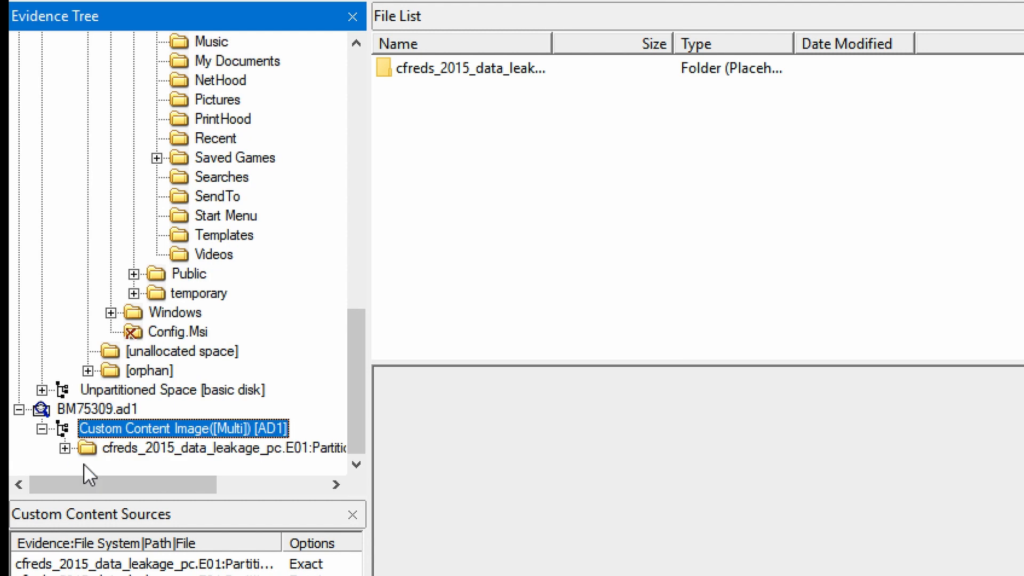
key("Down")
key("Right")
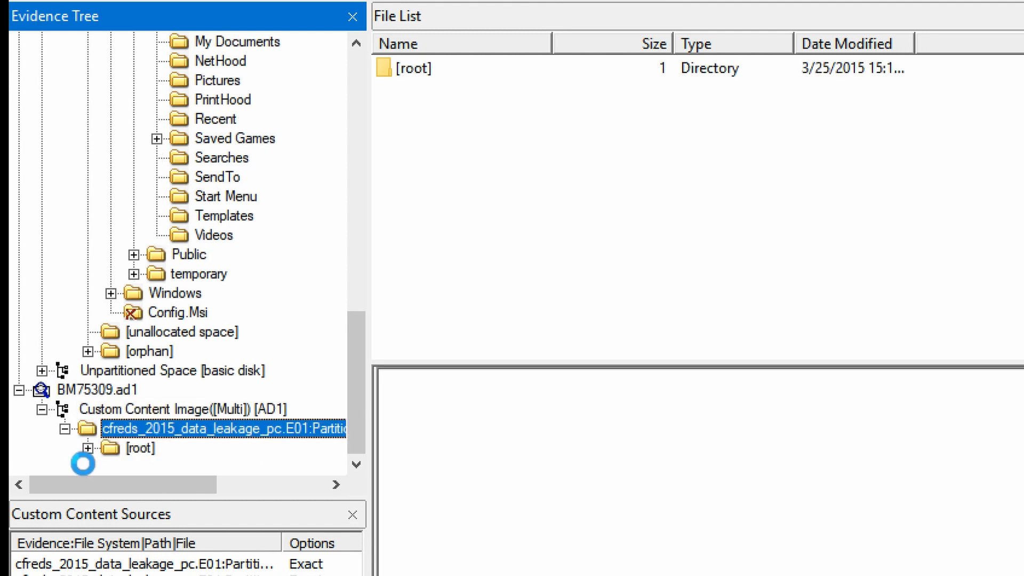
key("Down")
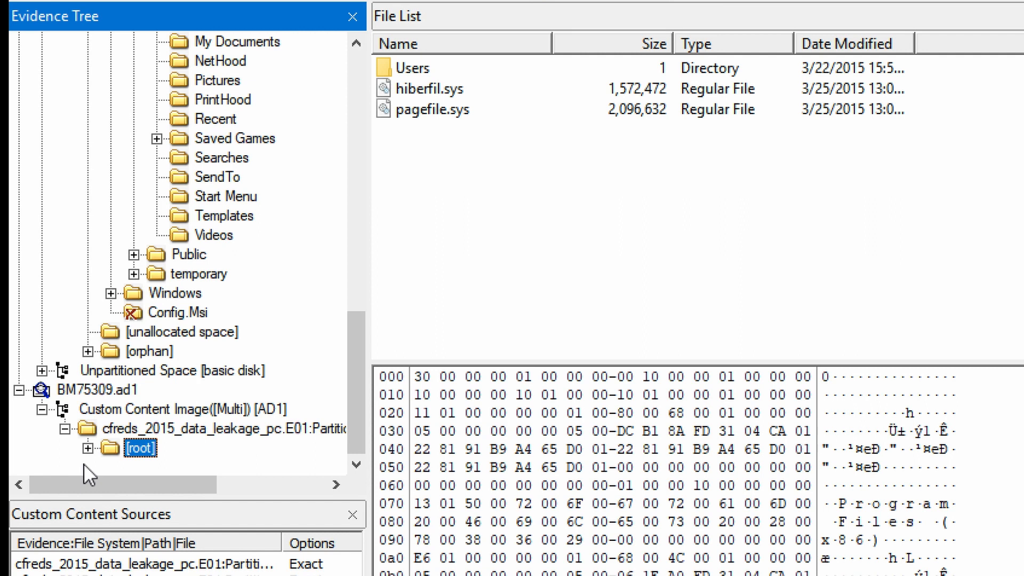
key("Right")
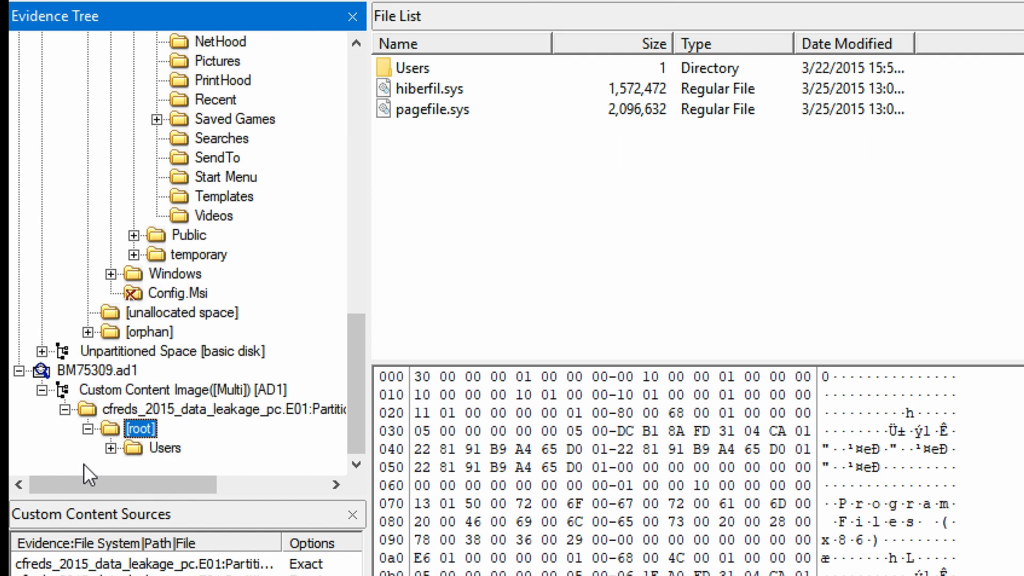
key("Down")
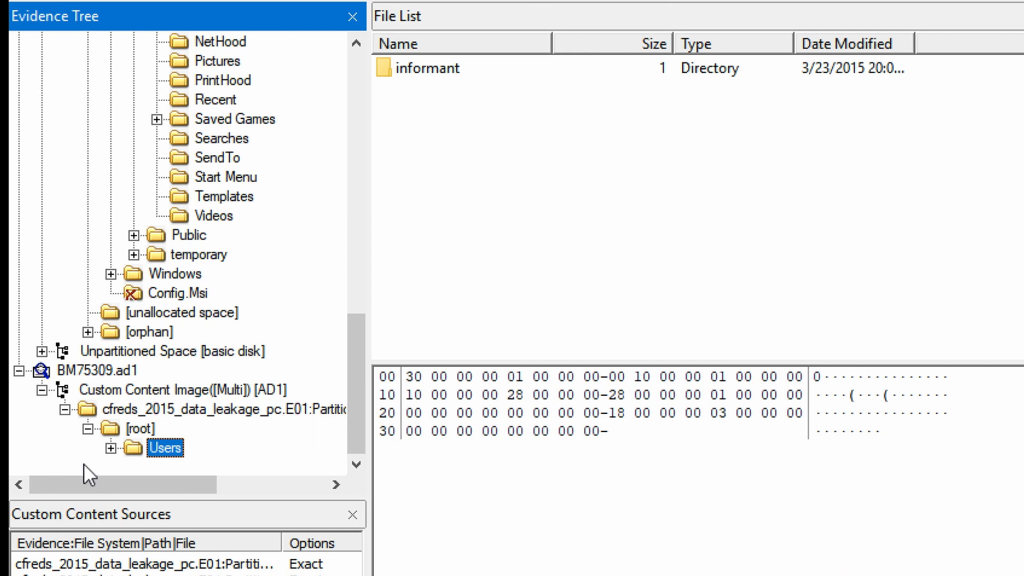
key("Right")
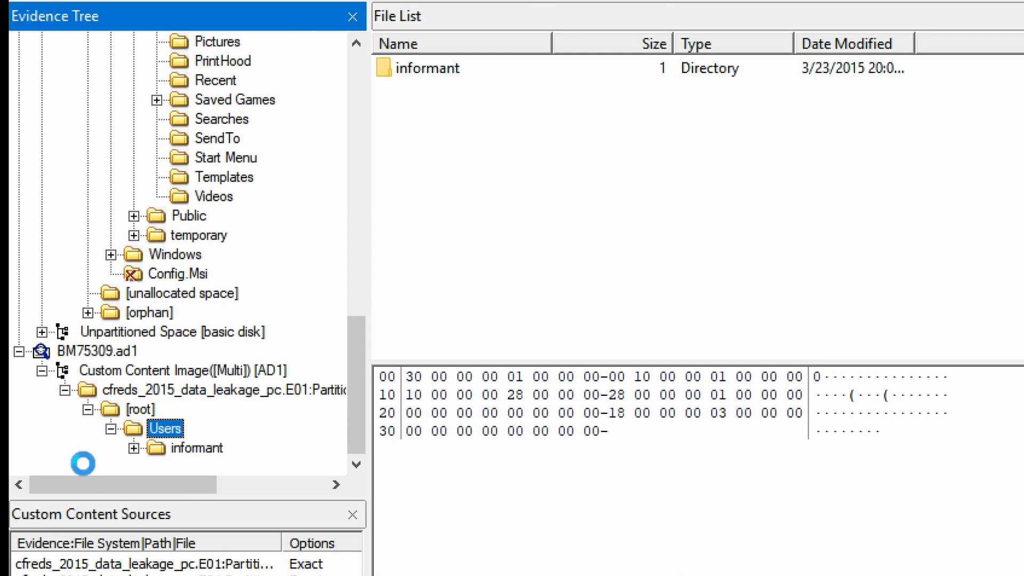
key("Down")
key("Right")
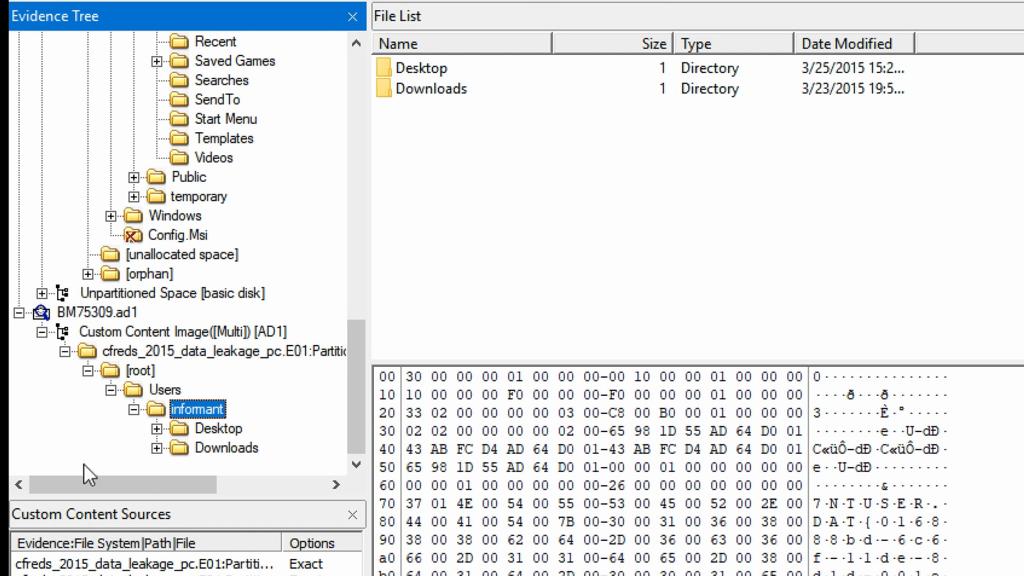
key("Down")
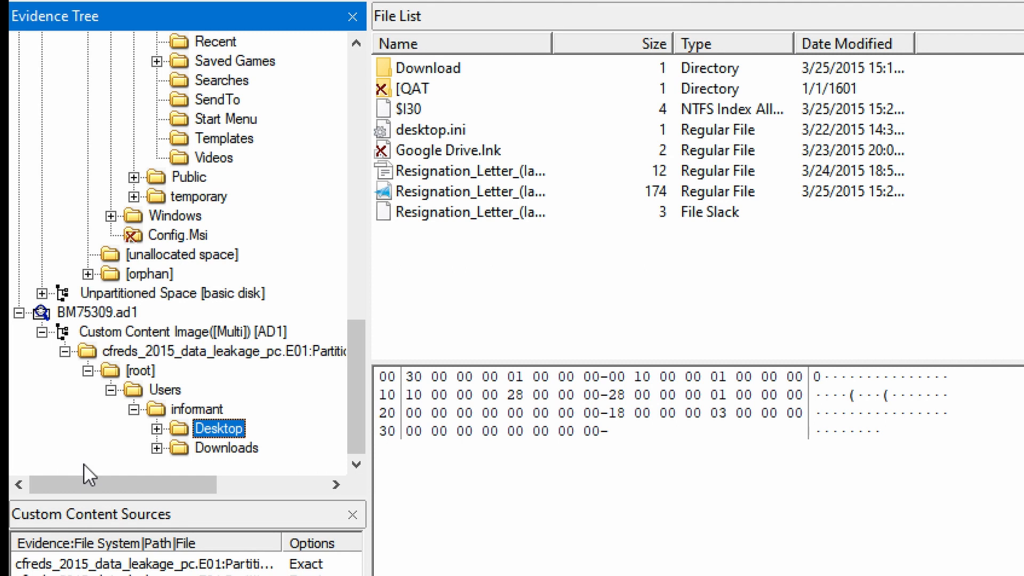
- View the Downloads folder, then remove BM75309.ad1 from the evidence tree
left_click(140, 370)
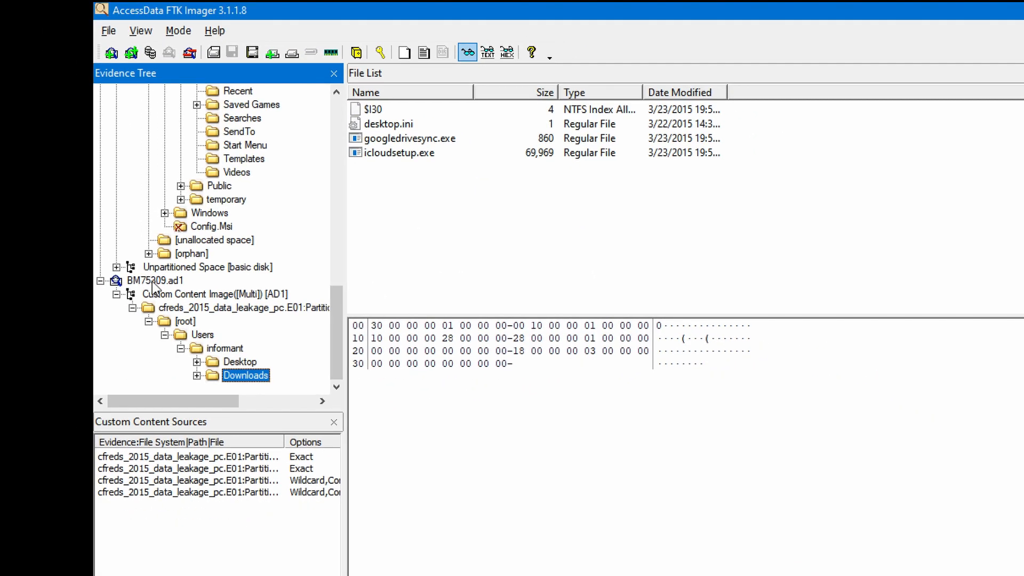
left_click(153, 281)
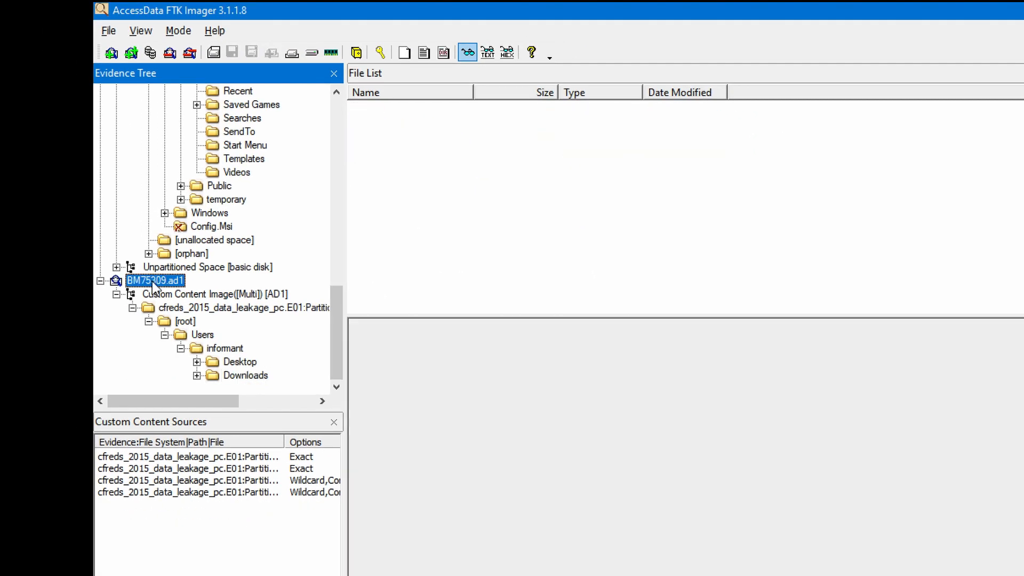
left_click(169, 53)
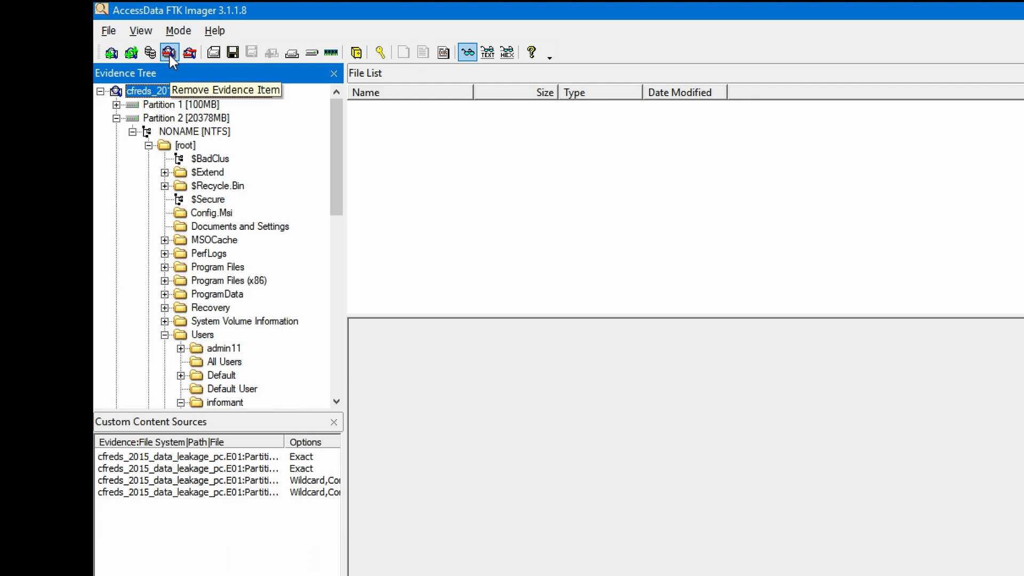